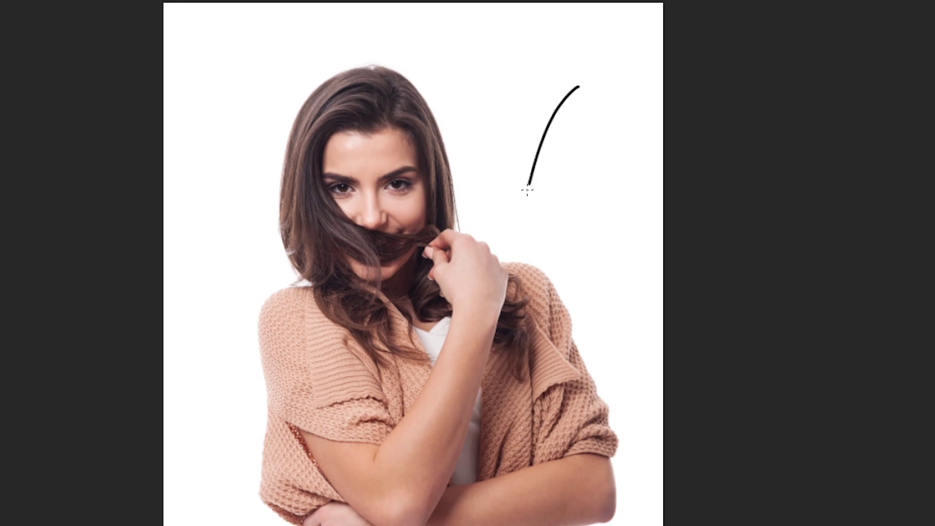
# Step: Paint four black dots in a small cluster beside the woman's head
pyautogui.click(449, 193)
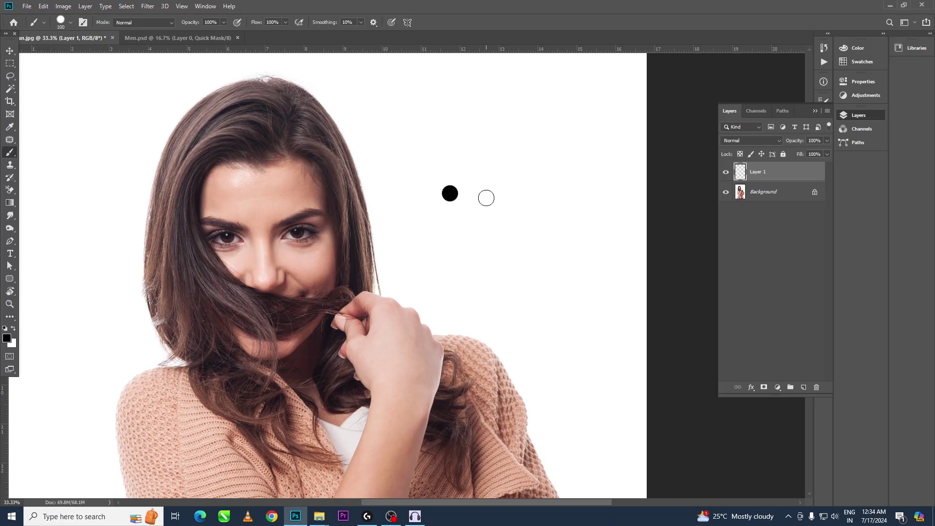
pyautogui.click(501, 199)
pyautogui.click(466, 237)
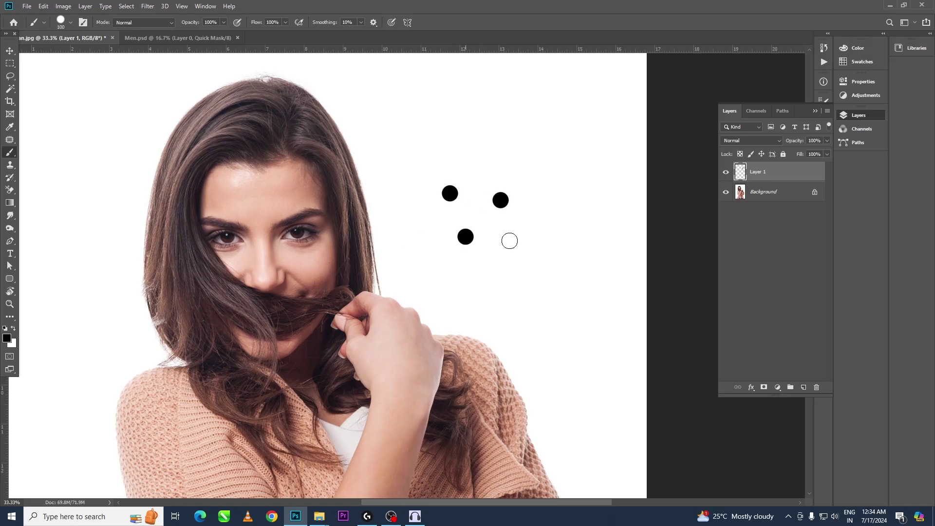
pyautogui.click(508, 236)
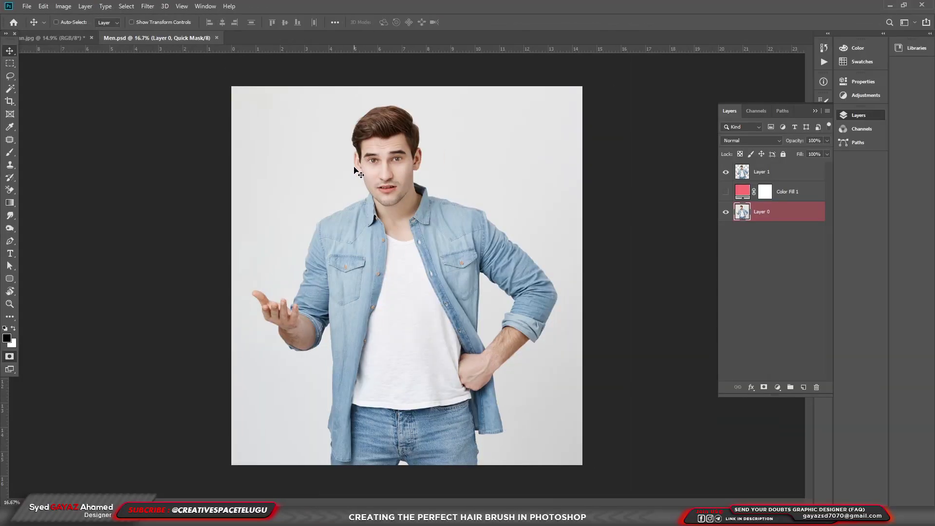
# Step: On the woman's photo, paint a trial black brush stroke, zoom in, then undo it
pyautogui.click(54, 37)
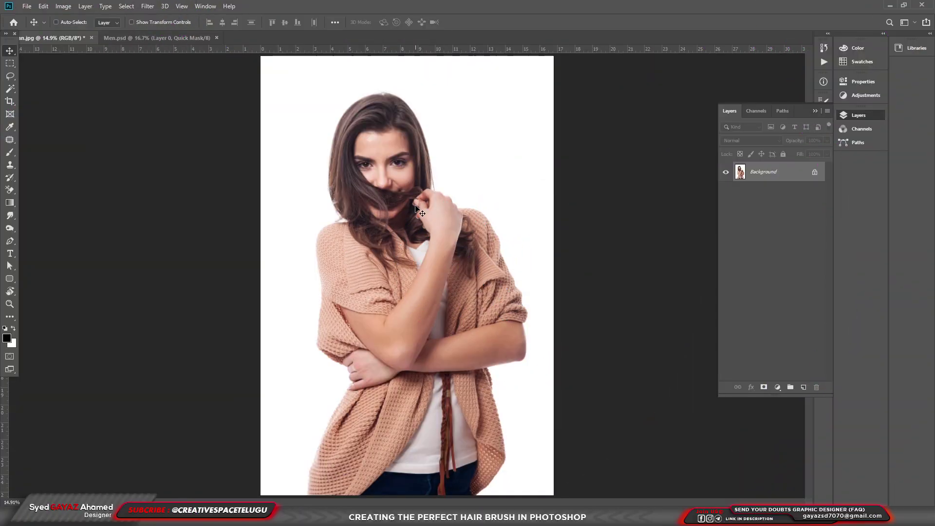
pyautogui.press('b')
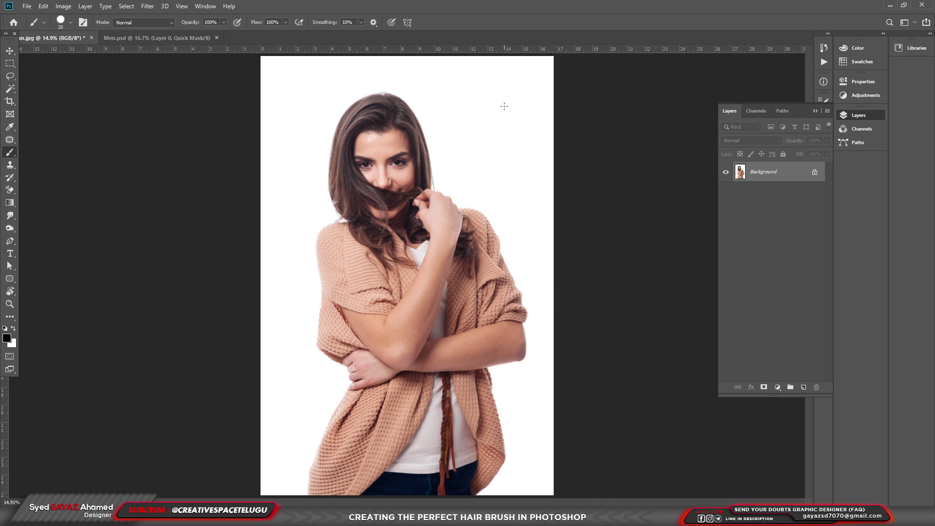
pyautogui.moveTo(504, 106); pyautogui.dragTo(475, 164)
pyautogui.hotkey('ctrl', '+')
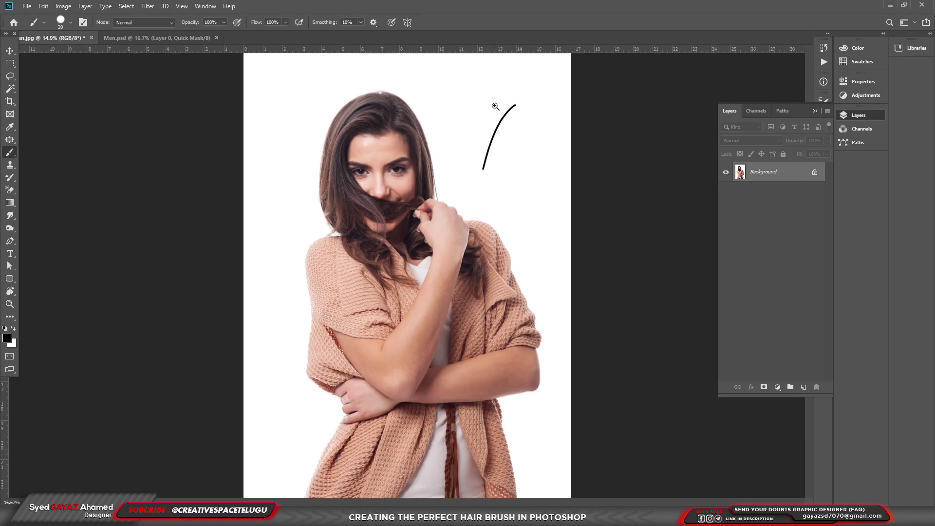
pyautogui.click(495, 106)
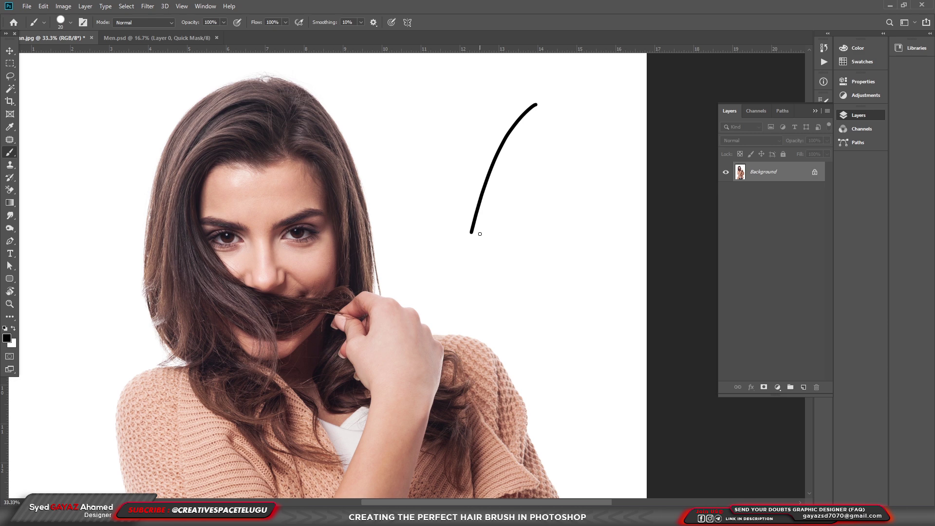
pyautogui.hotkey('ctrl', 'z')
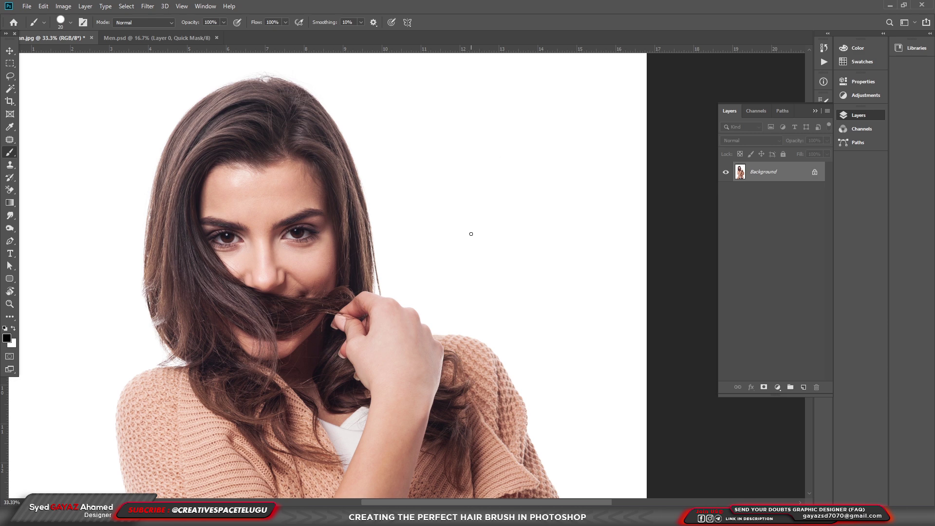
# Step: Add a new layer and choose the Hard Round Pressure Opacity brush at 100 px
pyautogui.click(803, 387)
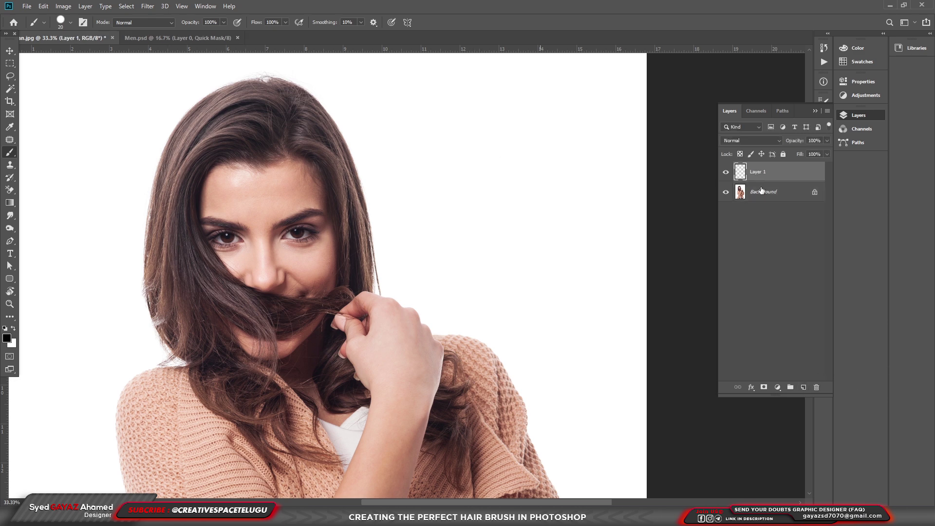
pyautogui.rightClick(495, 195)
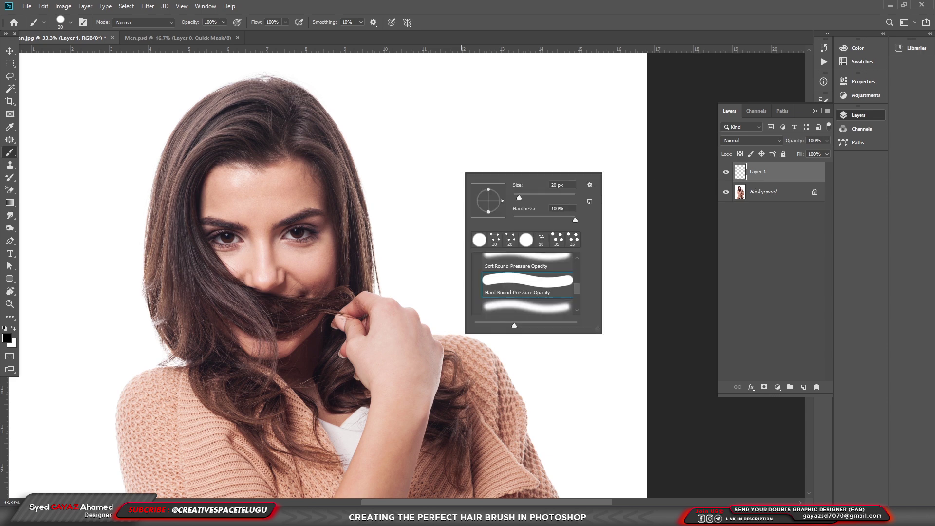
pyautogui.doubleClick(535, 281)
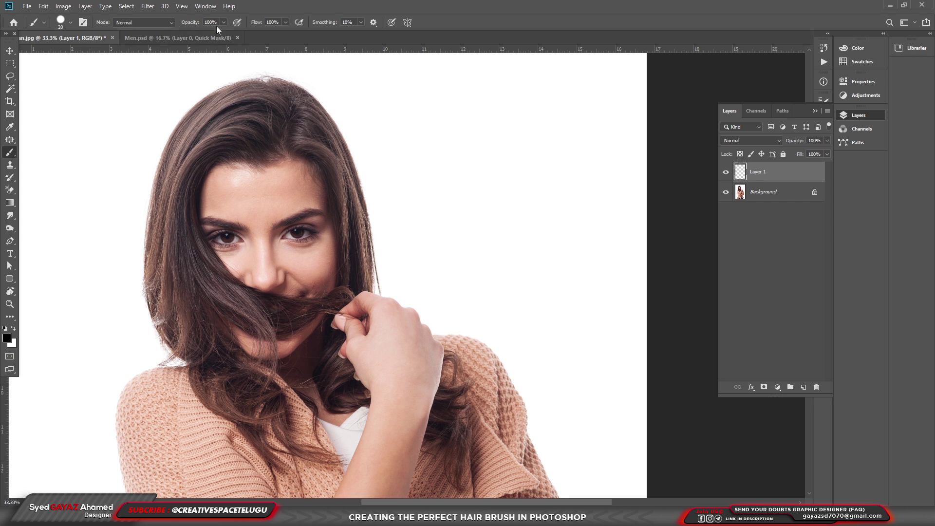
pyautogui.press(']')
pyautogui.press(']')
pyautogui.press(']')
# Step: Paint four black dots beside the head and load them as a selection
pyautogui.click(450, 193)
pyautogui.click(500, 200)
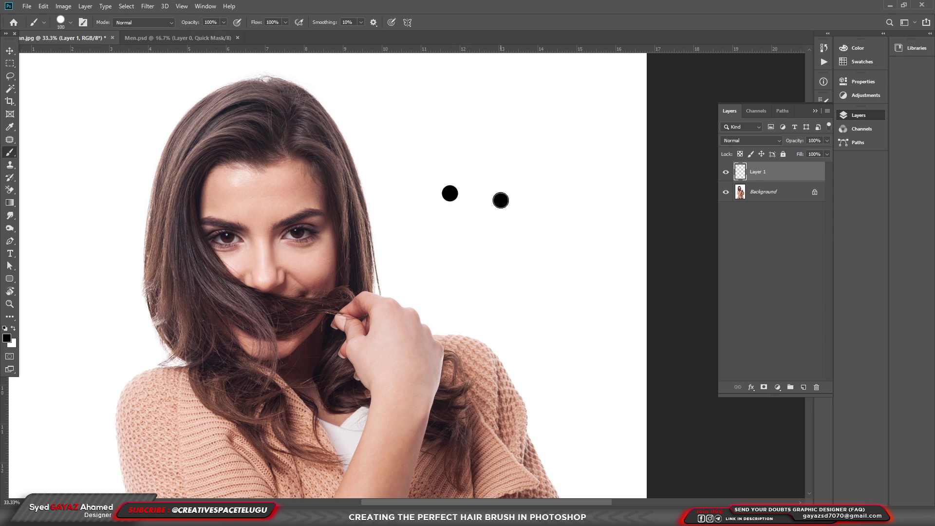
pyautogui.click(465, 237)
pyautogui.click(508, 236)
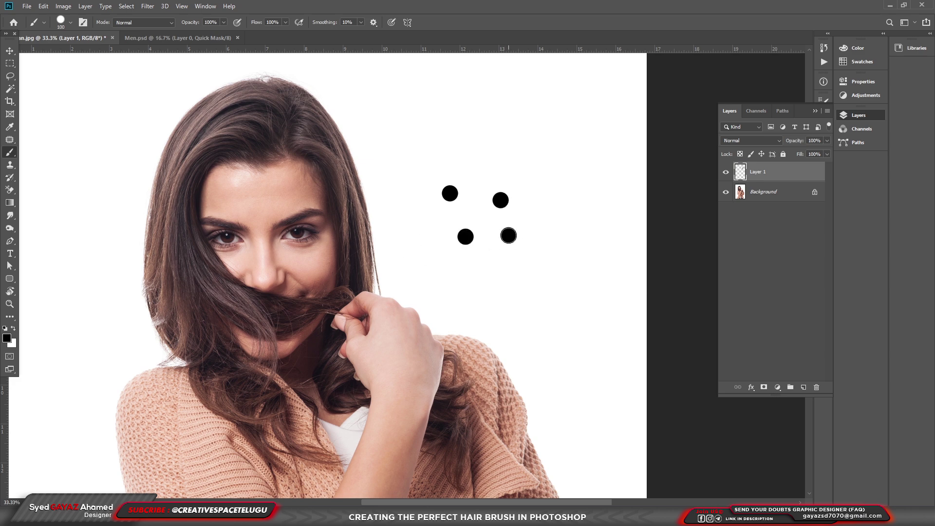
pyautogui.keyDown('ctrl'); pyautogui.click(739, 171); pyautogui.keyUp('ctrl')
# Step: Define the selected dots as a brush preset named 'Hair' and delete Layer 1
pyautogui.click(44, 6)
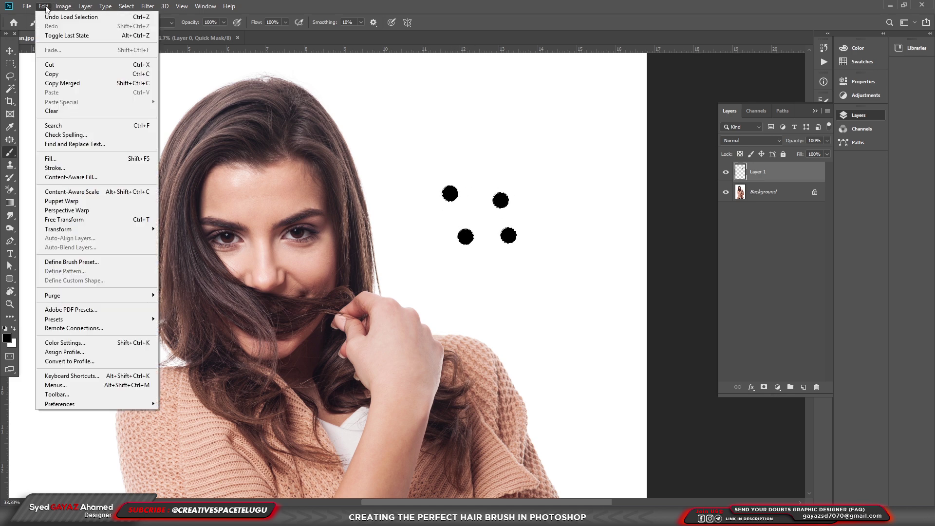
pyautogui.click(71, 262)
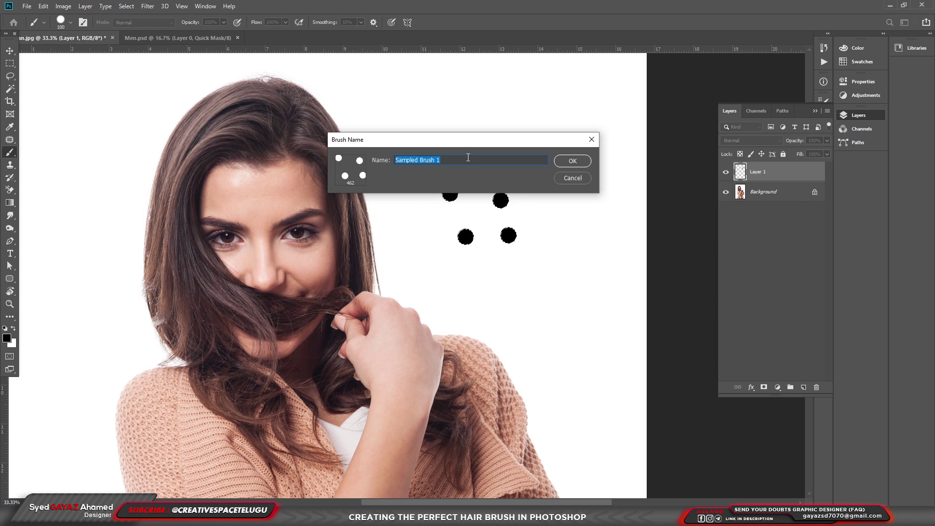
pyautogui.write('Hair')
pyautogui.press('Return')
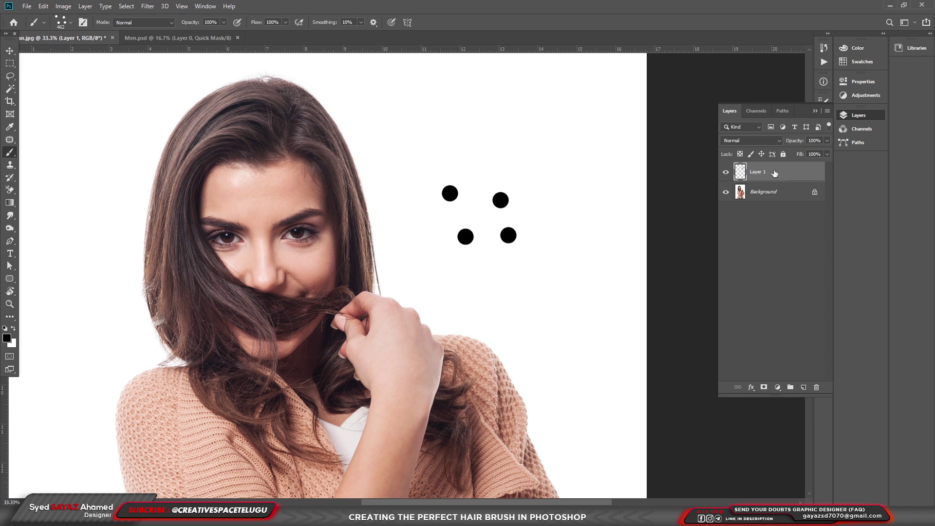
pyautogui.press('Delete')
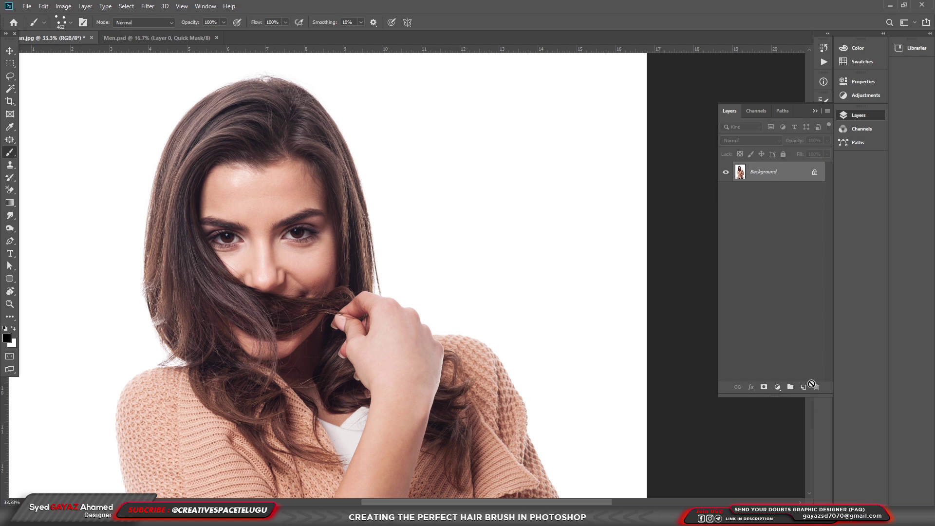
# Step: Add a new layer, set brush spacing to 1%, and enable Shape Dynamics with size Fade 400
pyautogui.click(803, 387)
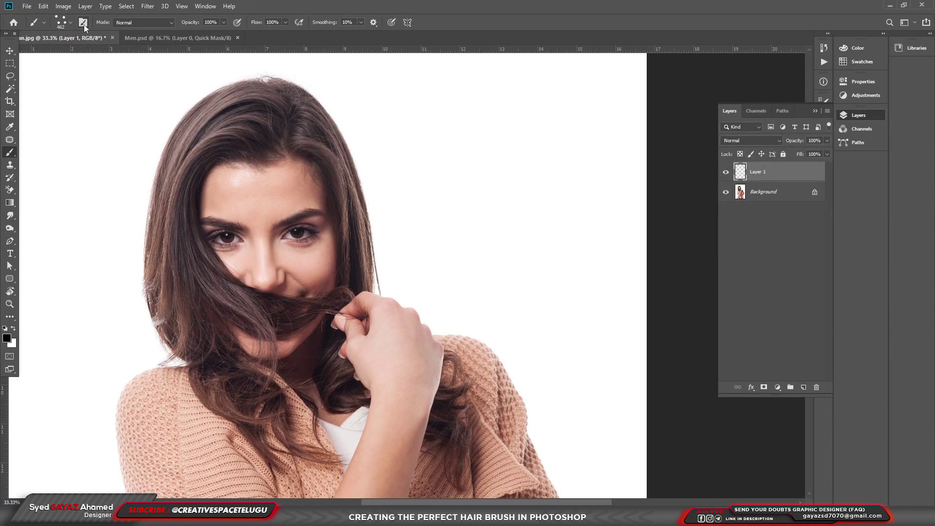
pyautogui.click(84, 23)
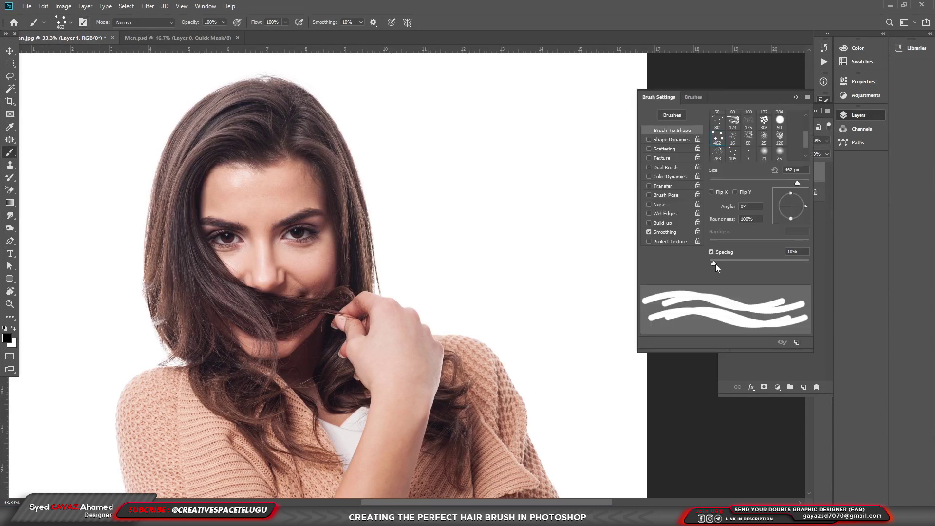
pyautogui.moveTo(715, 264); pyautogui.dragTo(709, 263)
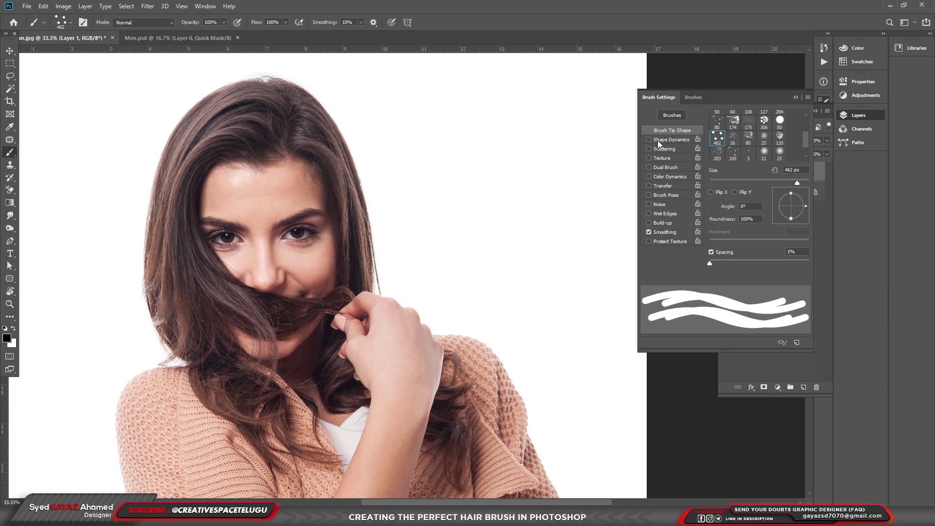
pyautogui.click(681, 140)
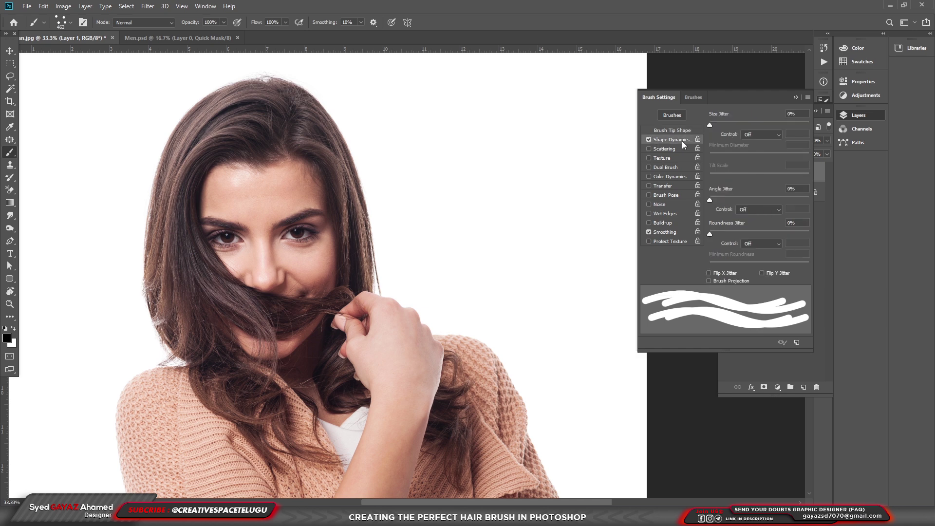
pyautogui.click(751, 134)
pyautogui.click(753, 146)
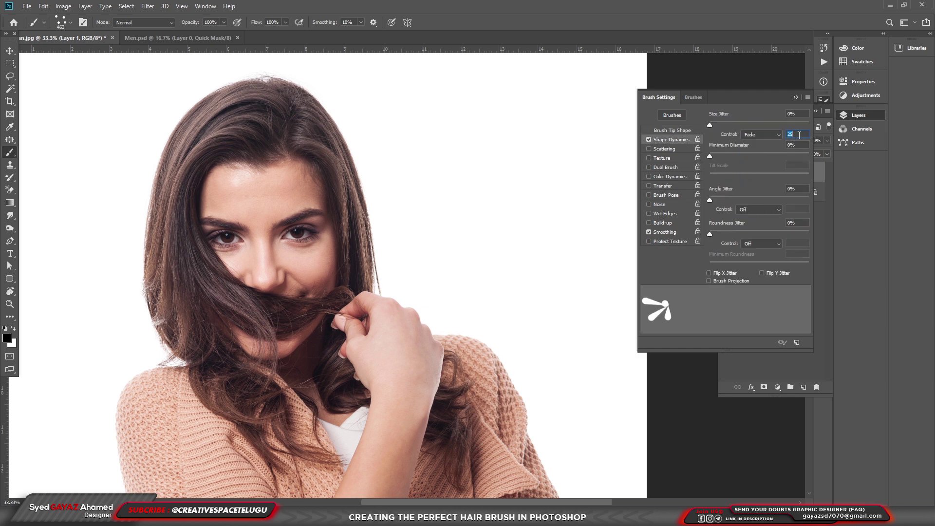
pyautogui.write('400')
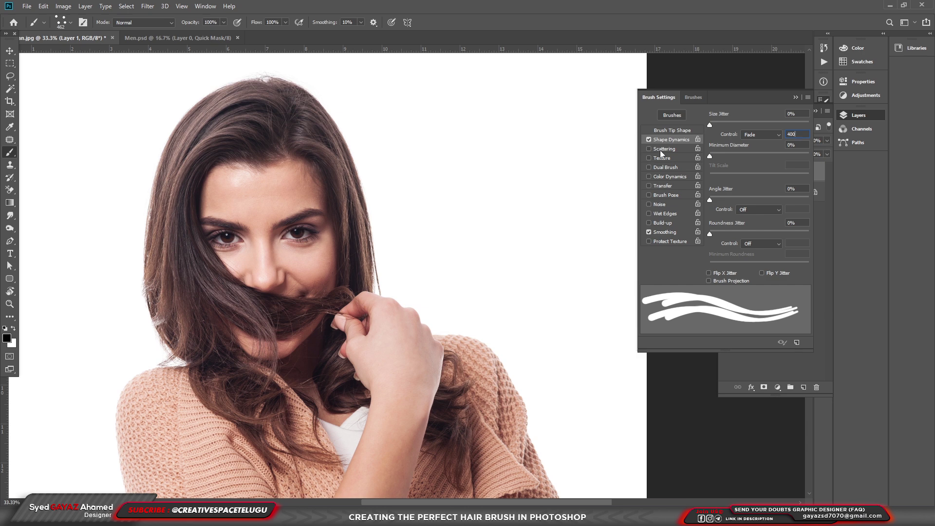
# Step: Enable Scattering with its control set to Fade 400
pyautogui.click(665, 149)
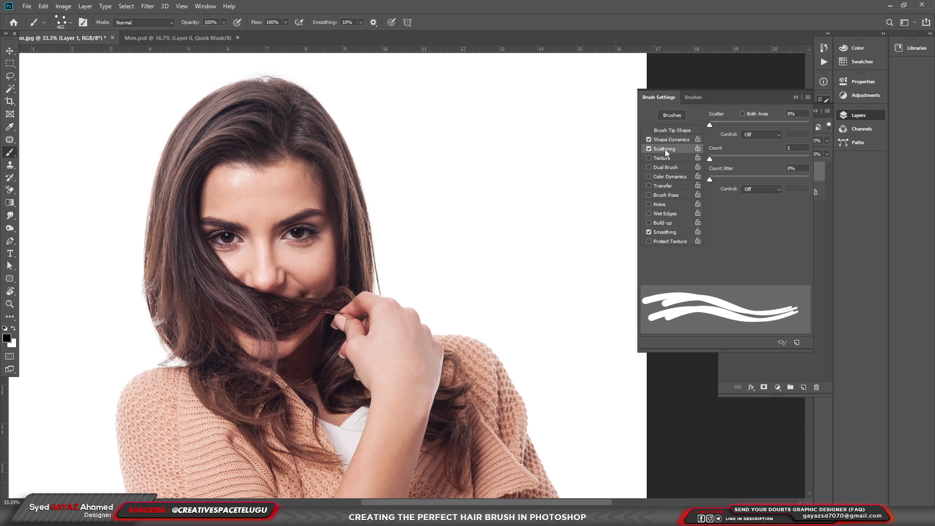
pyautogui.click(767, 133)
pyautogui.click(752, 150)
pyautogui.write('400')
# Step: Enable Transfer with opacity jitter control set to Fade 400
pyautogui.click(659, 185)
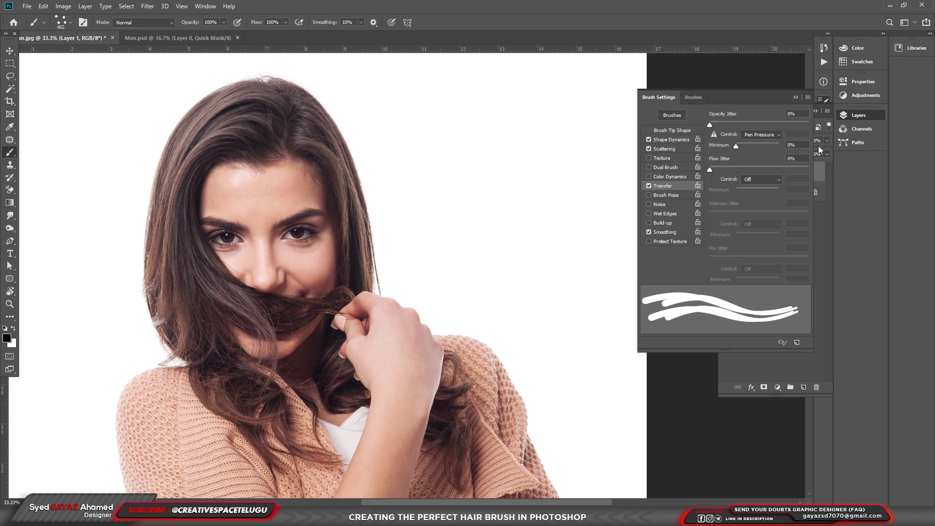
pyautogui.click(761, 137)
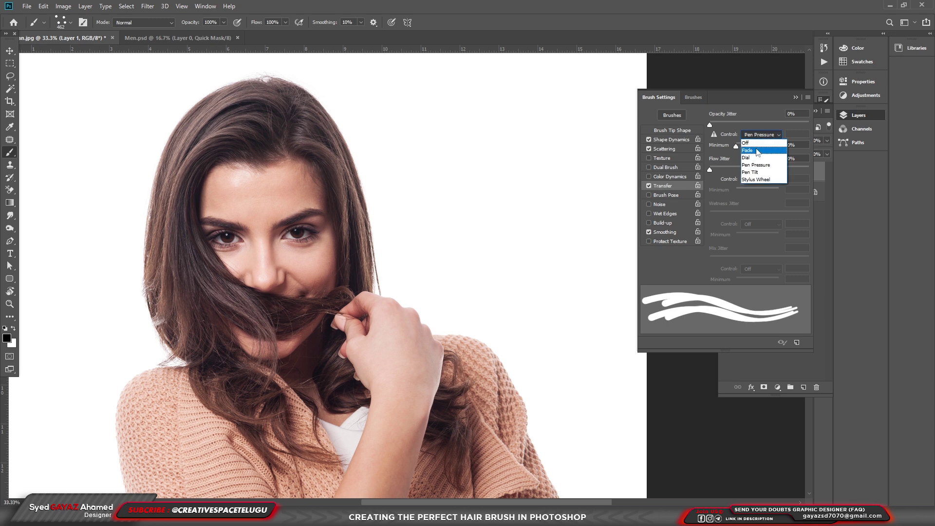
pyautogui.click(757, 150)
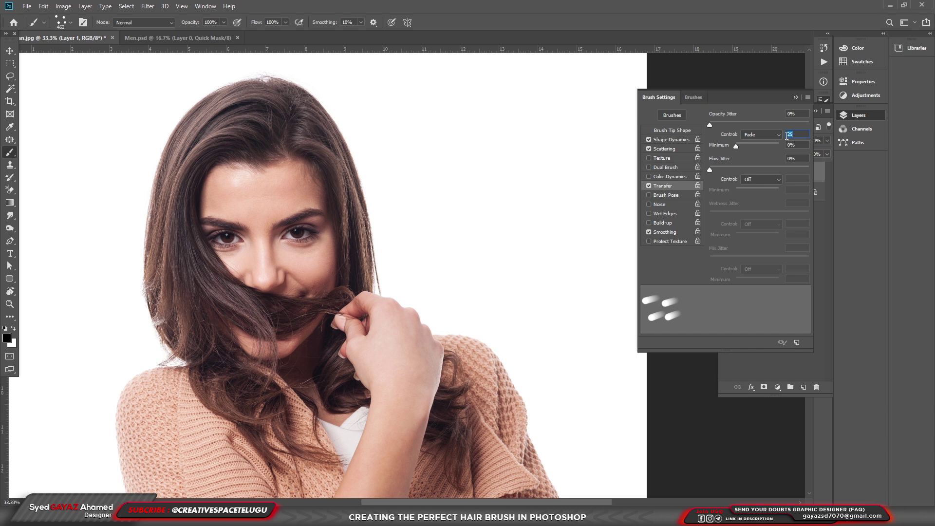
pyautogui.write('400')
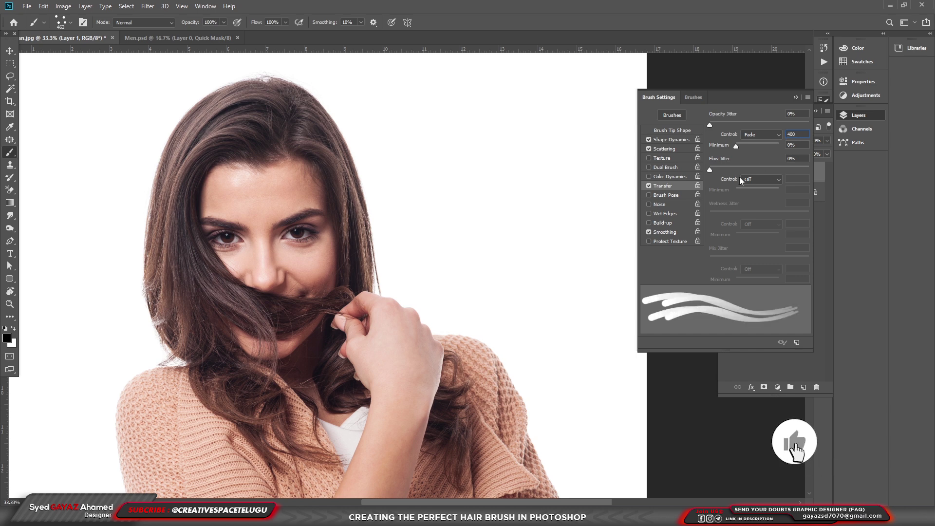
# Step: Set flow jitter control to Fade 400 and collapse the Brush Settings panel
pyautogui.click(761, 180)
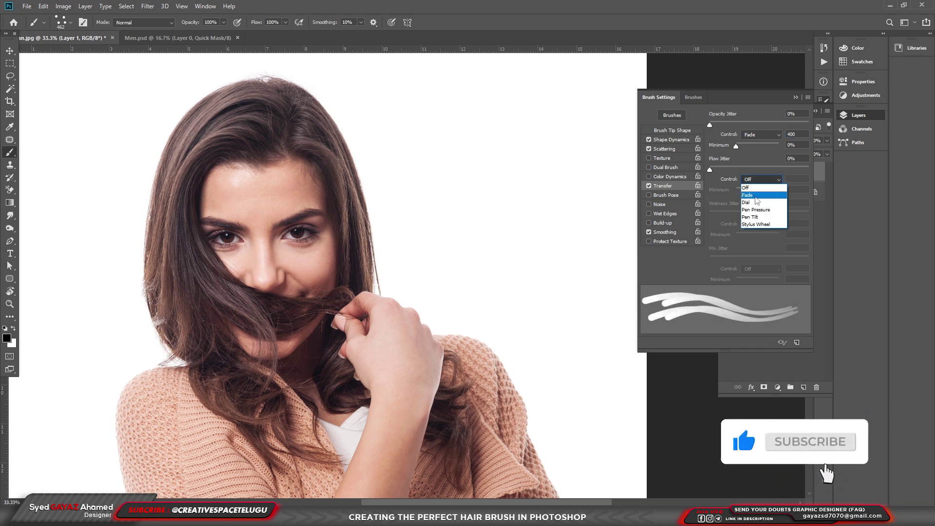
pyautogui.click(757, 195)
pyautogui.doubleClick(797, 179)
pyautogui.write('400')
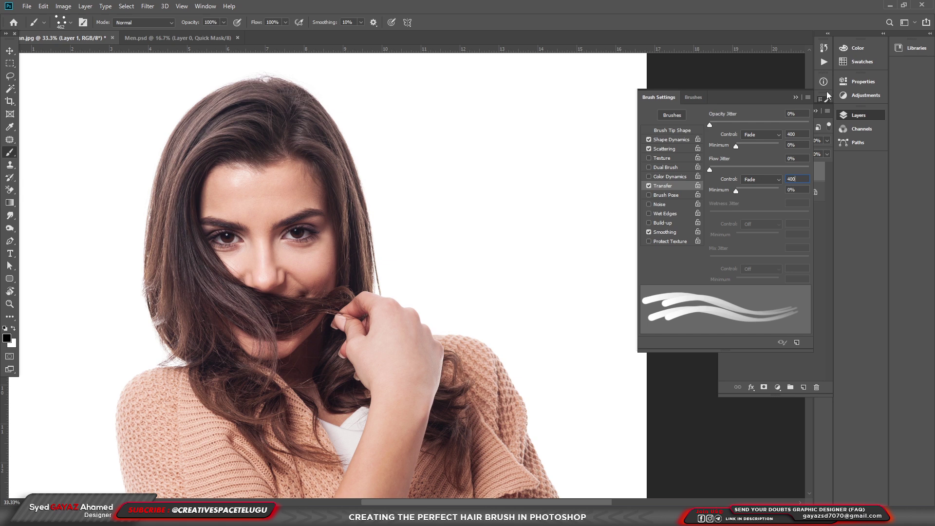
pyautogui.click(795, 97)
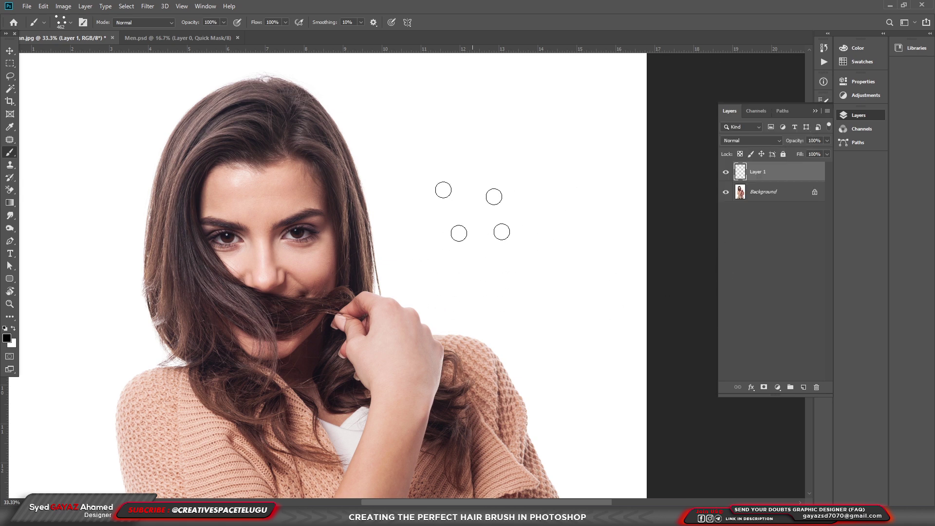
# Step: Shrink the Hair brush to 20 px, zoom in, and undo a trial strand at the hair top
pyautogui.press('[')
pyautogui.press('[')
pyautogui.press('[')
pyautogui.press('[')
pyautogui.press('[')
pyautogui.press('[')
pyautogui.scroll(4, 197, 109)
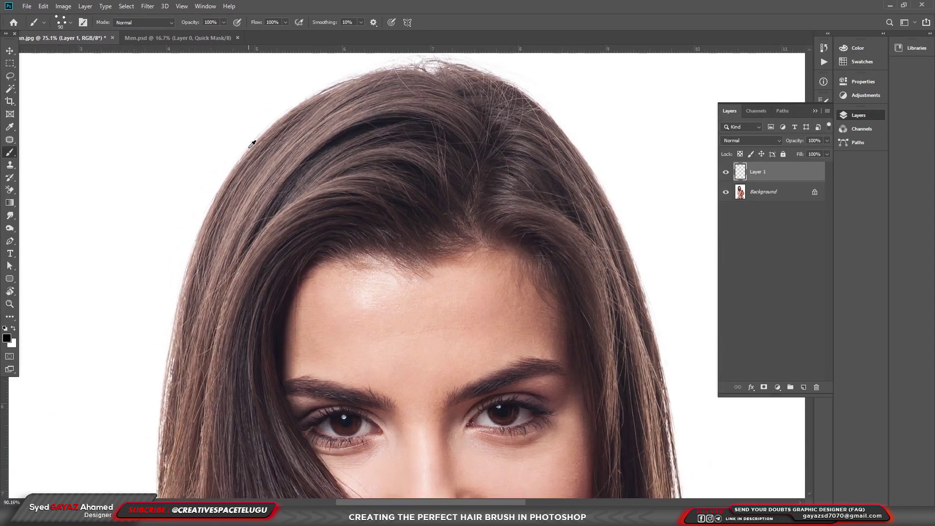
pyautogui.scroll(3, 251, 143)
pyautogui.press('[')
pyautogui.press('[')
pyautogui.press('[')
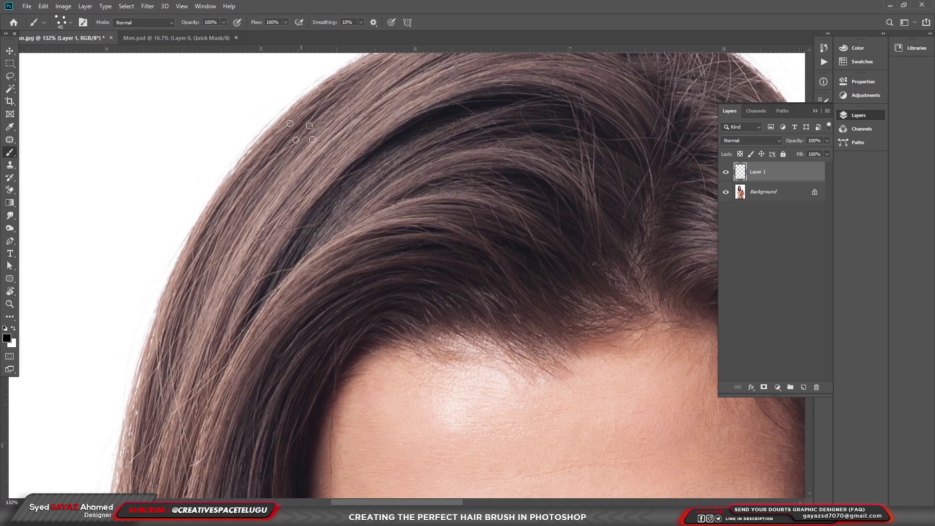
pyautogui.press('[')
pyautogui.press('[')
pyautogui.press('[')
pyautogui.moveTo(321, 104); pyautogui.dragTo(202, 201)
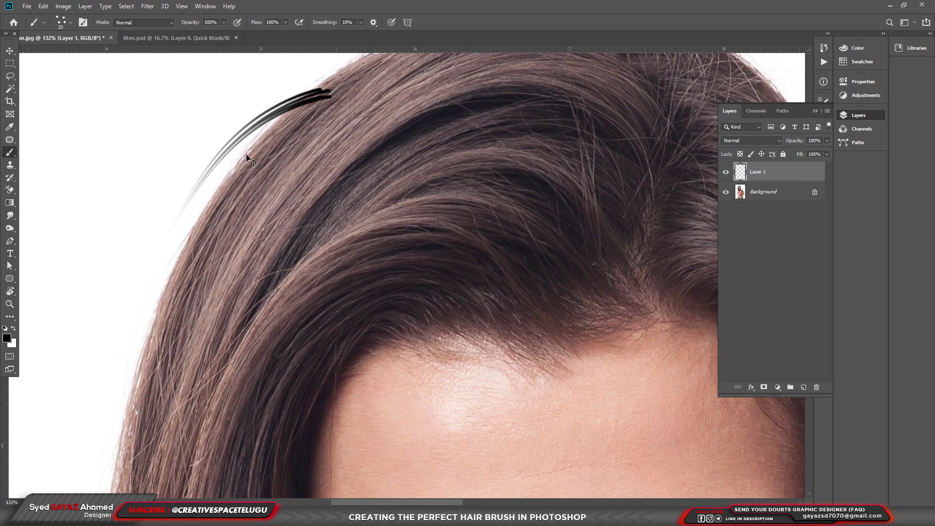
pyautogui.hotkey('ctrl', 'z')
# Step: Paint hair strands along the upper left hair edge, undoing overly long ones
pyautogui.moveTo(267, 142); pyautogui.dragTo(231, 183)
pyautogui.moveTo(319, 129); pyautogui.dragTo(150, 233)
pyautogui.moveTo(294, 156); pyautogui.dragTo(139, 272)
pyautogui.moveTo(281, 192); pyautogui.dragTo(146, 273)
pyautogui.moveTo(220, 254); pyautogui.dragTo(150, 331)
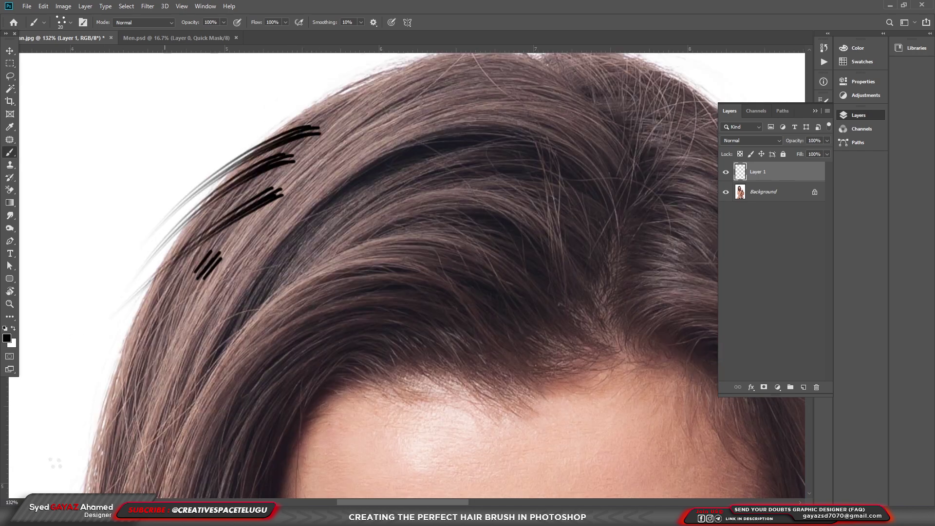
pyautogui.moveTo(204, 273); pyautogui.dragTo(54, 433)
pyautogui.hotkey('ctrl', 'z')
pyautogui.moveTo(200, 255); pyautogui.dragTo(79, 393)
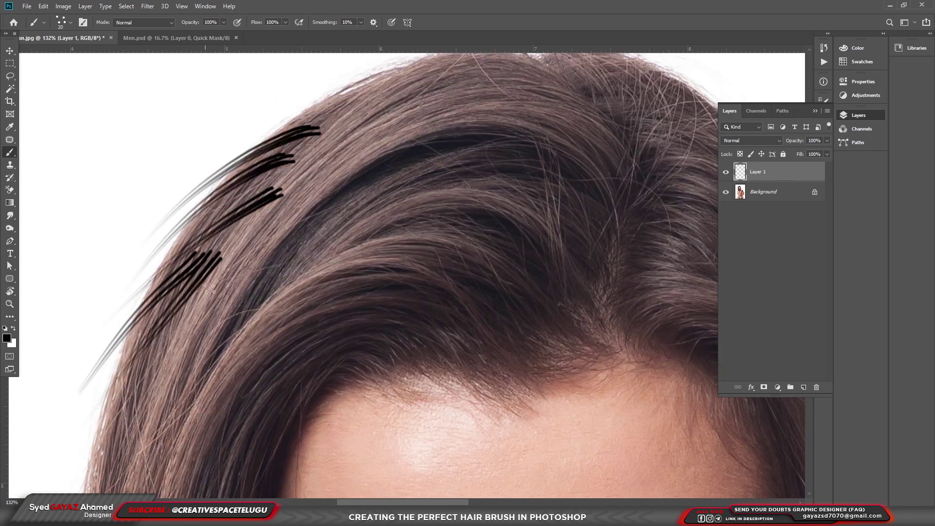
pyautogui.hotkey('ctrl', 'z')
pyautogui.moveTo(218, 249)
pyautogui.mouseDown()
pyautogui.moveTo(146, 336)
pyautogui.moveTo(98, 370)
pyautogui.mouseUp()
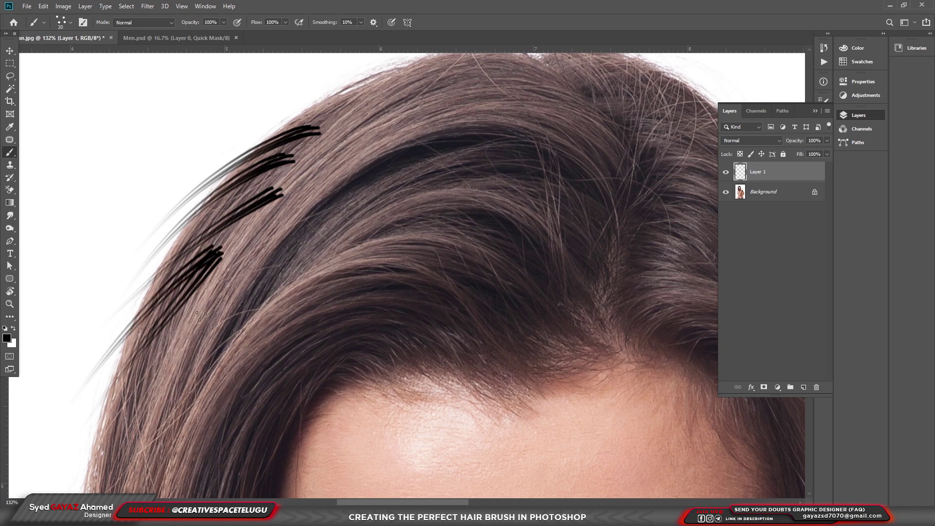
# Step: Paint long strands down the left hairline toward the eyes
pyautogui.moveTo(162, 347); pyautogui.dragTo(191, 253)
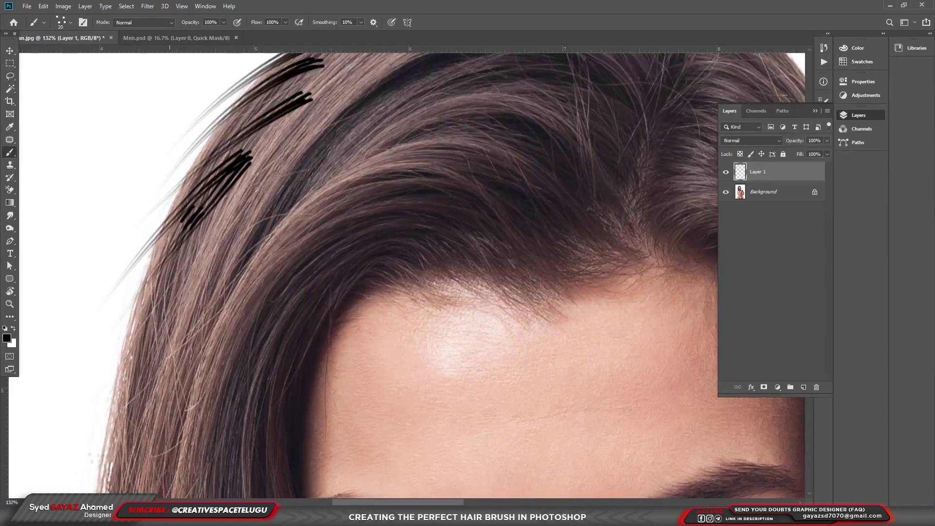
pyautogui.moveTo(204, 217); pyautogui.dragTo(84, 456)
pyautogui.moveTo(179, 232); pyautogui.dragTo(78, 484)
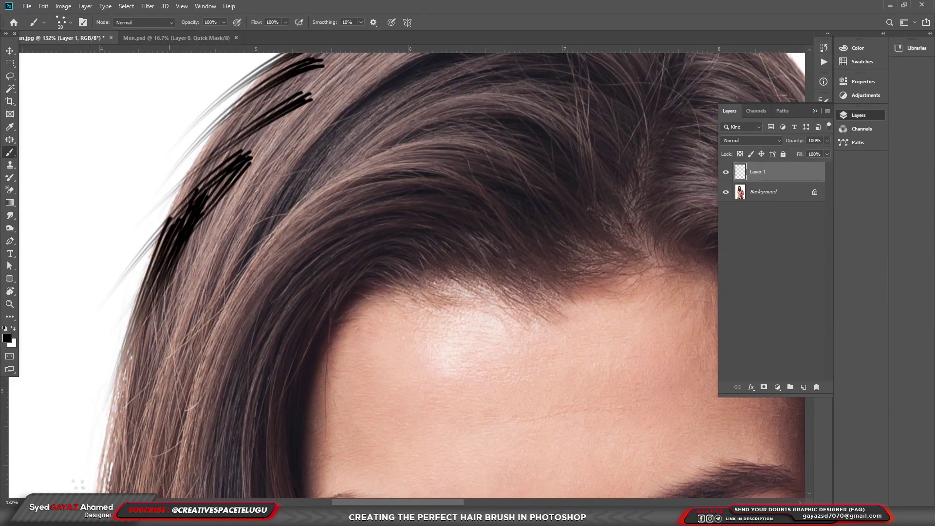
pyautogui.moveTo(172, 317); pyautogui.dragTo(83, 482)
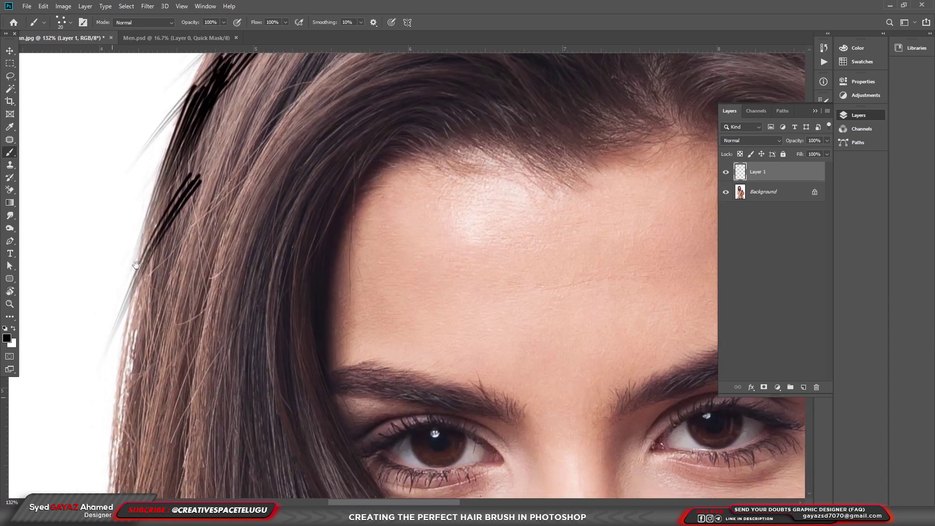
pyautogui.moveTo(121, 381); pyautogui.dragTo(138, 266)
pyautogui.moveTo(157, 228); pyautogui.dragTo(95, 410)
pyautogui.moveTo(172, 248); pyautogui.dragTo(100, 430)
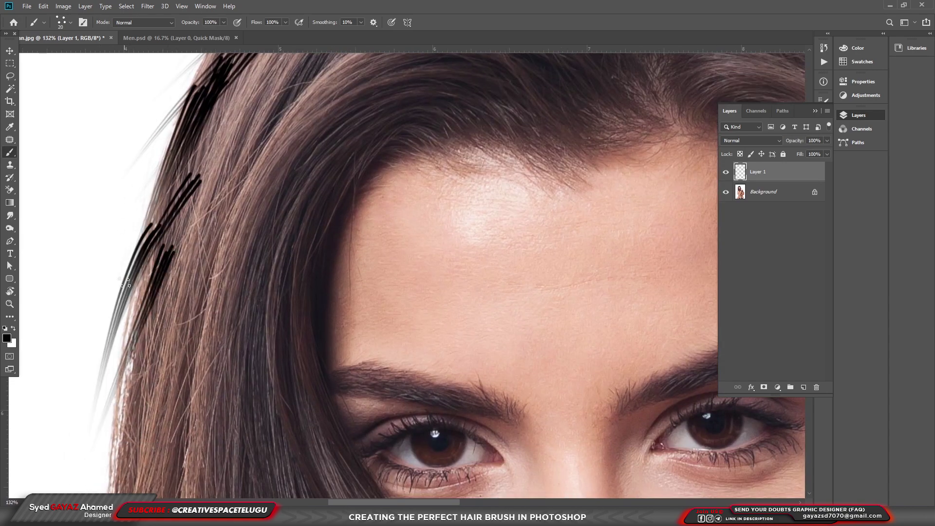
pyautogui.moveTo(125, 282); pyautogui.dragTo(68, 486)
pyautogui.moveTo(144, 311); pyautogui.dragTo(76, 492)
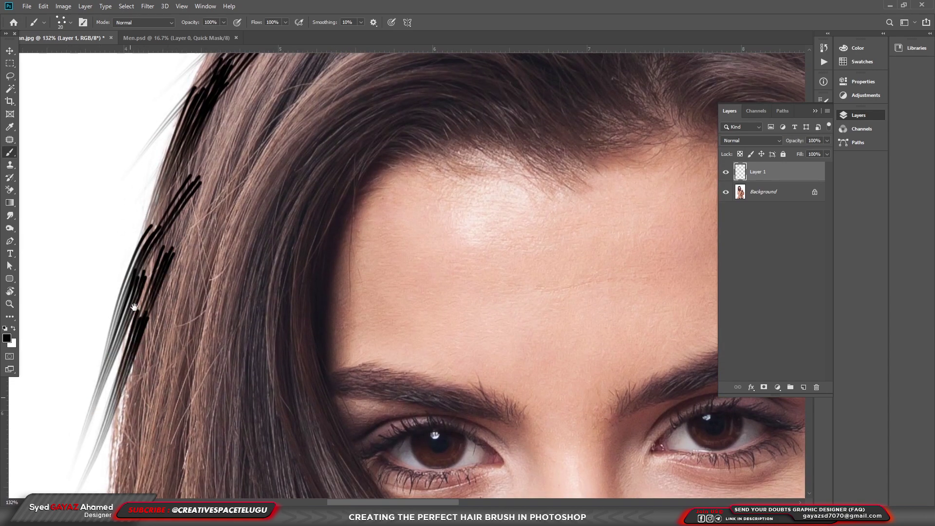
# Step: Paint tapering strands on the lower left hair edge beside the eyes and nose
pyautogui.moveTo(129, 315)
pyautogui.mouseDown()
pyautogui.moveTo(141, 174)
pyautogui.moveTo(47, 451)
pyautogui.mouseUp()
pyautogui.moveTo(147, 262); pyautogui.dragTo(77, 439)
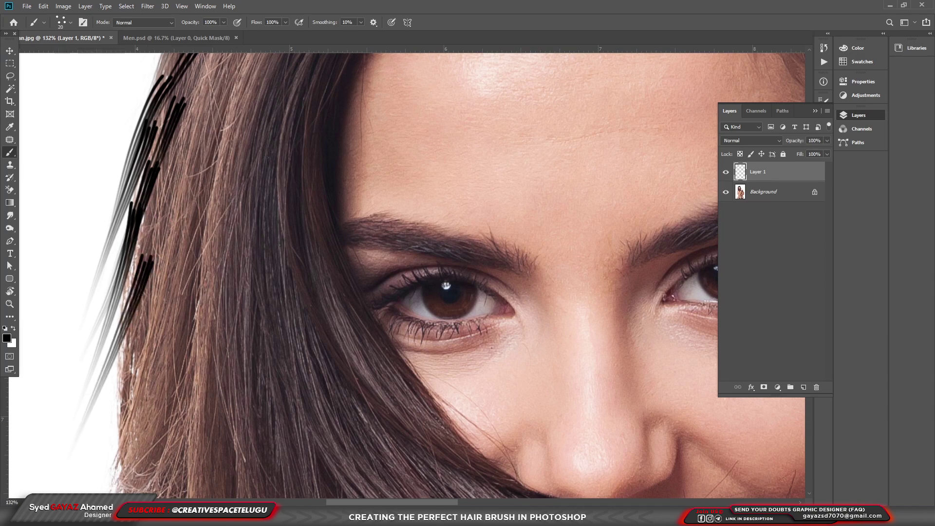
pyautogui.moveTo(151, 234); pyautogui.dragTo(93, 394)
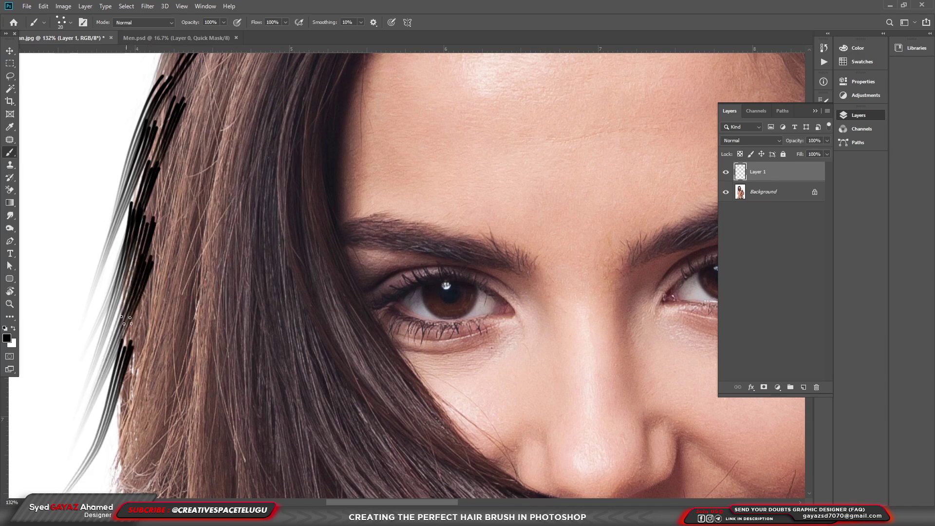
pyautogui.moveTo(164, 296); pyautogui.dragTo(59, 459)
pyautogui.moveTo(140, 282); pyautogui.dragTo(161, 146)
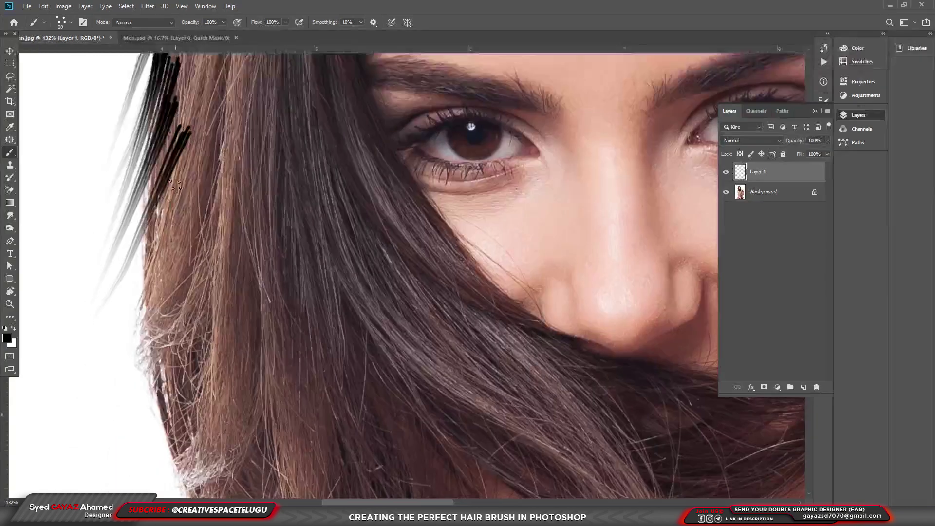
pyautogui.moveTo(189, 217); pyautogui.dragTo(160, 285)
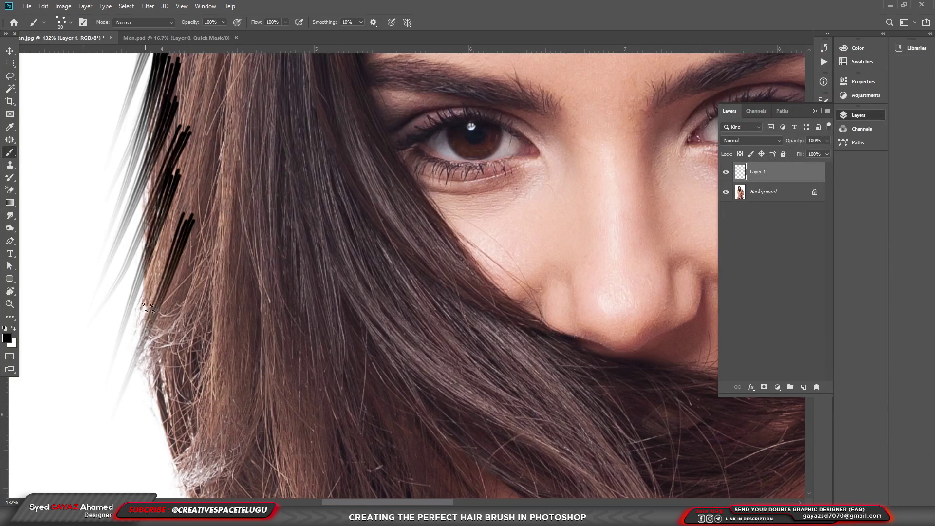
pyautogui.moveTo(166, 227); pyautogui.dragTo(103, 394)
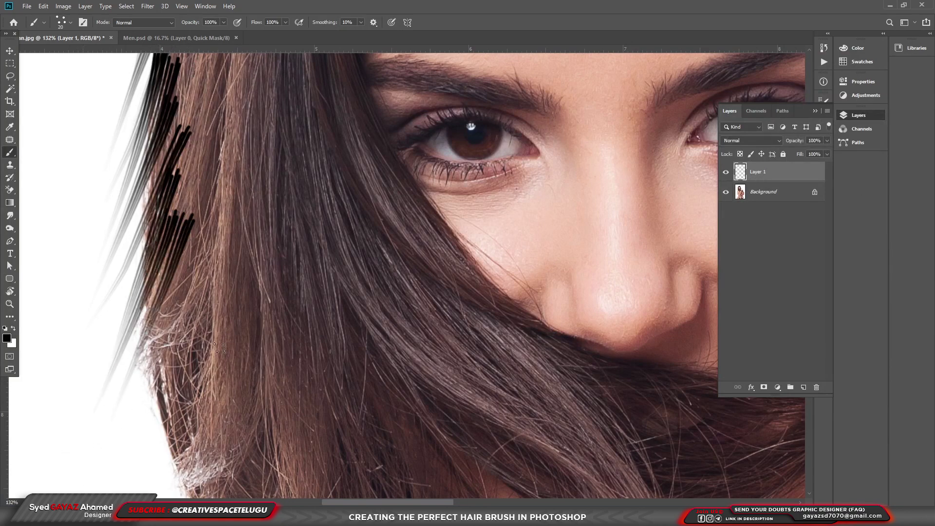
pyautogui.moveTo(234, 141); pyautogui.dragTo(234, 327)
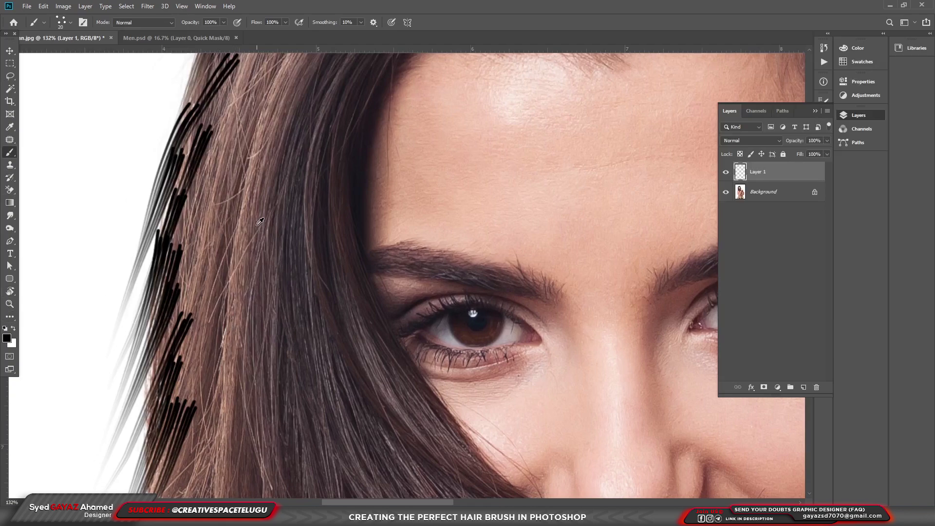
# Step: Sample the hair brown 887064 as foreground and fill the strands preserving transparency
pyautogui.scroll(-3, 296, 265)
pyautogui.scroll(-2, 296, 264)
pyautogui.click(7, 338)
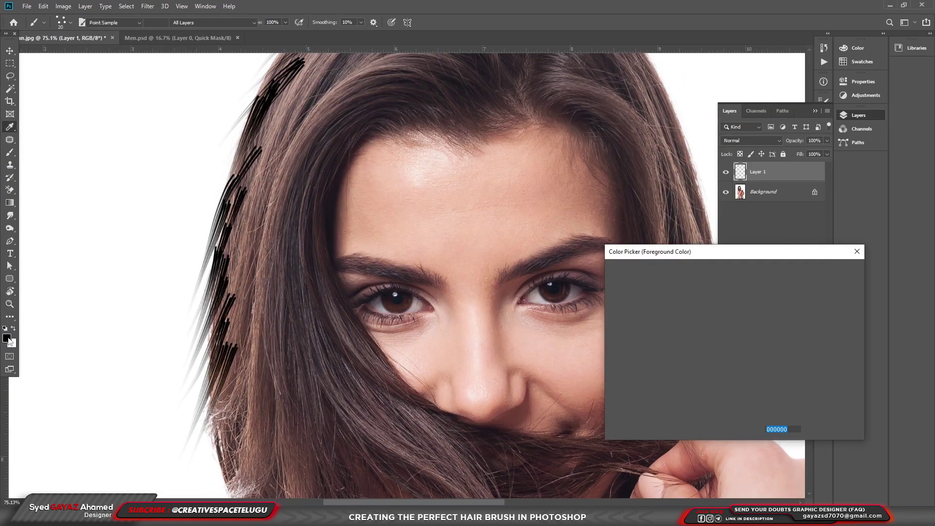
pyautogui.click(239, 276)
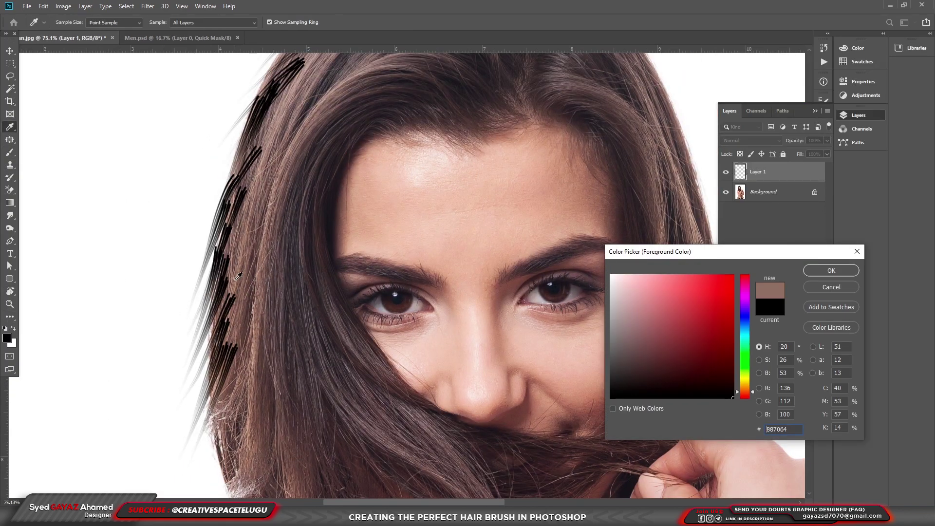
pyautogui.click(810, 273)
pyautogui.hotkey('alt', 'shift', 'BackSpace')
# Step: Nudge the brown strands slightly right with the Move tool
pyautogui.press('b')
pyautogui.moveTo(303, 246); pyautogui.dragTo(289, 300)
pyautogui.press('v')
pyautogui.moveTo(222, 346); pyautogui.dragTo(226, 347)
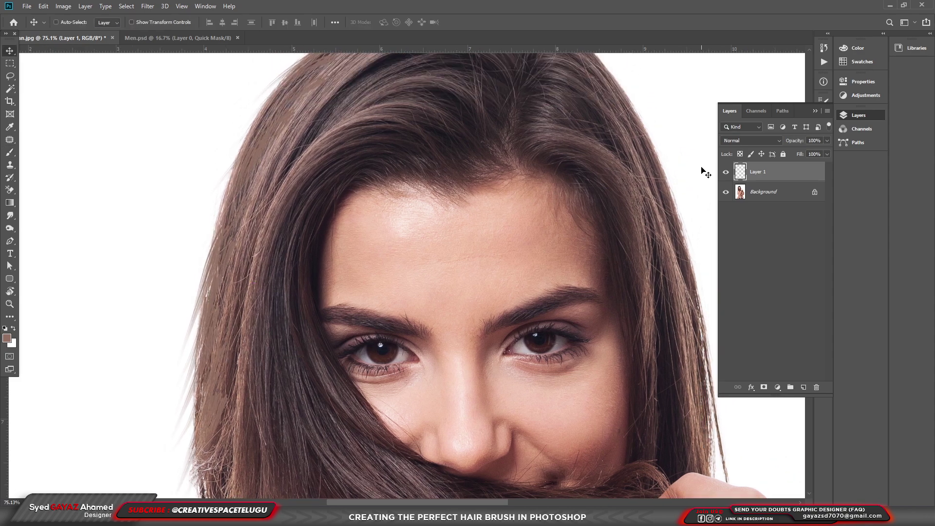
# Step: Switch to the plain Eraser tool at size 125
pyautogui.press('e')
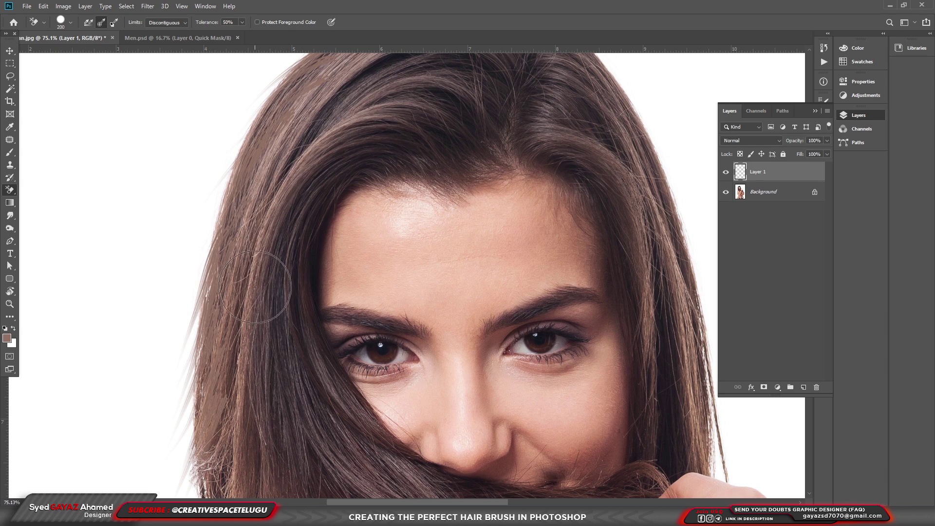
pyautogui.press('[')
pyautogui.press('[')
pyautogui.press('[')
pyautogui.rightClick(11, 195)
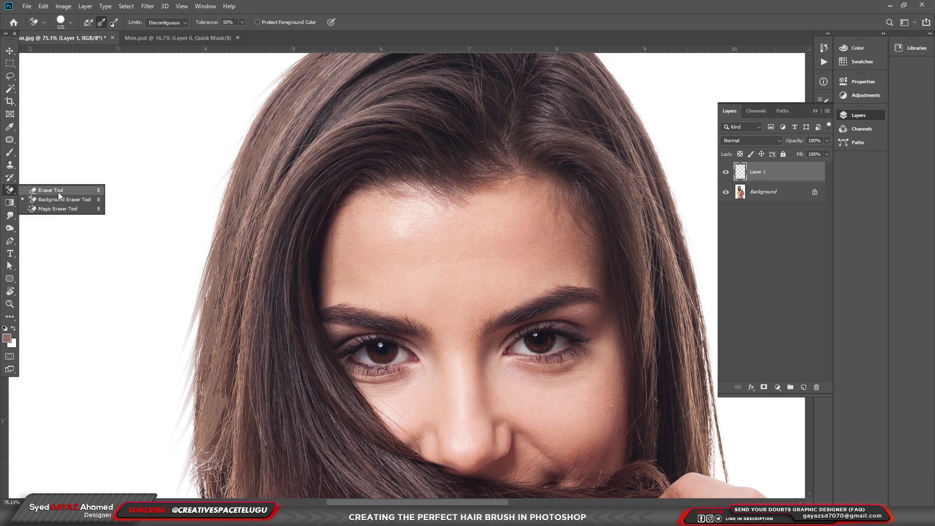
pyautogui.click(39, 190)
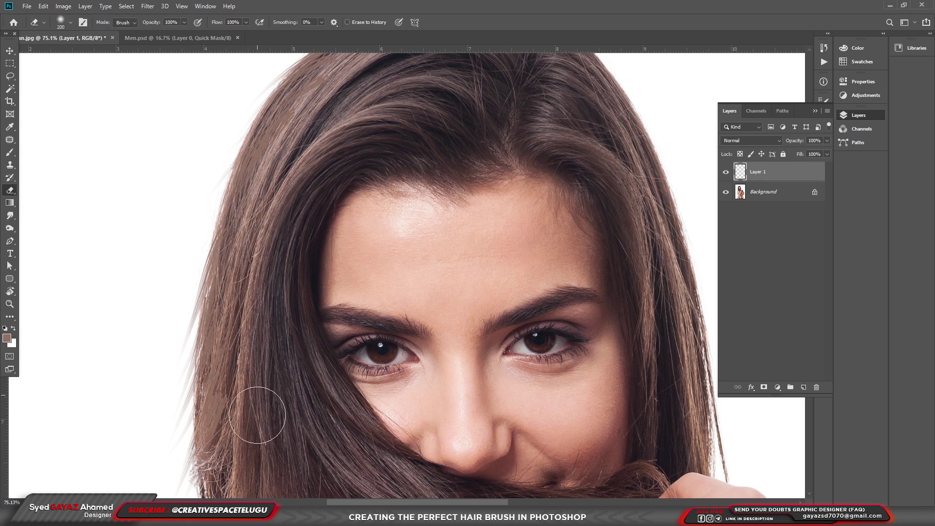
# Step: Set Layer 1's blend mode to Multiply and zoom in on the hairline
pyautogui.click(749, 142)
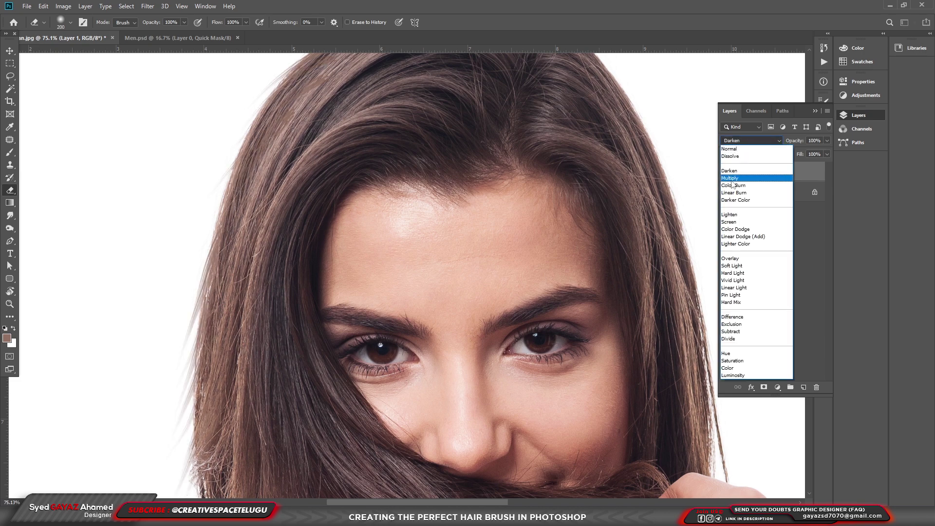
pyautogui.click(749, 169)
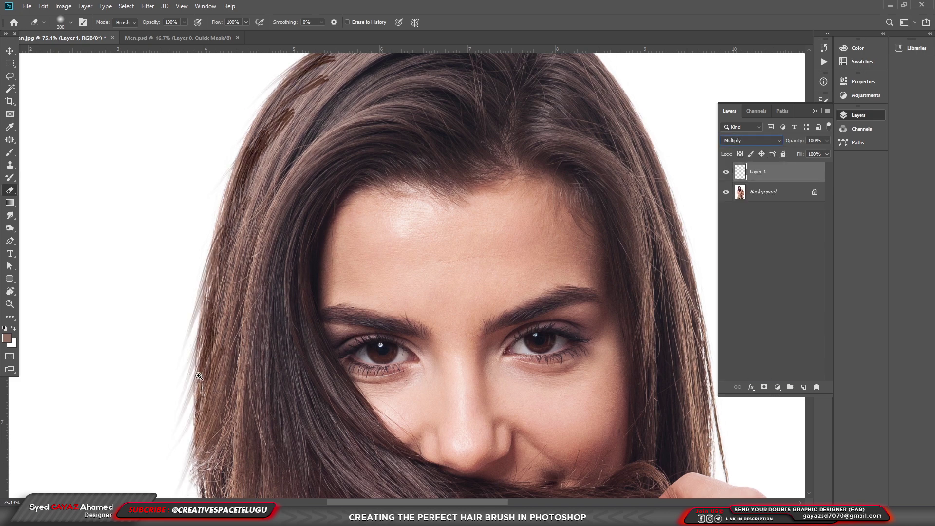
pyautogui.scroll(3, 212, 360)
pyautogui.scroll(3, 207, 375)
pyautogui.scroll(3, 294, 359)
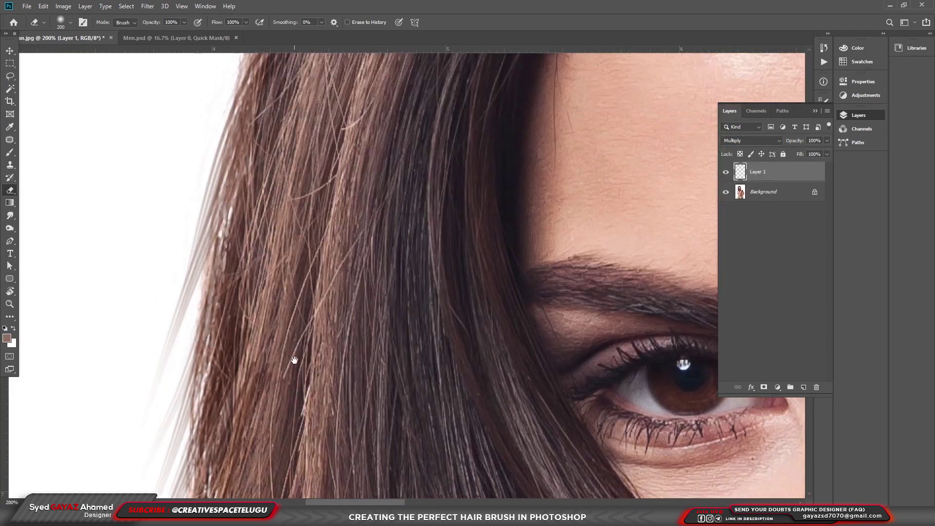
pyautogui.scroll(3, 294, 233)
pyautogui.scroll(3, 234, 449)
pyautogui.scroll(2, 234, 448)
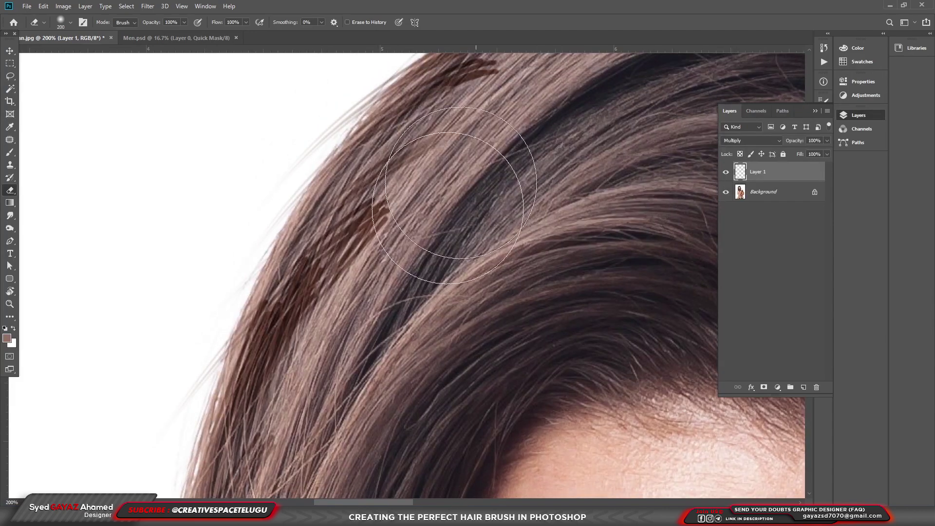
pyautogui.moveTo(447, 251); pyautogui.dragTo(409, 292)
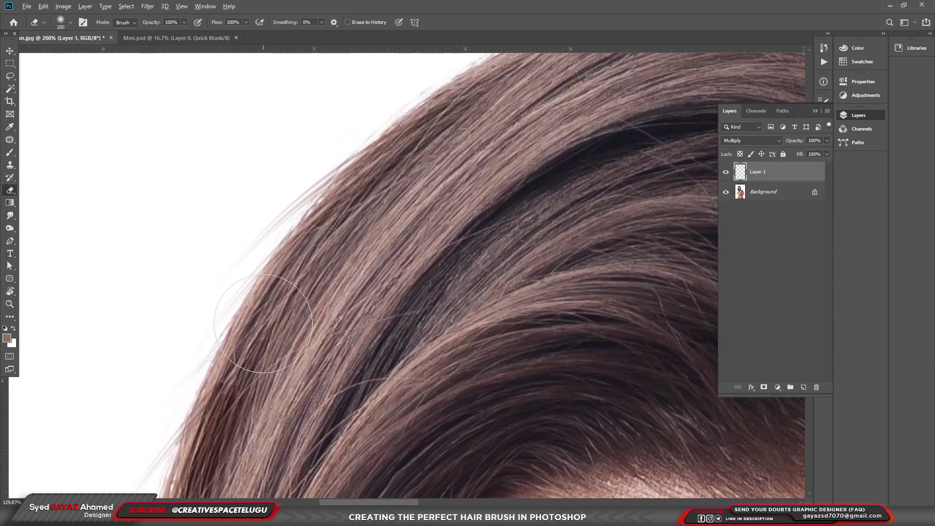
pyautogui.scroll(-5, 389, 306)
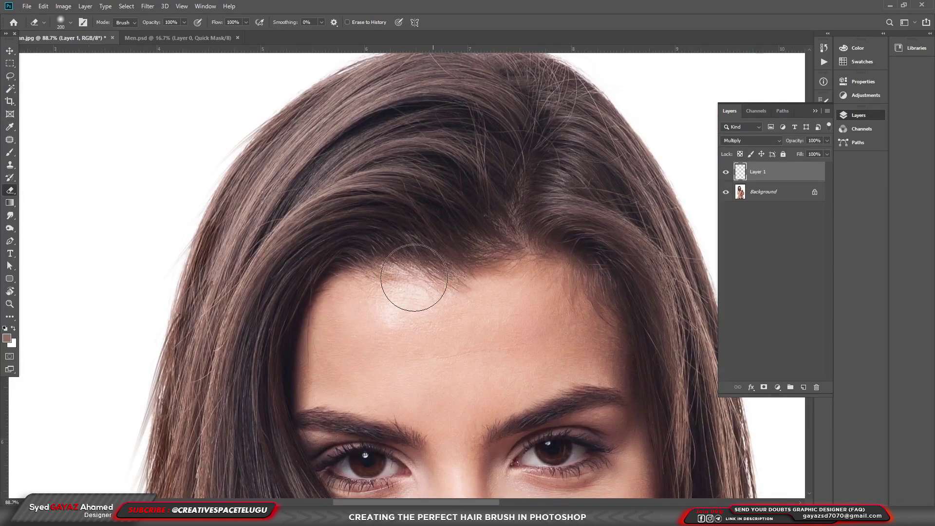
# Step: Paint dark hair strands along the forehead hairline, undoing a stray stroke
pyautogui.press('b')
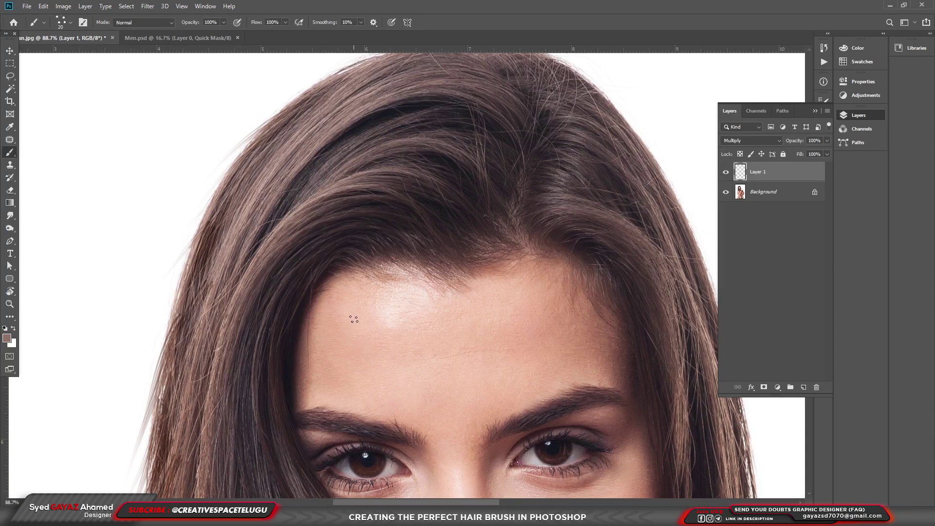
pyautogui.scroll(4, 335, 308)
pyautogui.moveTo(353, 210); pyautogui.dragTo(486, 144)
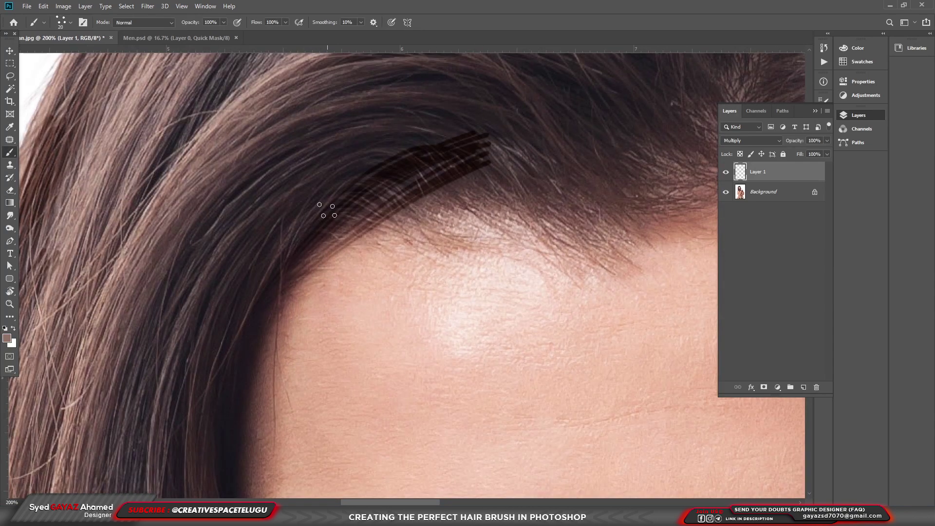
pyautogui.scroll(-3, 251, 125)
pyautogui.scroll(-1, 341, 161)
pyautogui.scroll(-1, 381, 166)
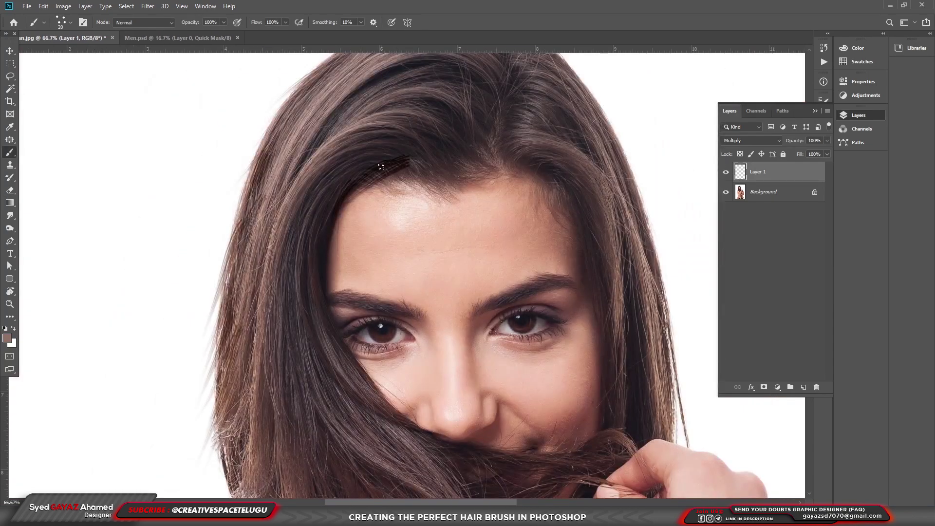
pyautogui.scroll(1, 380, 166)
pyautogui.moveTo(392, 136); pyautogui.dragTo(361, 185)
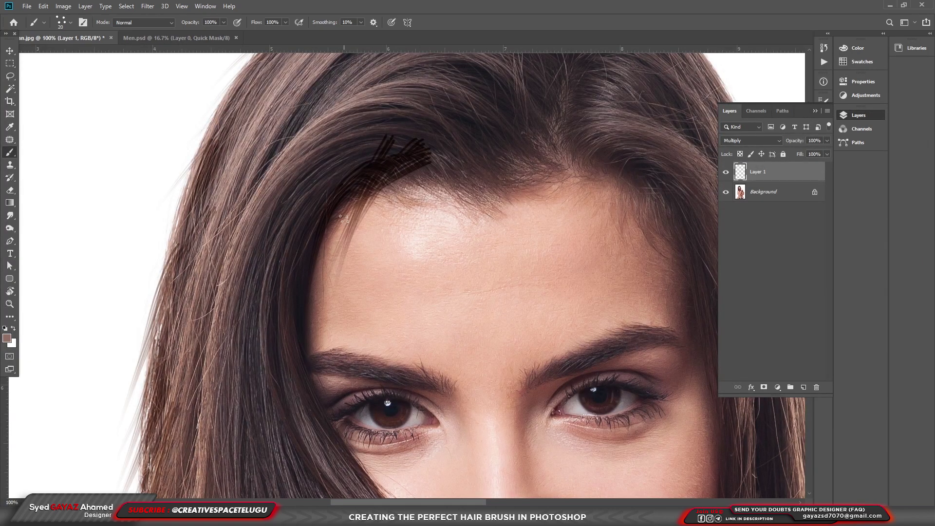
pyautogui.moveTo(431, 209); pyautogui.dragTo(462, 121)
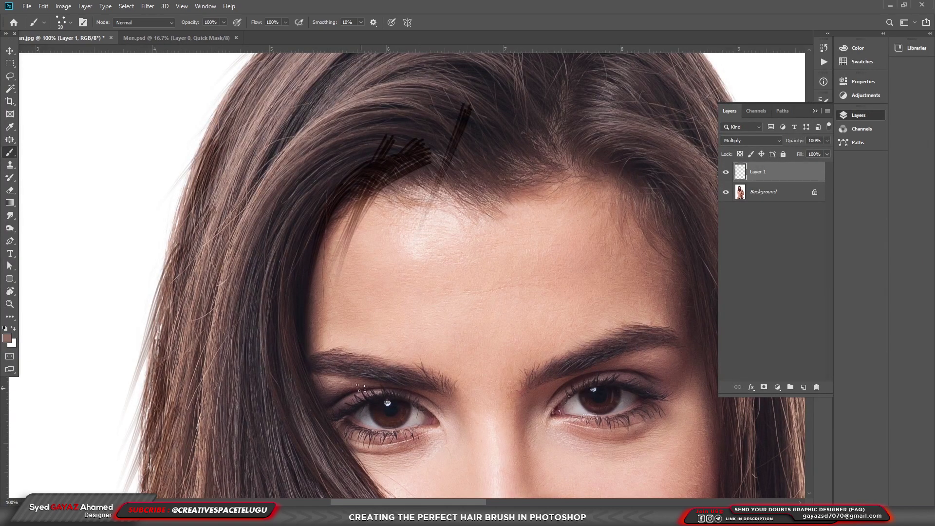
pyautogui.hotkey('ctrl', 'z')
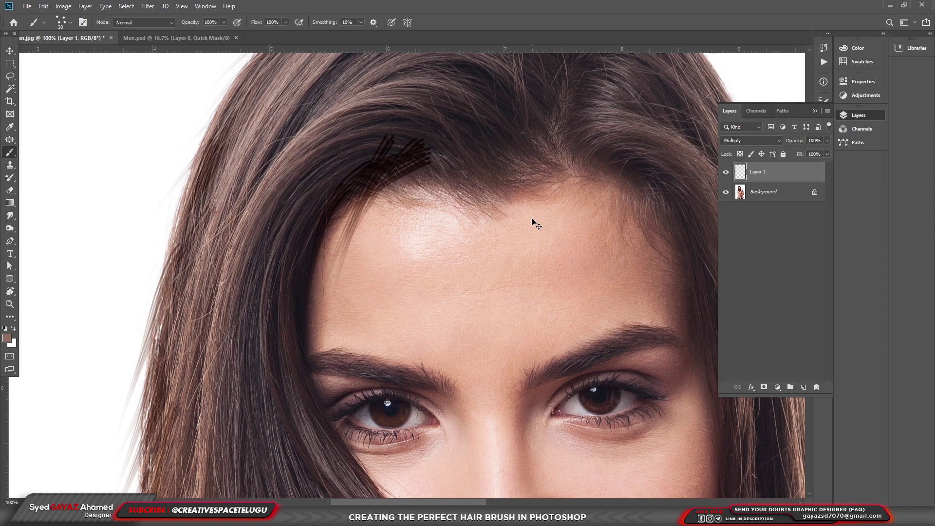
# Step: Add more strands across the hairline toward the right, undoing unwanted ones
pyautogui.press('z')
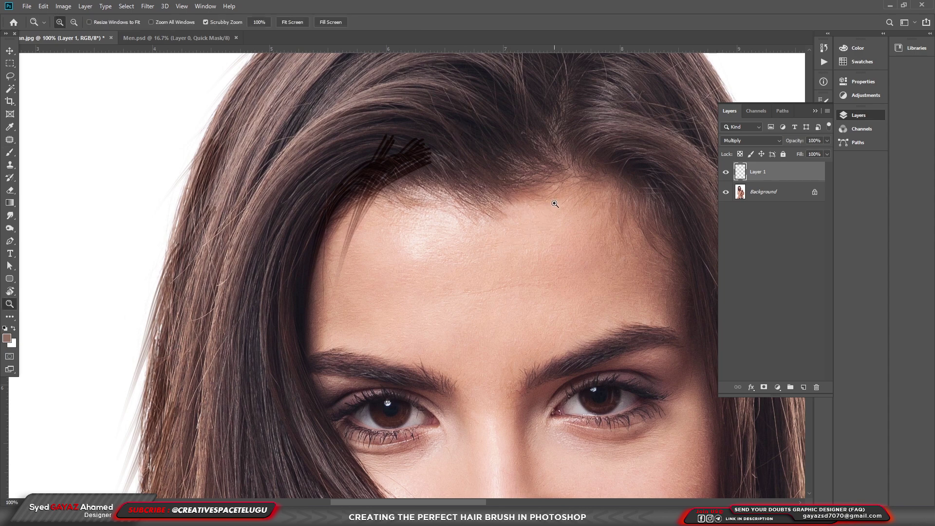
pyautogui.press('b')
pyautogui.moveTo(575, 205); pyautogui.dragTo(497, 306)
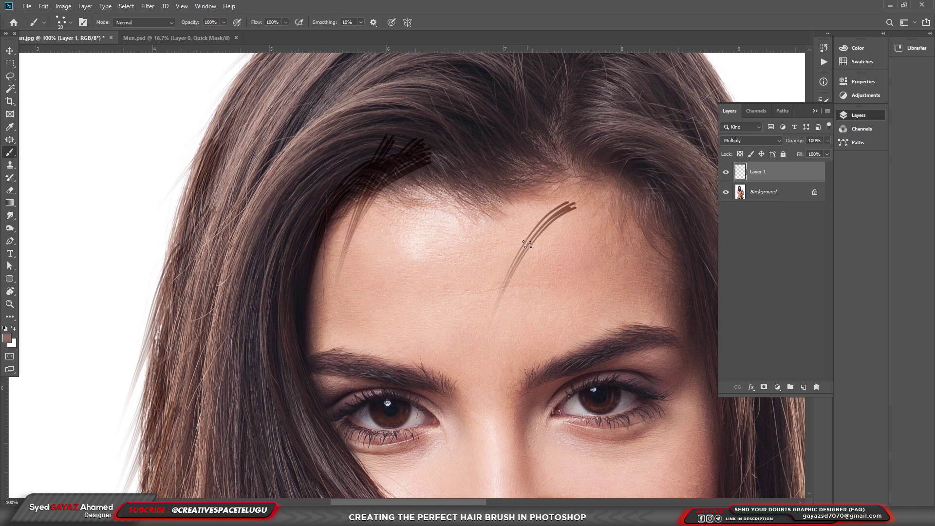
pyautogui.hotkey('ctrl', 'z')
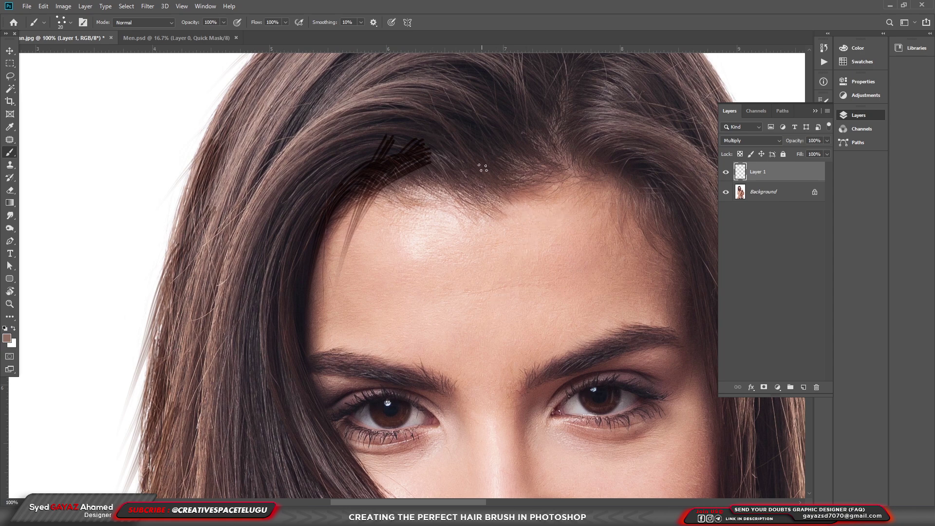
pyautogui.click(484, 163)
pyautogui.moveTo(483, 142); pyautogui.dragTo(516, 146)
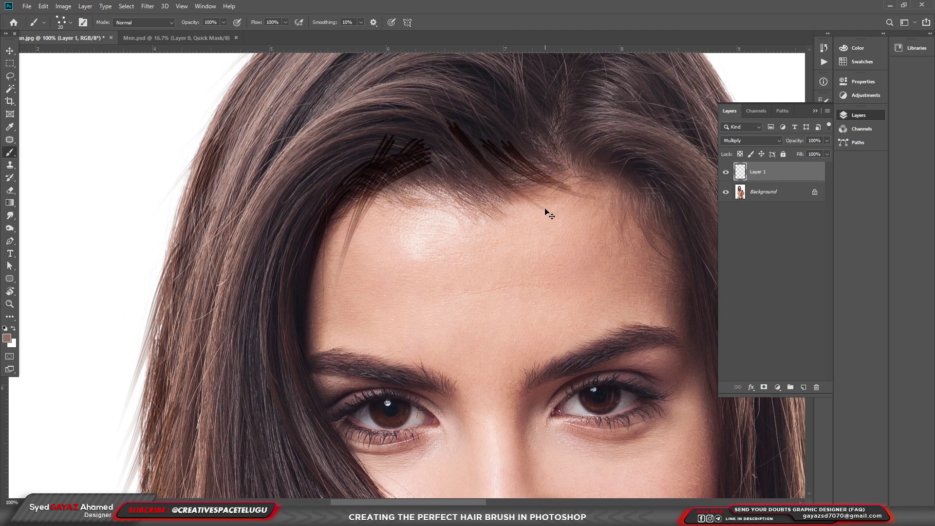
pyautogui.hotkey('ctrl', 'z')
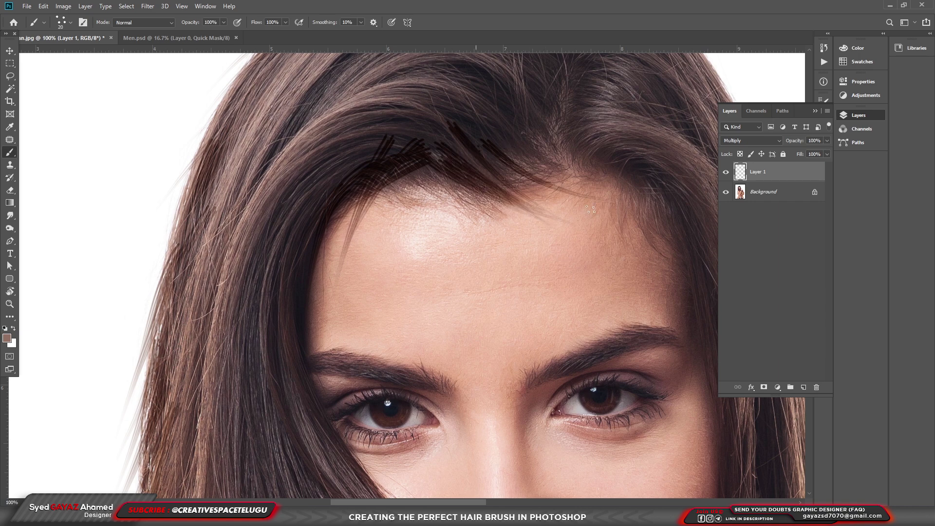
pyautogui.moveTo(506, 141); pyautogui.dragTo(618, 173)
# Step: Paint wispy strands down the right outer edge of the hair
pyautogui.moveTo(618, 310); pyautogui.dragTo(561, 337)
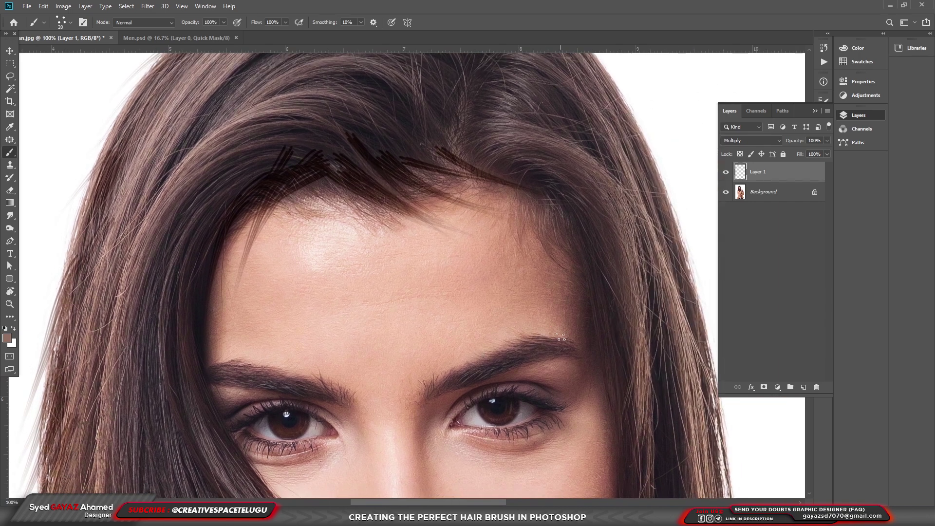
pyautogui.moveTo(629, 217); pyautogui.dragTo(470, 276)
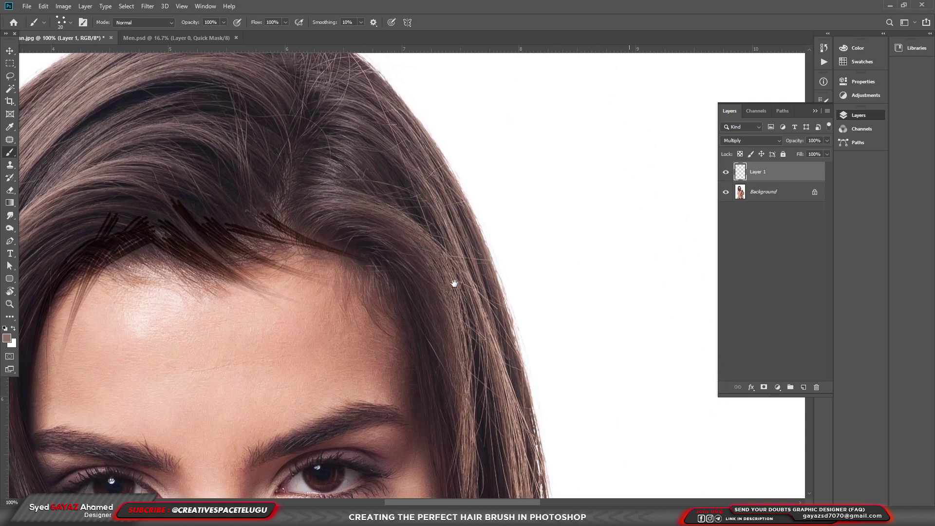
pyautogui.moveTo(412, 116); pyautogui.dragTo(508, 217)
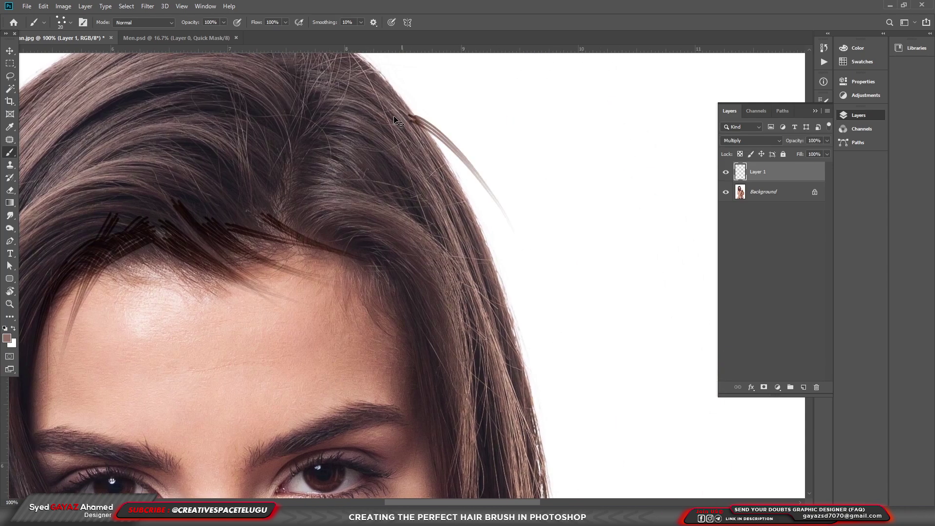
pyautogui.hotkey('ctrl', 'z')
pyautogui.moveTo(385, 105); pyautogui.dragTo(501, 263)
pyautogui.moveTo(438, 180); pyautogui.dragTo(550, 360)
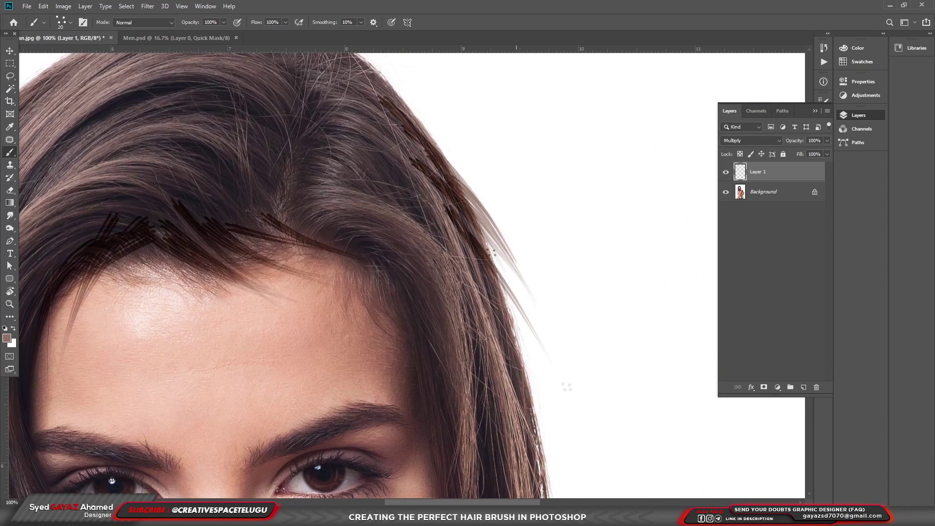
pyautogui.moveTo(458, 236)
pyautogui.mouseDown()
pyautogui.moveTo(533, 372)
pyautogui.moveTo(619, 171)
pyautogui.mouseUp()
pyautogui.moveTo(567, 146); pyautogui.dragTo(633, 349)
pyautogui.moveTo(593, 322); pyautogui.dragTo(648, 418)
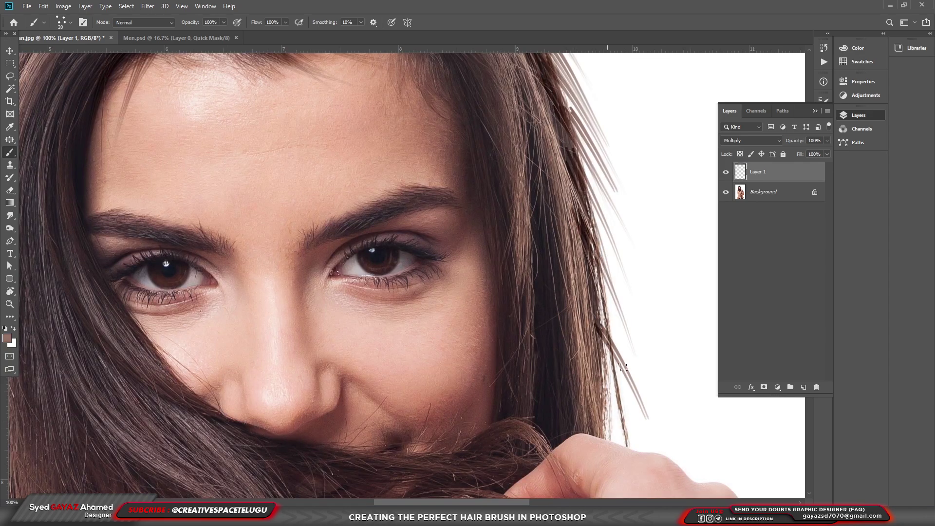
pyautogui.moveTo(623, 366)
pyautogui.mouseDown()
pyautogui.moveTo(580, 246)
pyautogui.moveTo(609, 310)
pyautogui.mouseUp()
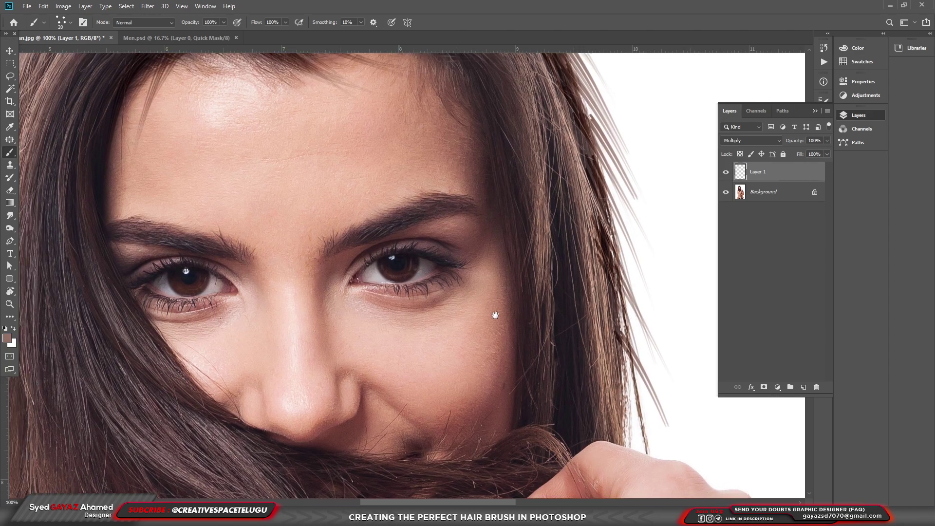
pyautogui.moveTo(362, 300); pyautogui.dragTo(487, 348)
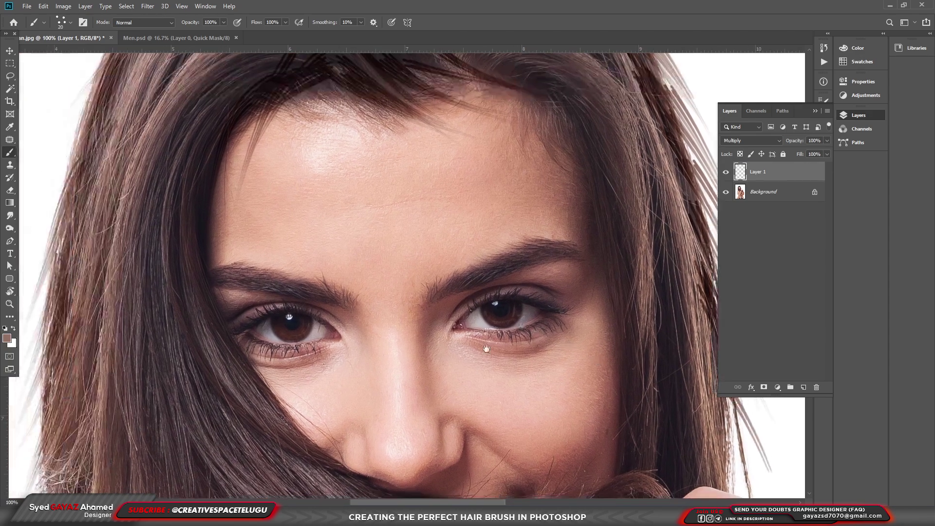
# Step: Rotate the canvas view to -63° and paint the first strands down the left hair edge
pyautogui.press('r')
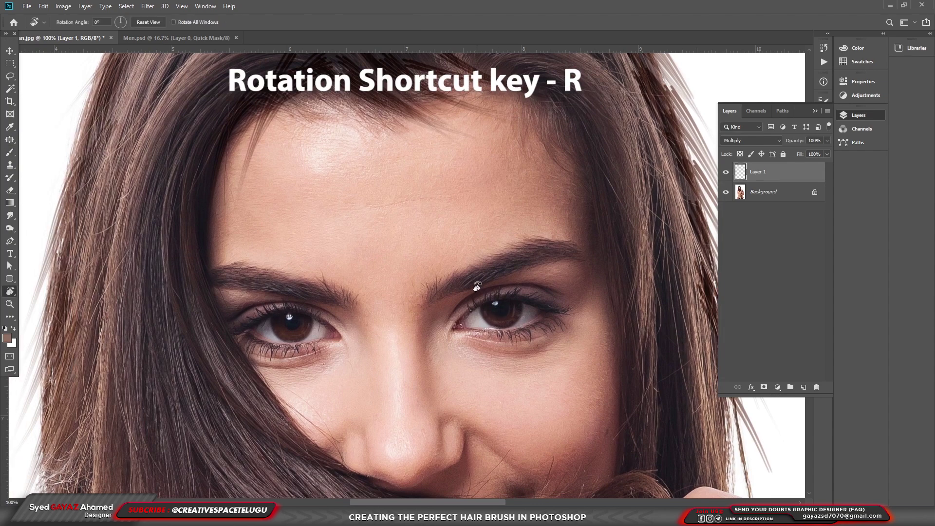
pyautogui.moveTo(288, 166); pyautogui.dragTo(334, 304)
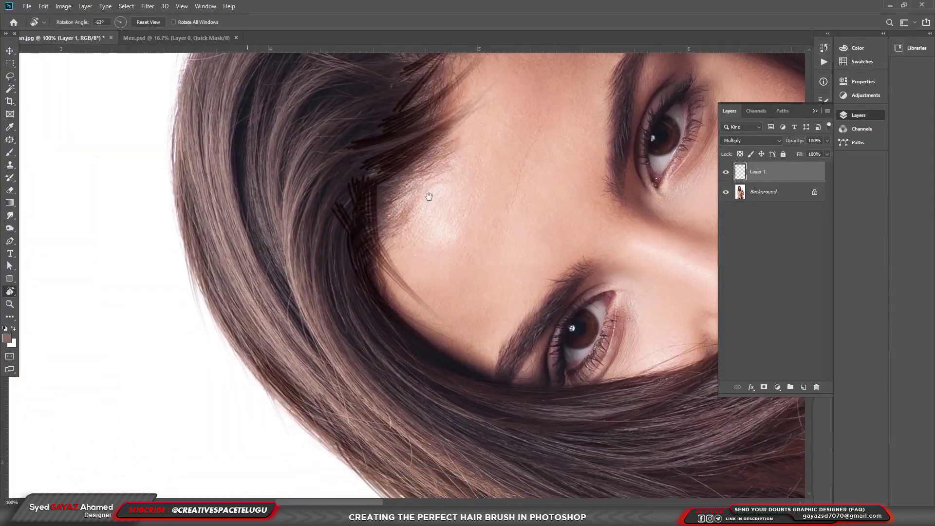
pyautogui.press('b')
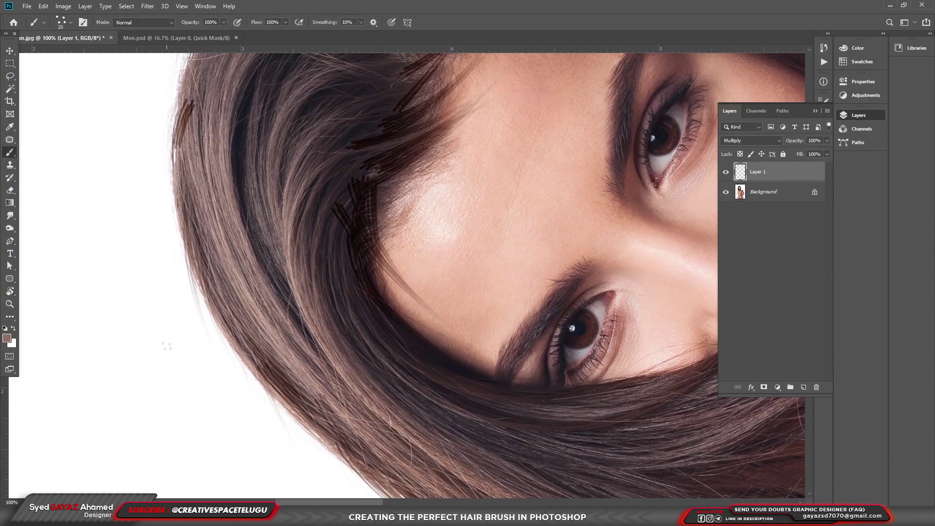
pyautogui.click(187, 80)
pyautogui.moveTo(188, 82); pyautogui.dragTo(180, 234)
# Step: Add more strands lower down the left hair edge, undoing the unwanted strokes
pyautogui.moveTo(188, 163); pyautogui.dragTo(182, 318)
pyautogui.moveTo(197, 225); pyautogui.dragTo(206, 363)
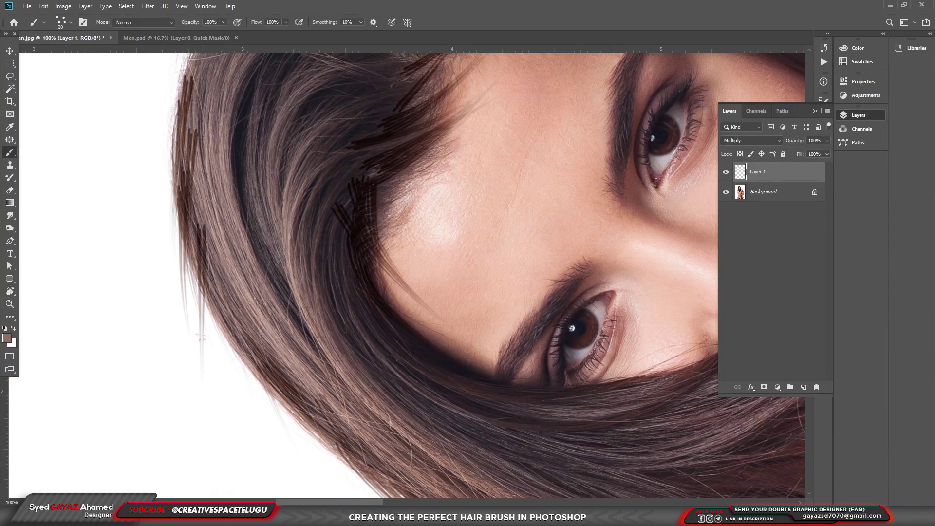
pyautogui.moveTo(180, 279); pyautogui.dragTo(218, 362)
pyautogui.hotkey('ctrl', 'z')
pyautogui.hotkey('ctrl', 'z')
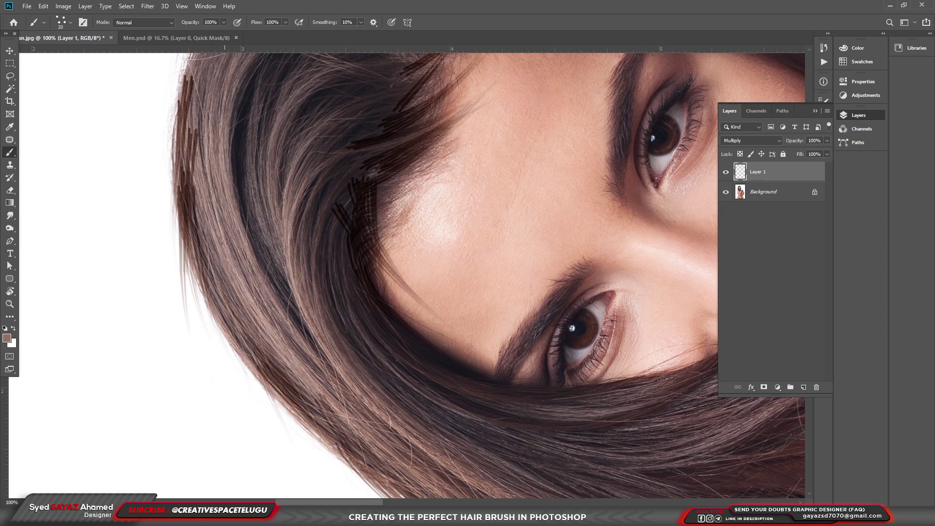
pyautogui.moveTo(224, 240); pyautogui.dragTo(229, 371)
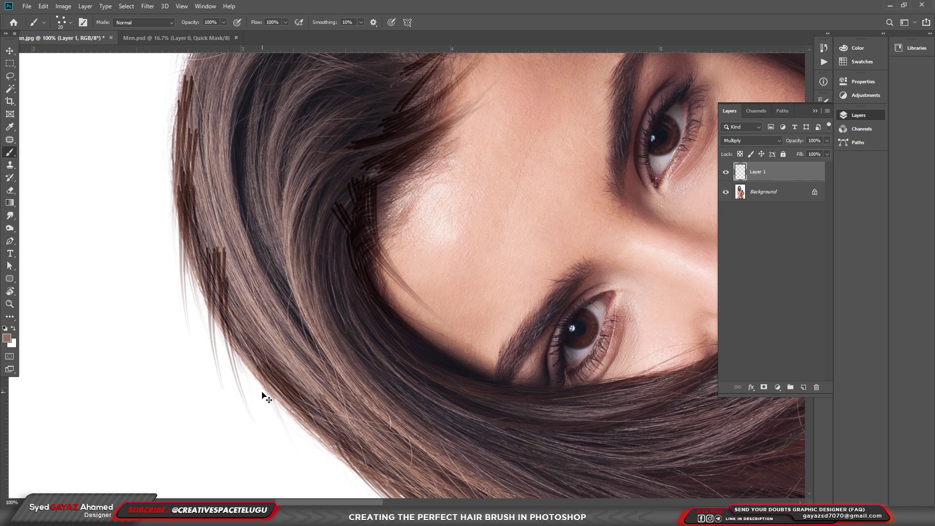
pyautogui.hotkey('ctrl', 'z')
pyautogui.hotkey('ctrl', 'z')
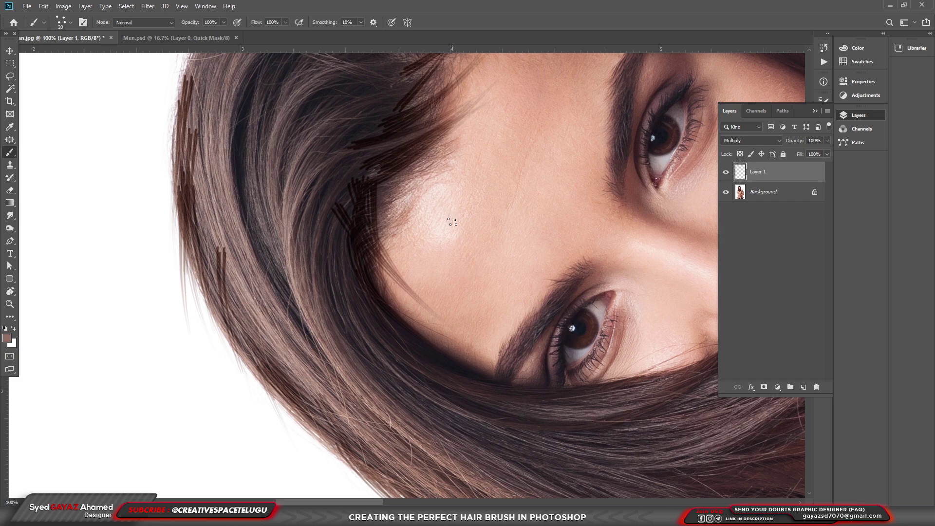
# Step: Rotate the view to -35° and paint dark strands along the top and left hair edge
pyautogui.press('r')
pyautogui.moveTo(511, 194); pyautogui.dragTo(501, 261)
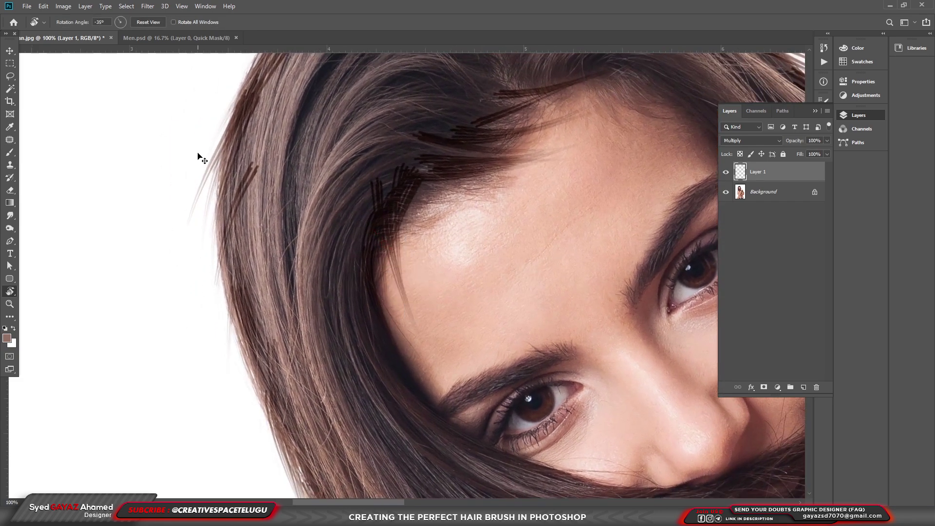
pyautogui.press('b')
pyautogui.moveTo(267, 106); pyautogui.dragTo(251, 130)
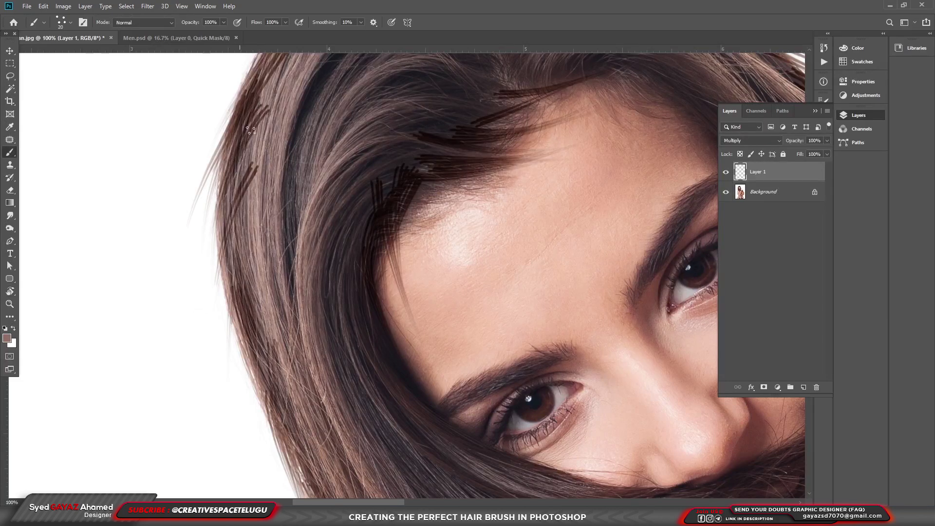
pyautogui.moveTo(255, 166)
pyautogui.mouseDown()
pyautogui.moveTo(229, 233)
pyautogui.moveTo(222, 341)
pyautogui.mouseUp()
pyautogui.moveTo(256, 229); pyautogui.dragTo(241, 361)
pyautogui.moveTo(216, 268); pyautogui.dragTo(221, 404)
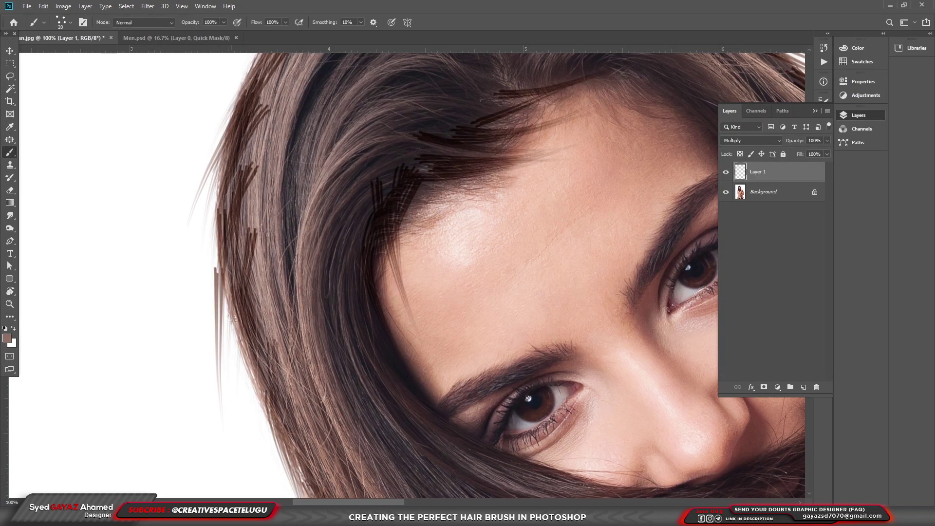
pyautogui.hotkey('ctrl', 'z')
pyautogui.hotkey('ctrl', 'z')
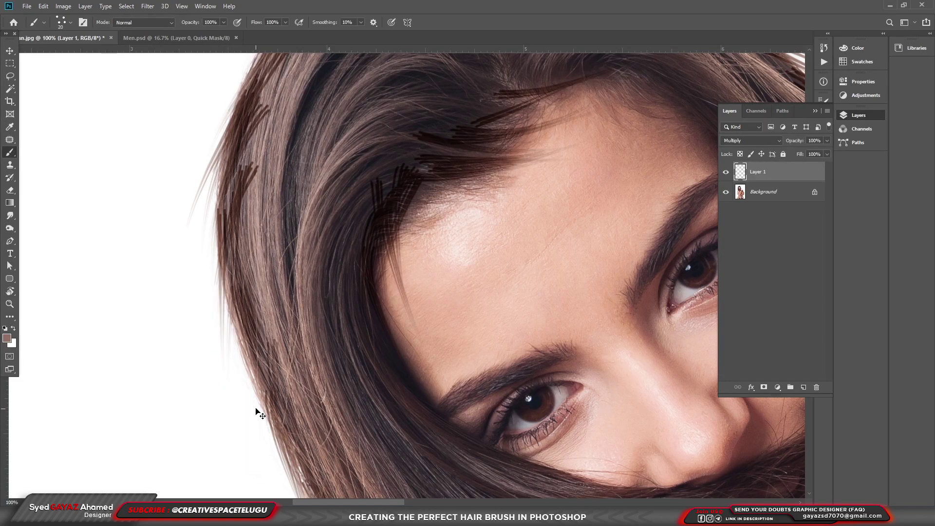
pyautogui.hotkey('ctrl', 'z')
pyautogui.hotkey('ctrl', 'shift', 'z')
pyautogui.hotkey('ctrl', 'shift', 'z')
pyautogui.hotkey('ctrl', 'shift', 'z')
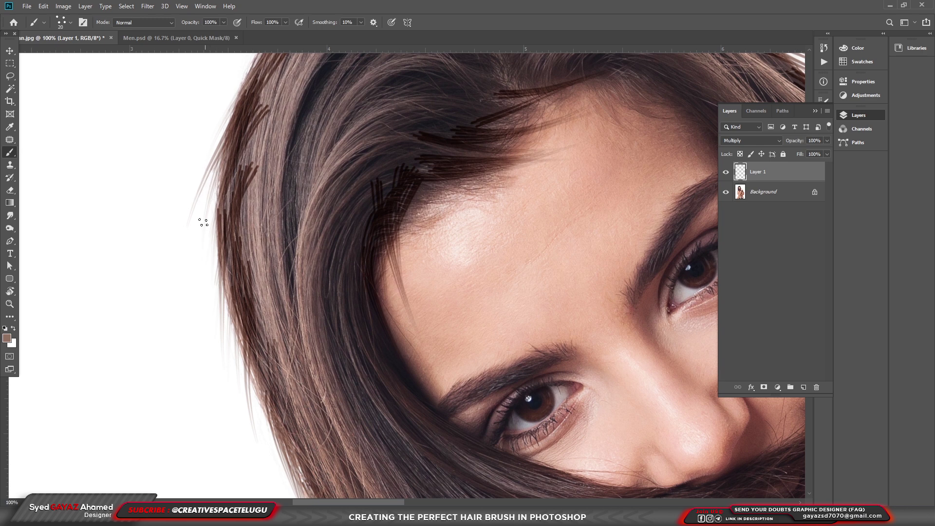
# Step: Test and discard a hairline strand, then paint strands further down the left edge
pyautogui.moveTo(225, 172); pyautogui.dragTo(197, 280)
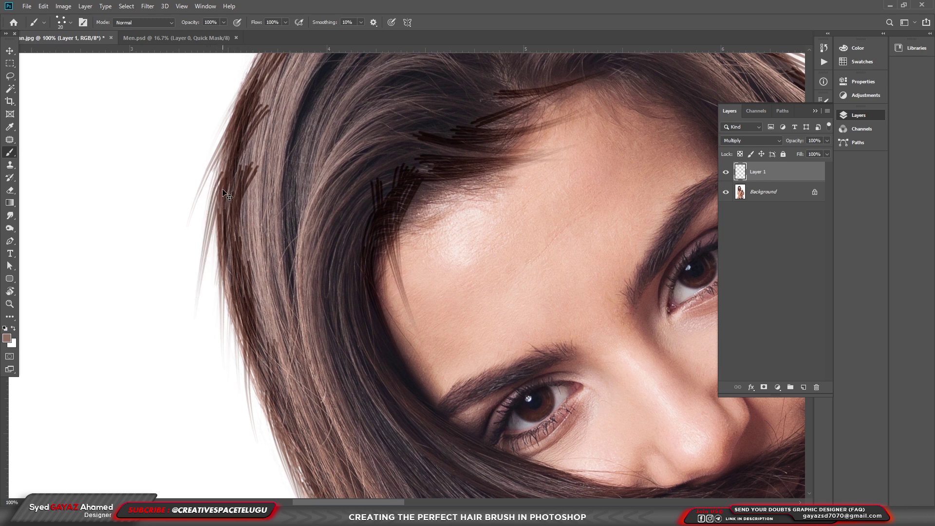
pyautogui.hotkey('ctrl', 'z')
pyautogui.hotkey('ctrl', 'shift', 'z')
pyautogui.hotkey('ctrl', 'z')
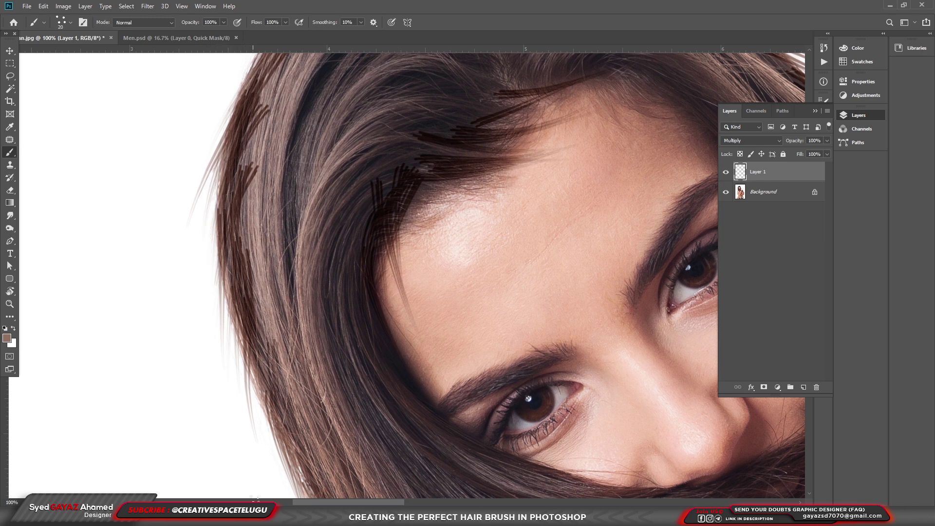
pyautogui.moveTo(266, 453); pyautogui.dragTo(197, 303)
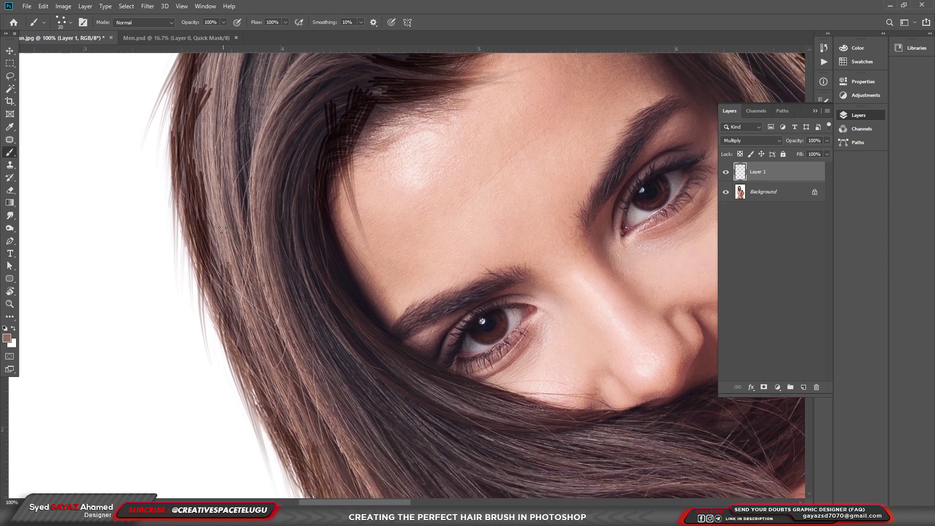
pyautogui.moveTo(223, 230)
pyautogui.mouseDown()
pyautogui.moveTo(206, 263)
pyautogui.moveTo(274, 452)
pyautogui.mouseUp()
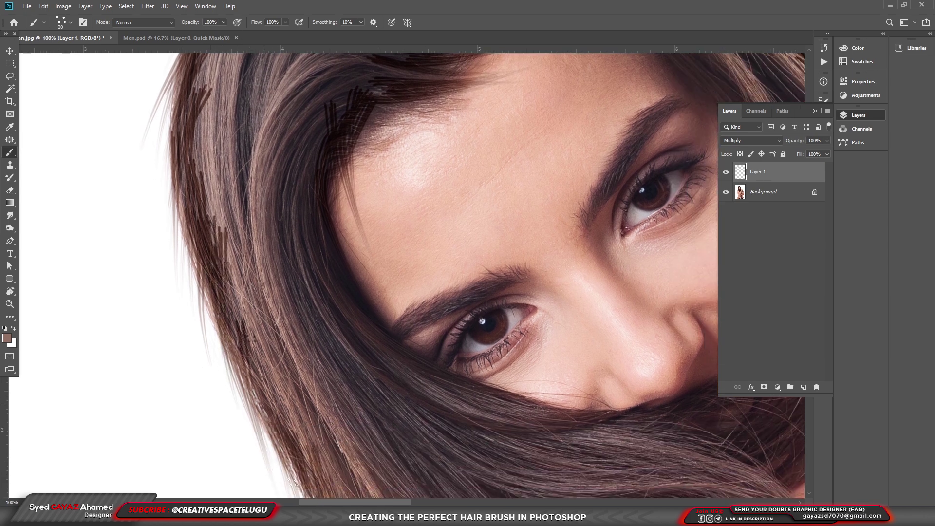
pyautogui.moveTo(247, 337); pyautogui.dragTo(272, 420)
# Step: Paint strands along the hair edge at the top of the head
pyautogui.moveTo(278, 198); pyautogui.dragTo(355, 455)
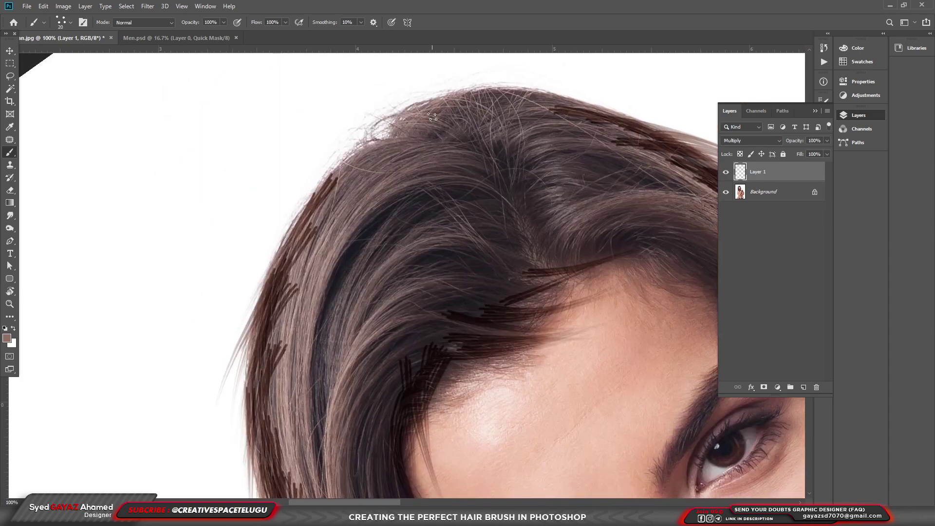
pyautogui.moveTo(398, 138); pyautogui.dragTo(288, 214)
pyautogui.moveTo(394, 140); pyautogui.dragTo(249, 359)
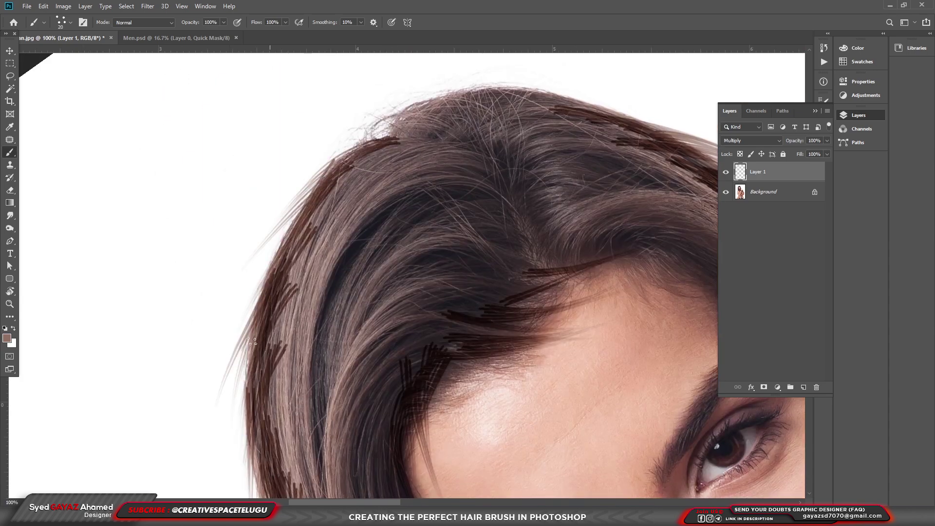
pyautogui.click(749, 142)
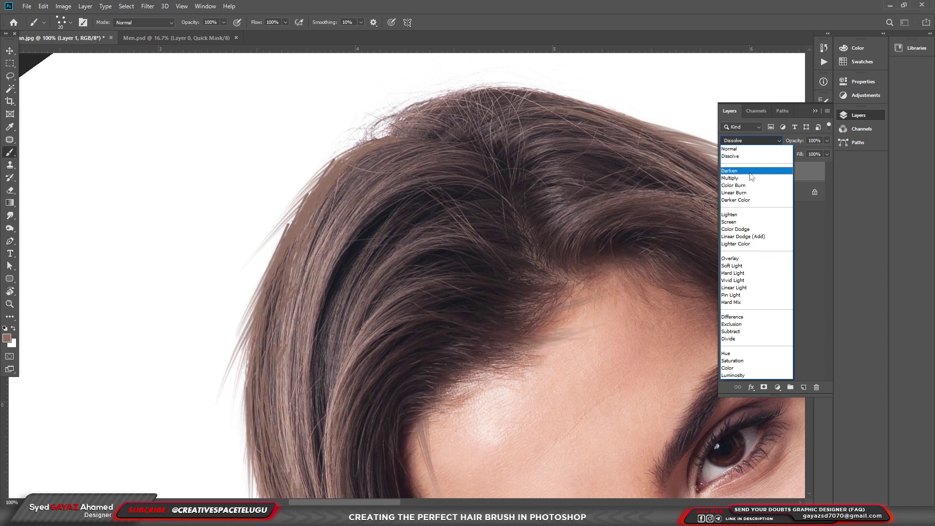
# Step: Set Layer 1 to Normal blending and discard a soft round 150 px test stroke
pyautogui.click(749, 149)
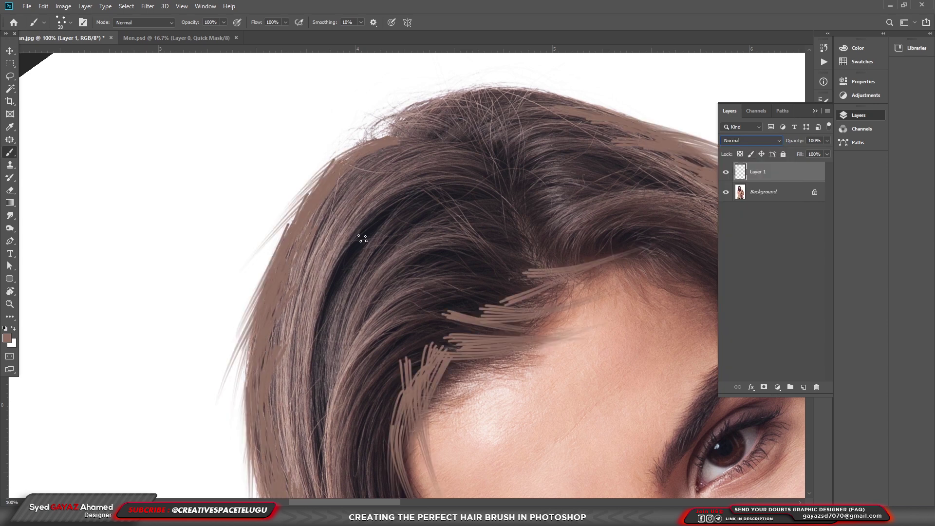
pyautogui.rightClick(419, 189)
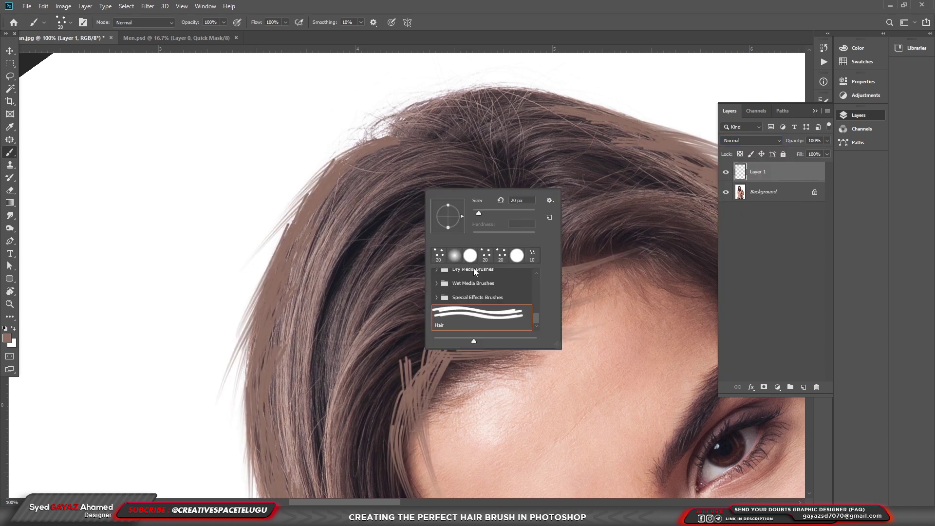
pyautogui.doubleClick(457, 260)
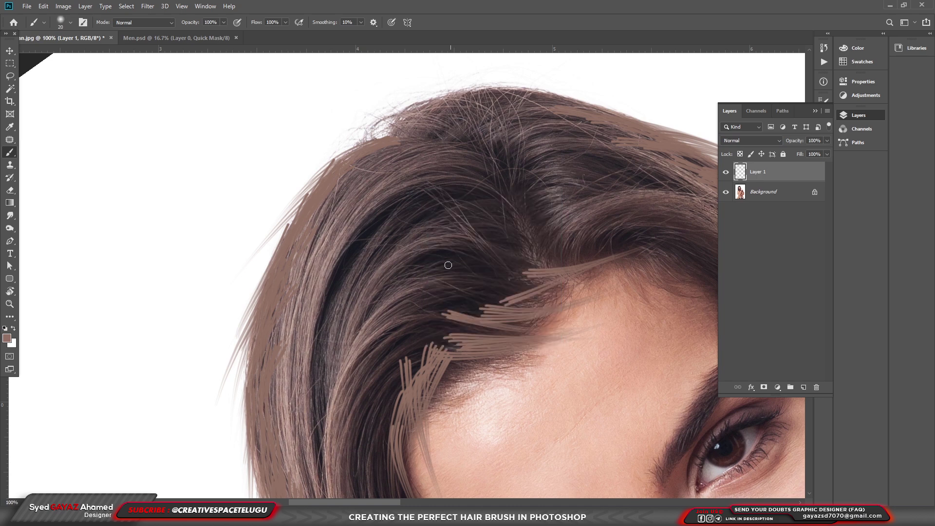
pyautogui.press(']')
pyautogui.press(']')
pyautogui.press(']')
pyautogui.moveTo(336, 258); pyautogui.dragTo(327, 308)
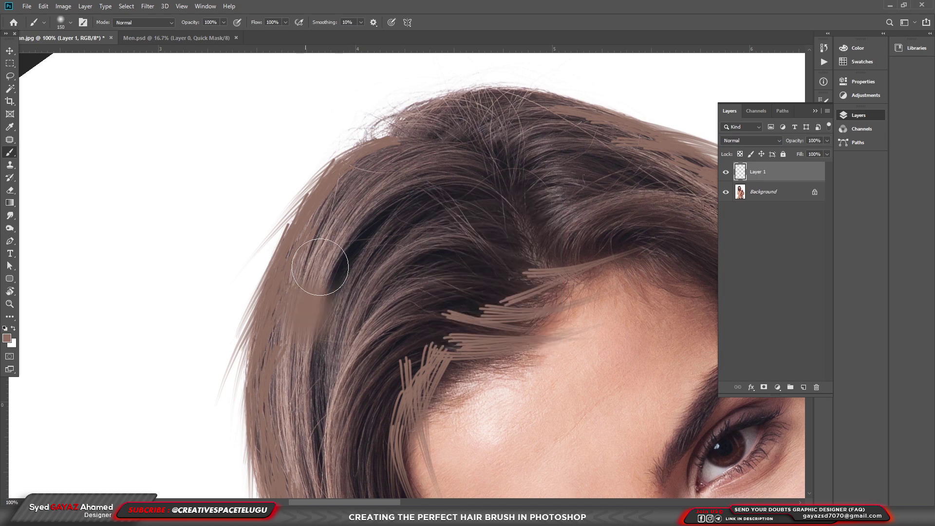
pyautogui.hotkey('ctrl', 'z')
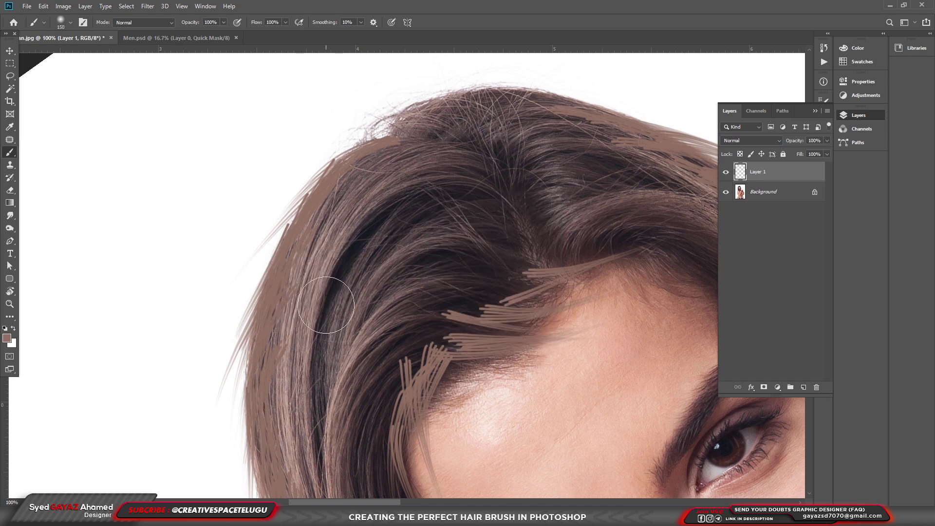
# Step: Erase excess strands near the hairline with a soft round eraser tip
pyautogui.press('e')
pyautogui.rightClick(436, 253)
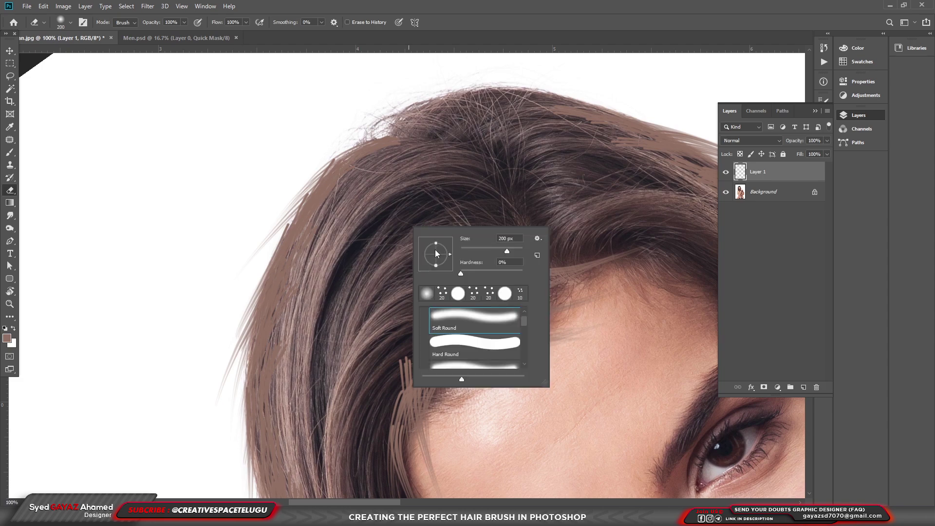
pyautogui.doubleClick(457, 312)
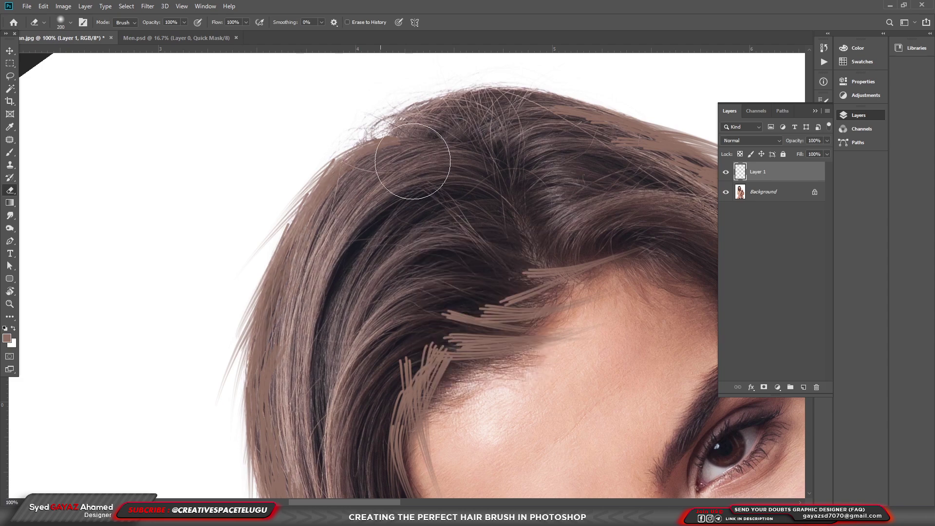
pyautogui.moveTo(321, 415); pyautogui.dragTo(332, 247)
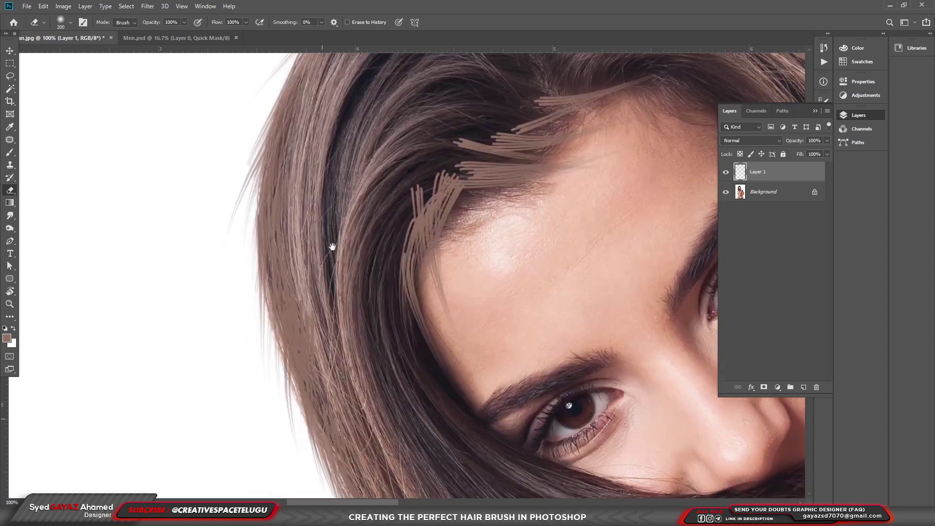
pyautogui.moveTo(342, 196)
pyautogui.mouseDown()
pyautogui.moveTo(344, 367)
pyautogui.moveTo(467, 296)
pyautogui.moveTo(490, 254)
pyautogui.moveTo(509, 254)
pyautogui.mouseUp()
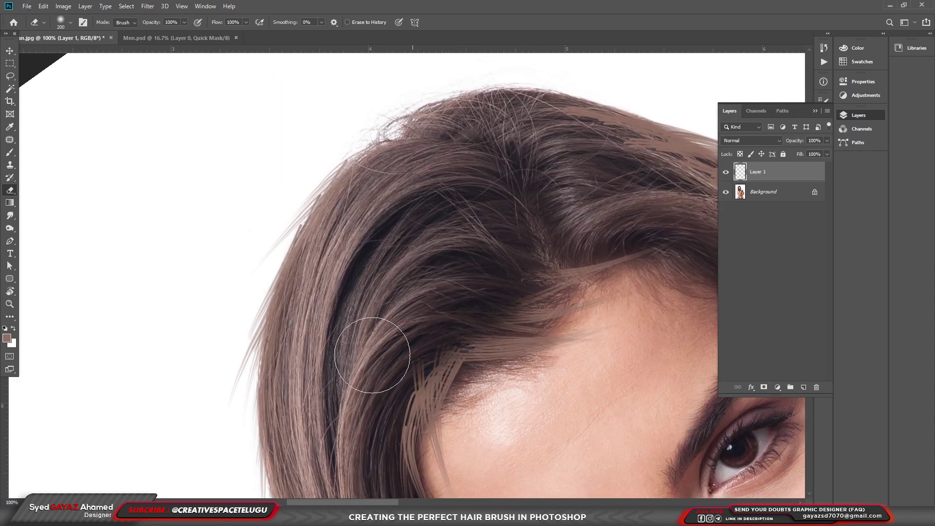
pyautogui.moveTo(372, 355)
pyautogui.mouseDown()
pyautogui.moveTo(358, 448)
pyautogui.moveTo(359, 334)
pyautogui.mouseUp()
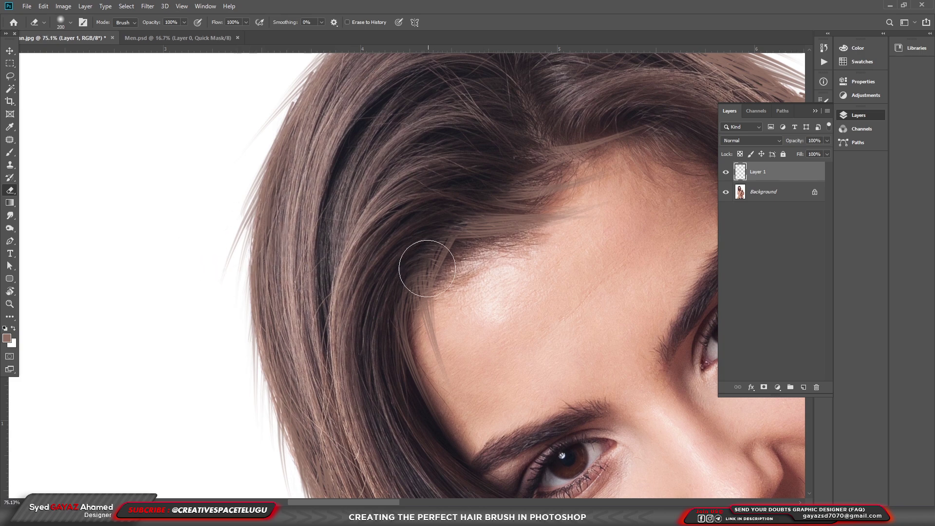
pyautogui.scroll(-5, 417, 261)
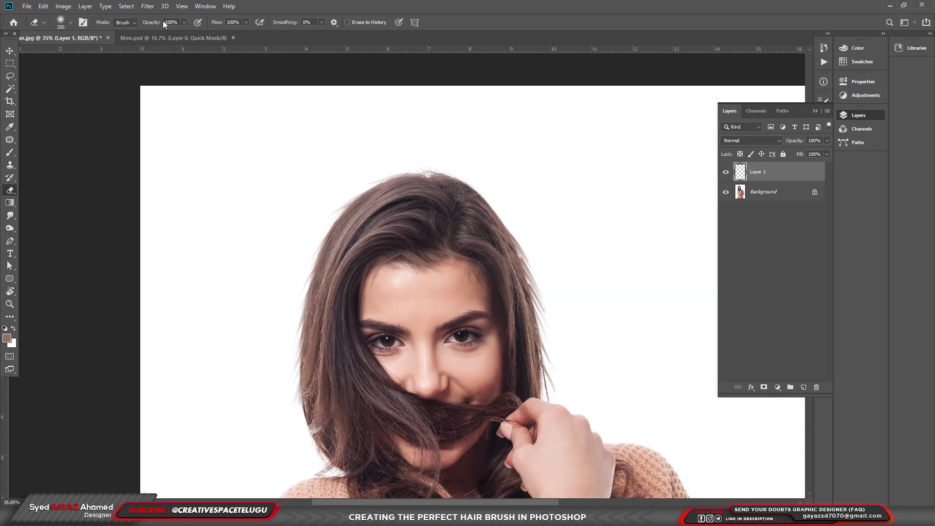
# Step: In Men.psd, hide Layer 0, show the pink Color Fill 1, and add a layer above Layer 1
pyautogui.click(166, 37)
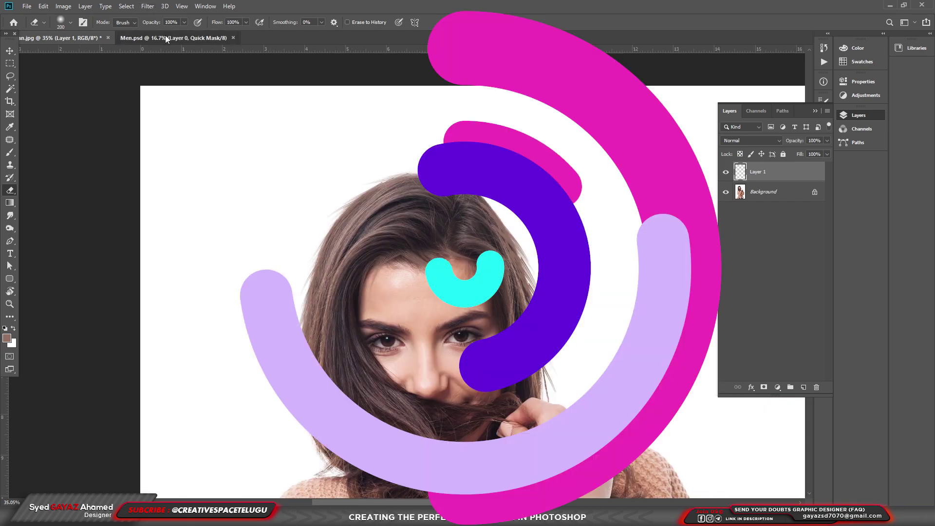
pyautogui.scroll(2, 430, 78)
pyautogui.scroll(2, 386, 125)
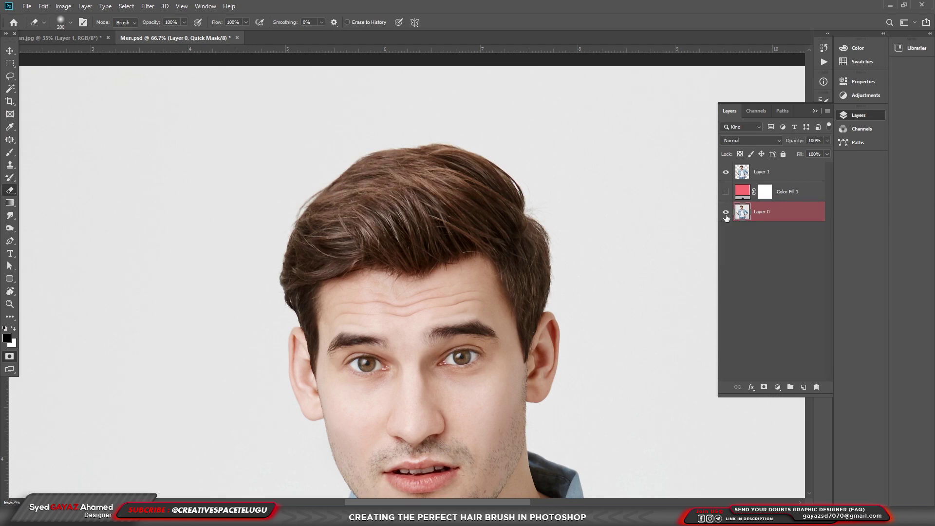
pyautogui.click(725, 212)
pyautogui.click(726, 191)
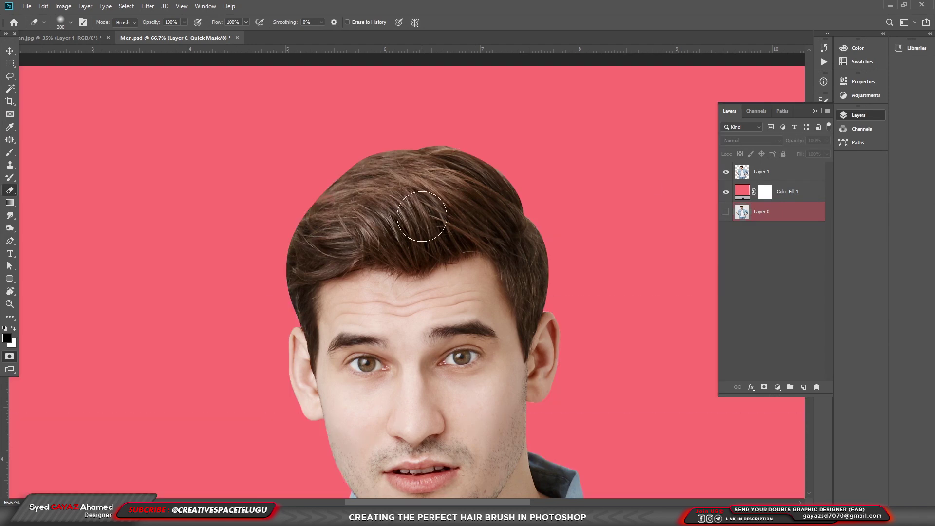
pyautogui.keyDown('ctrl'); pyautogui.keyDown('space'); pyautogui.click(343, 161); pyautogui.keyUp('space'); pyautogui.keyUp('ctrl')
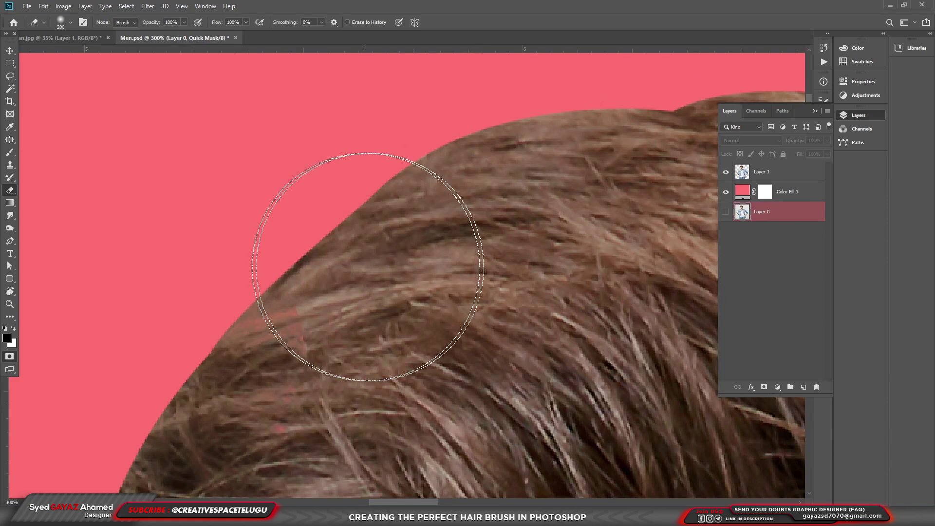
pyautogui.scroll(-3, 367, 247)
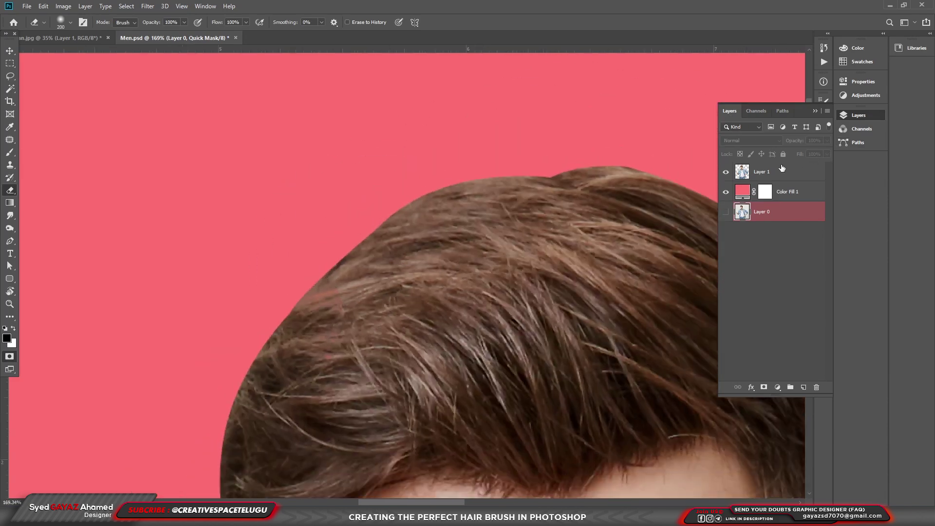
pyautogui.click(781, 170)
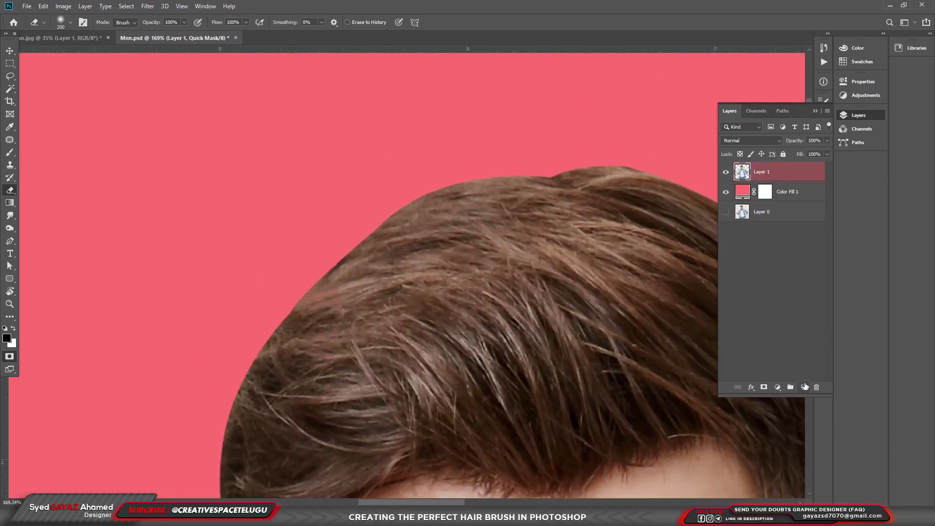
pyautogui.click(804, 386)
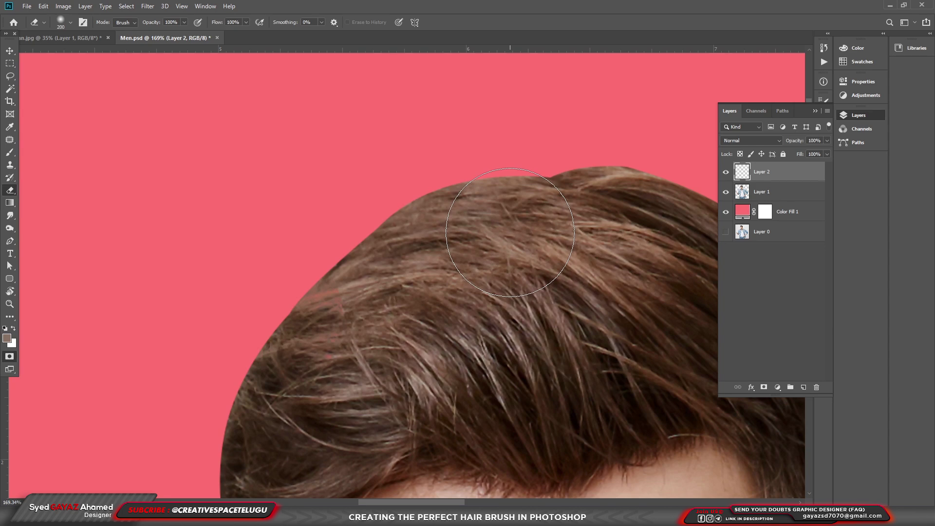
# Step: Load the Hair brush preset and set the painting colour to black
pyautogui.rightClick(431, 182)
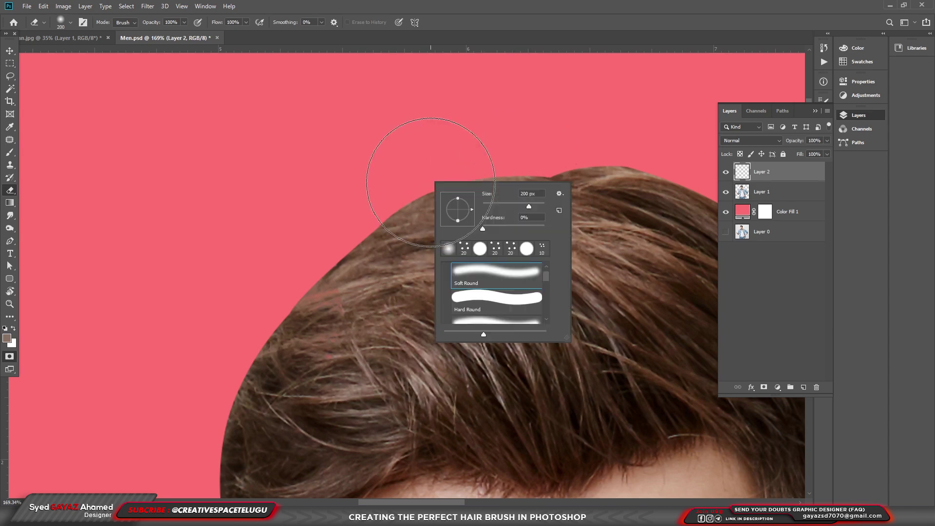
pyautogui.scroll(-3, 491, 282)
pyautogui.scroll(-3, 496, 292)
pyautogui.scroll(-3, 512, 303)
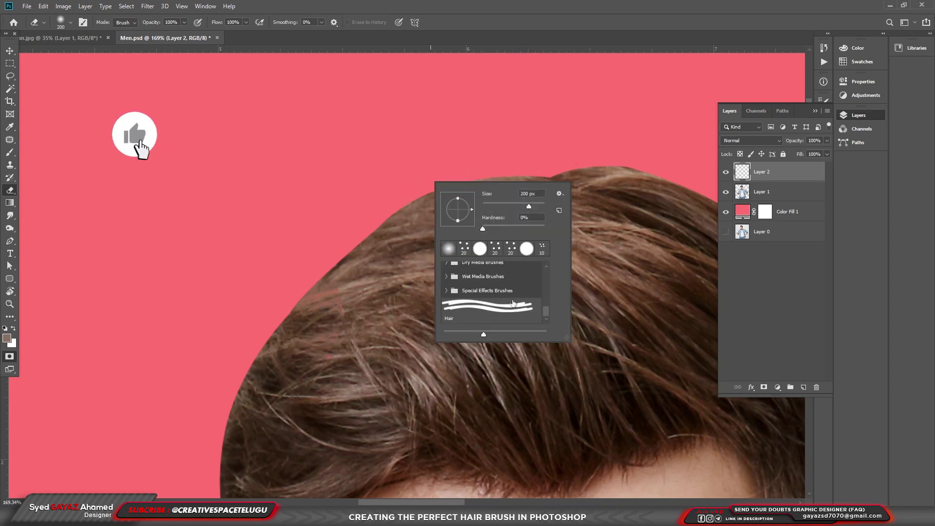
pyautogui.doubleClick(512, 303)
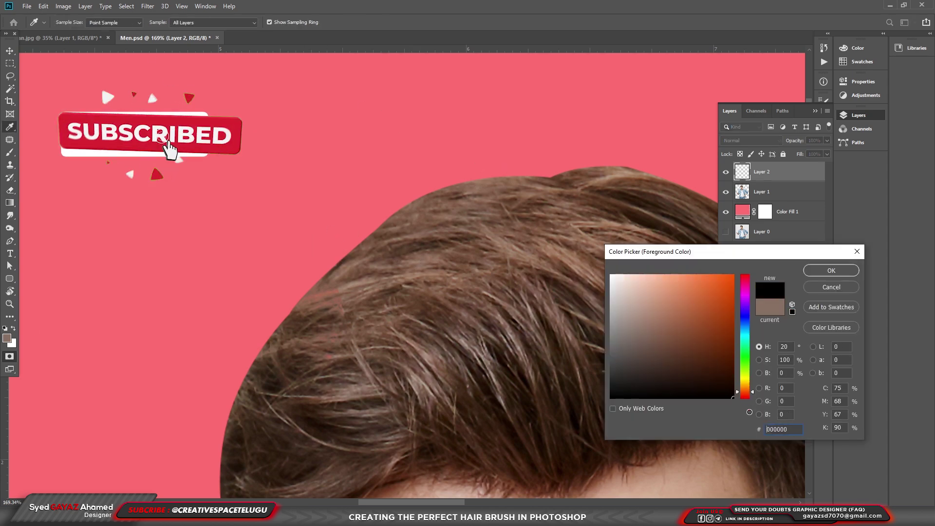
pyautogui.click(831, 270)
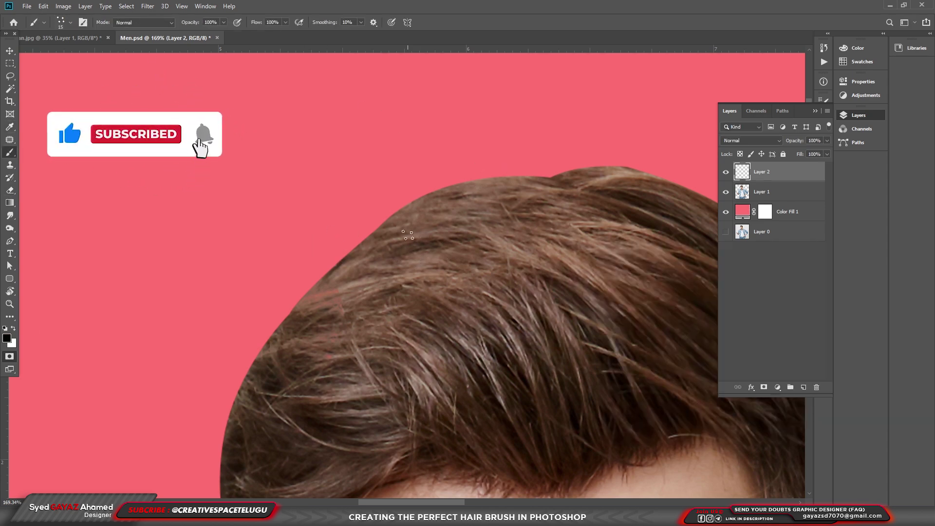
# Step: Size the Hair brush to 25 px and set its spacing to 1%
pyautogui.press(']')
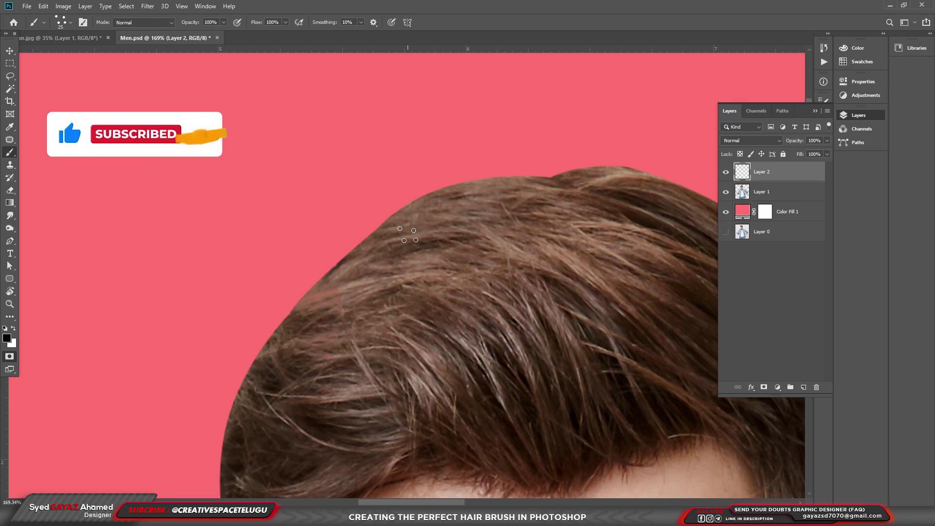
pyautogui.press('F5')
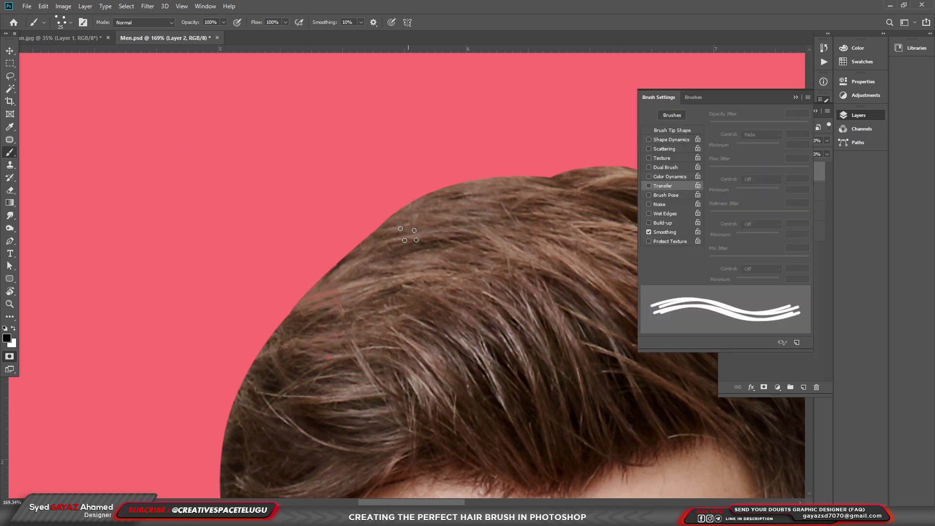
pyautogui.click(669, 141)
pyautogui.click(671, 131)
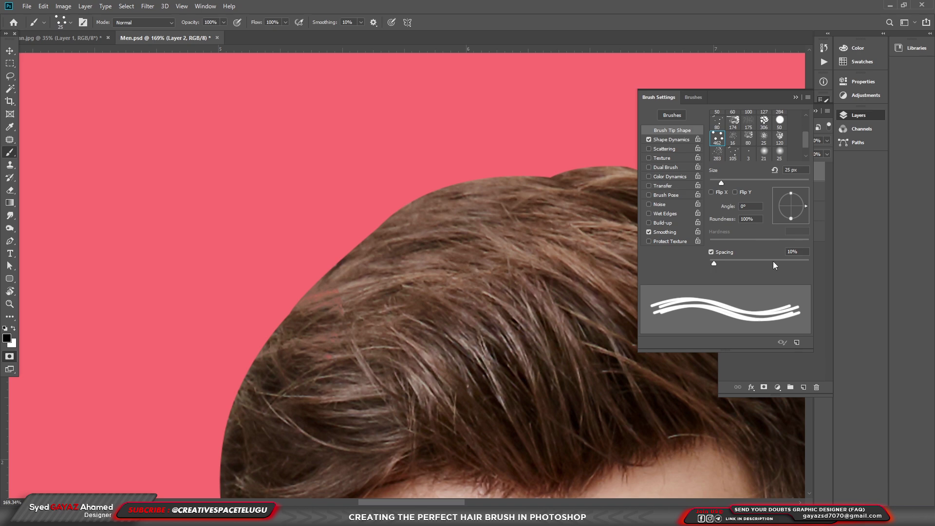
pyautogui.moveTo(716, 262); pyautogui.dragTo(709, 262)
pyautogui.click(662, 141)
# Step: Make the brush's size jitter fade over 100 steps
pyautogui.click(762, 134)
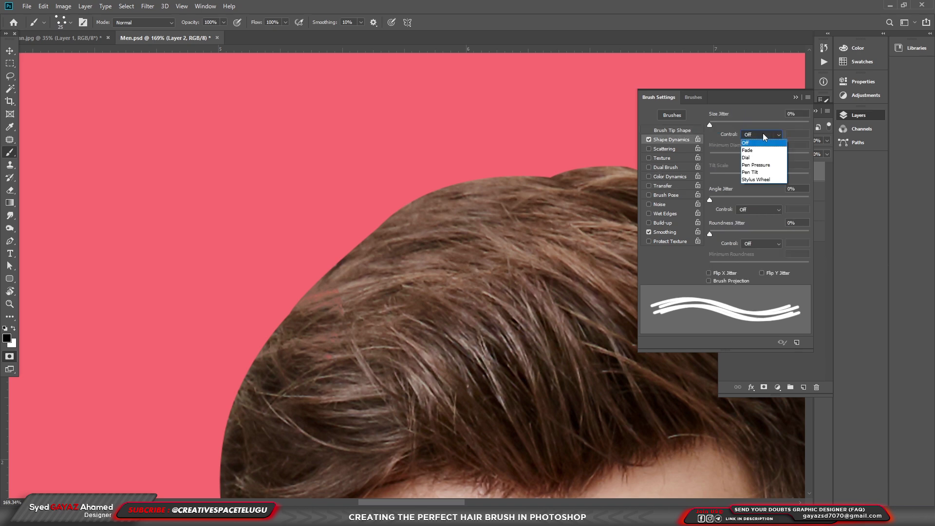
pyautogui.click(758, 151)
pyautogui.write('00')
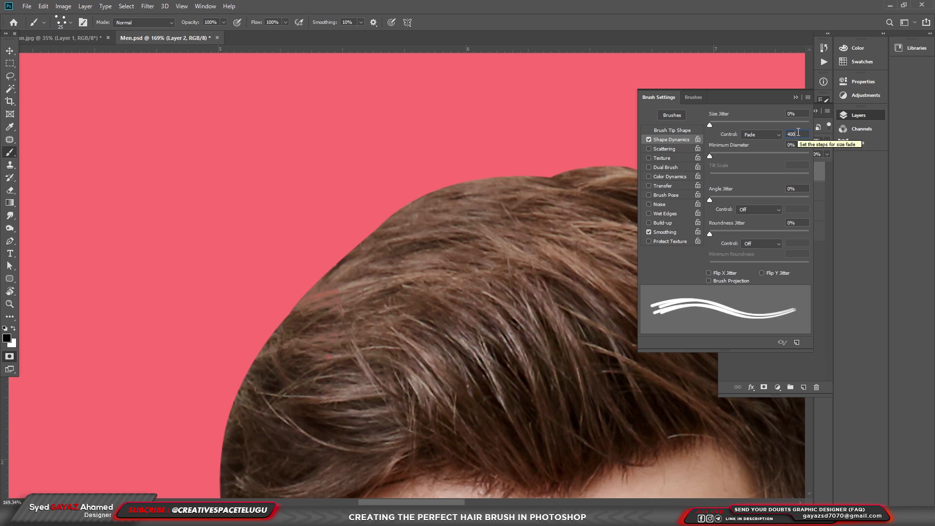
pyautogui.press('BackSpace')
pyautogui.press('BackSpace')
pyautogui.press('BackSpace')
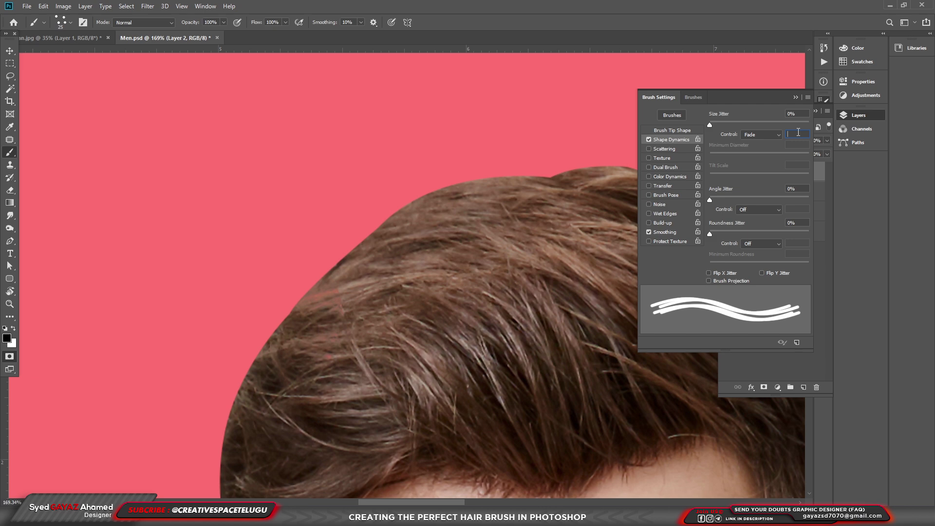
pyautogui.write('100')
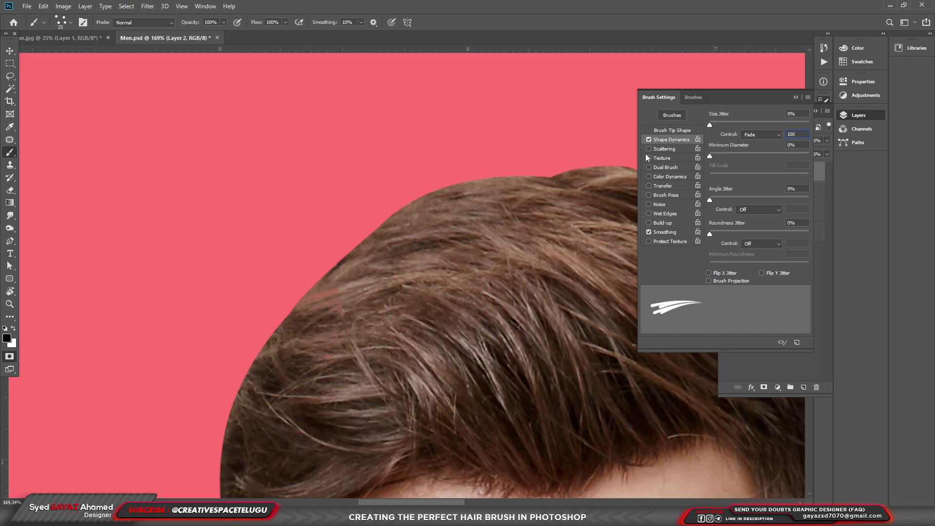
# Step: Turn on Scattering with a 400-step fade, plus Transfer with opacity set to Fade
pyautogui.click(660, 148)
pyautogui.click(779, 135)
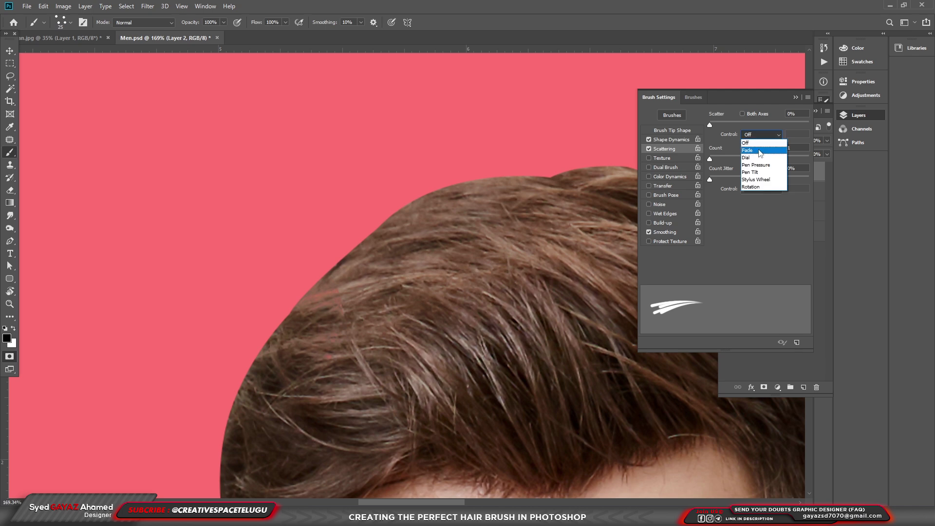
pyautogui.write('4')
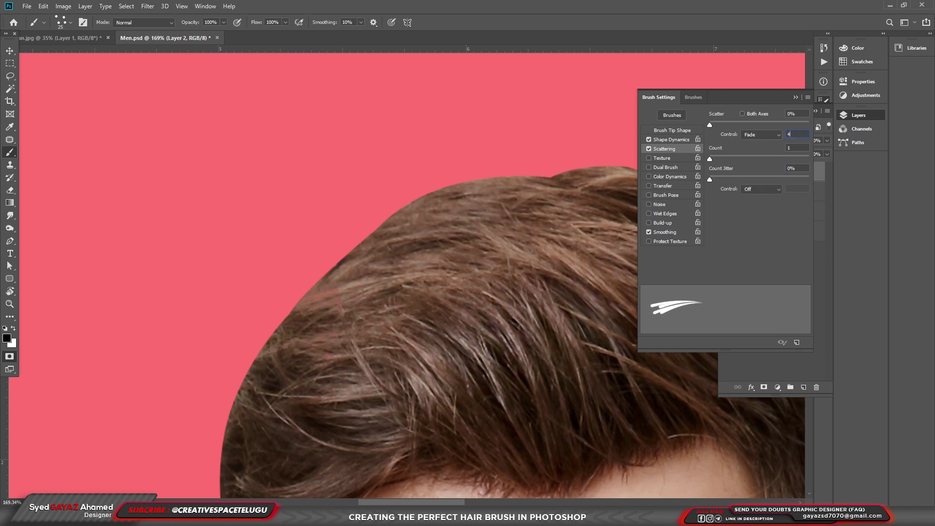
pyautogui.write('00')
pyautogui.click(662, 185)
pyautogui.click(778, 134)
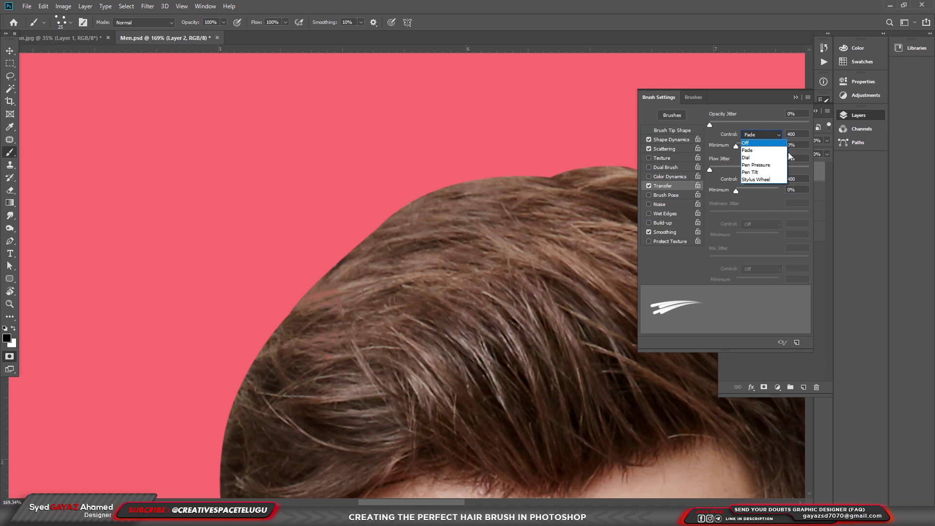
pyautogui.click(759, 150)
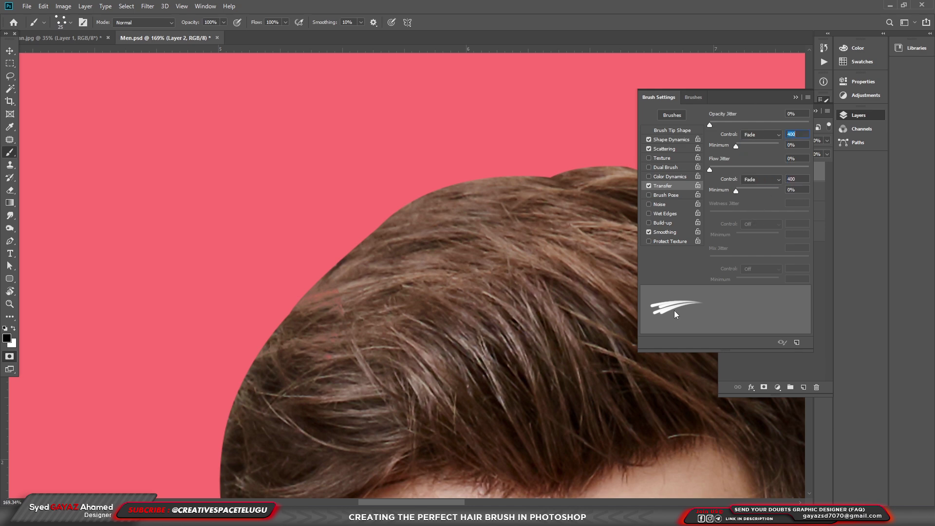
# Step: Shrink the brush to 20 px and zoom in on the man's hair edge, discarding test strokes
pyautogui.click(796, 96)
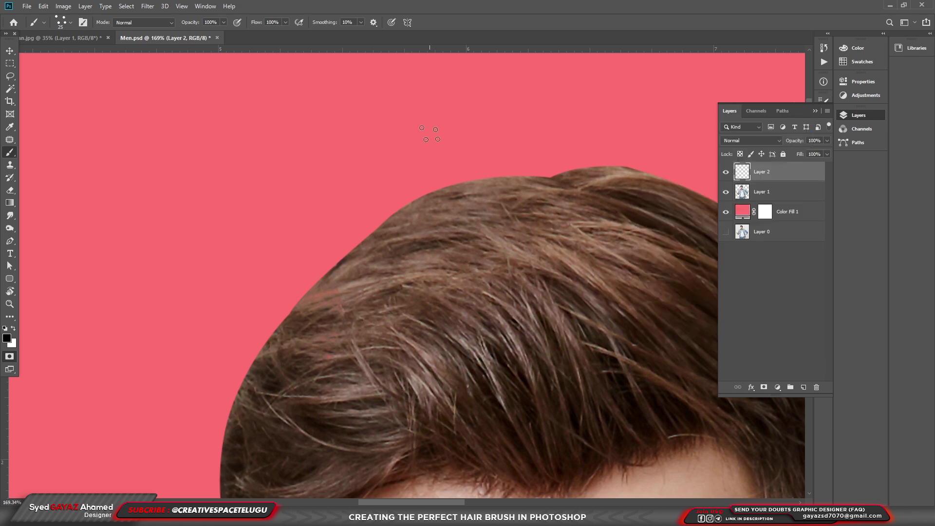
pyautogui.moveTo(440, 125); pyautogui.dragTo(343, 177)
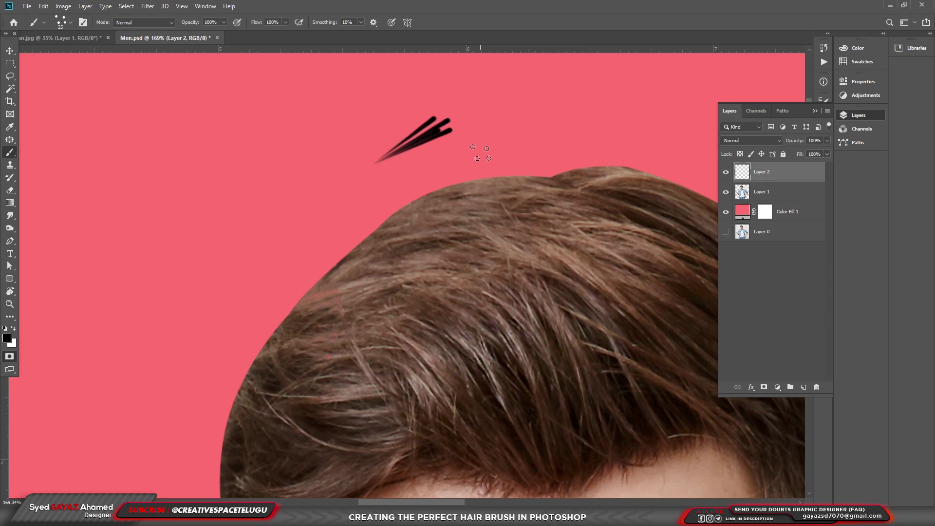
pyautogui.hotkey('ctrl', 'z')
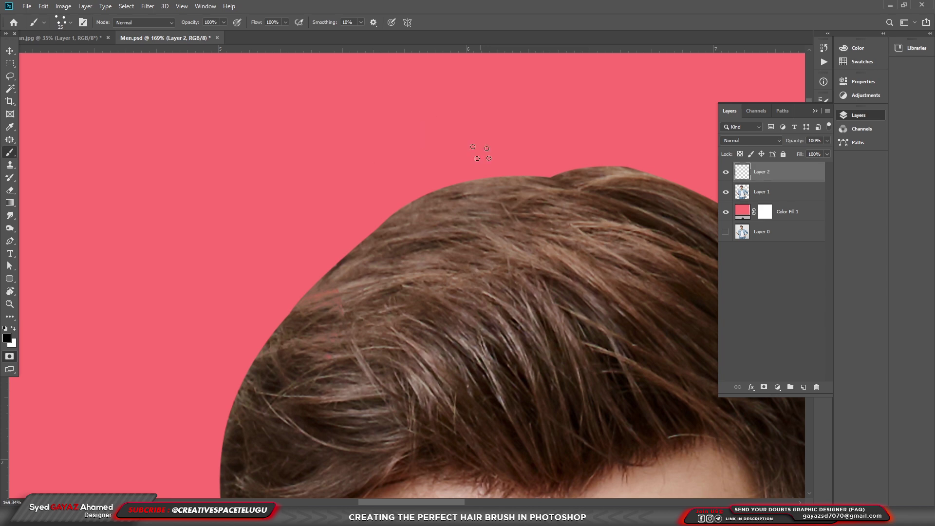
pyautogui.press('[')
pyautogui.scroll(2, 445, 215)
pyautogui.moveTo(453, 181); pyautogui.dragTo(385, 209)
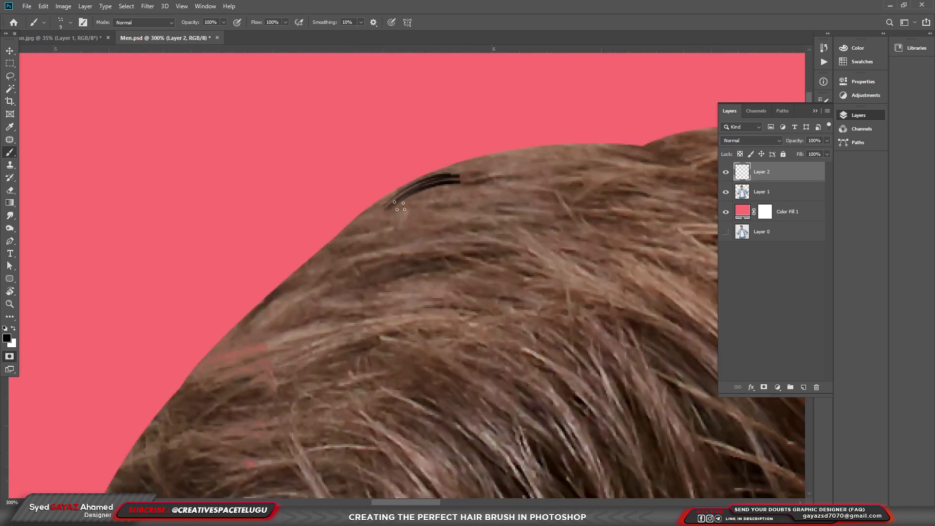
pyautogui.hotkey('ctrl', 'z')
pyautogui.moveTo(718, 243)
pyautogui.mouseDown()
pyautogui.moveTo(227, 171)
pyautogui.moveTo(278, 250)
pyautogui.mouseUp()
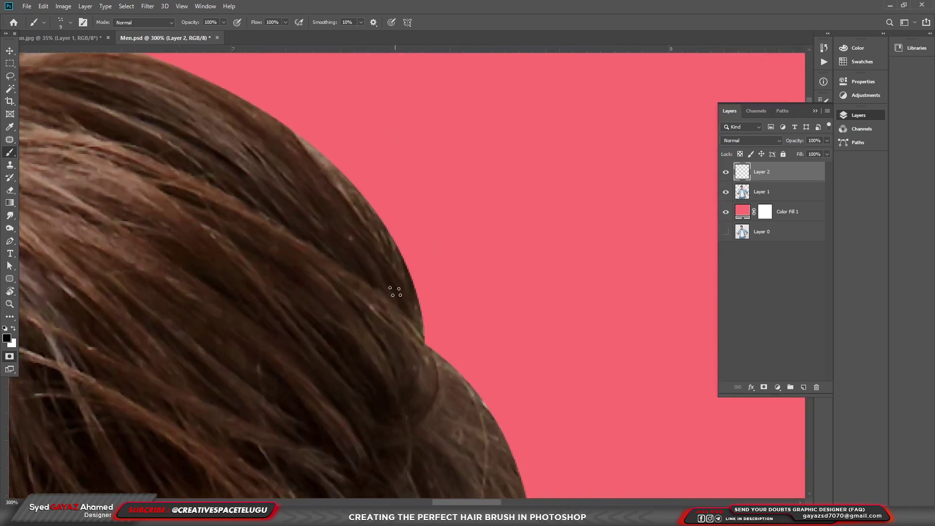
pyautogui.moveTo(400, 294)
pyautogui.mouseDown()
pyautogui.moveTo(380, 211)
pyautogui.moveTo(312, 141)
pyautogui.mouseUp()
# Step: Paint black strands along the upper hair edge and across the top of the hair
pyautogui.moveTo(341, 188); pyautogui.dragTo(258, 85)
pyautogui.moveTo(390, 216); pyautogui.dragTo(511, 312)
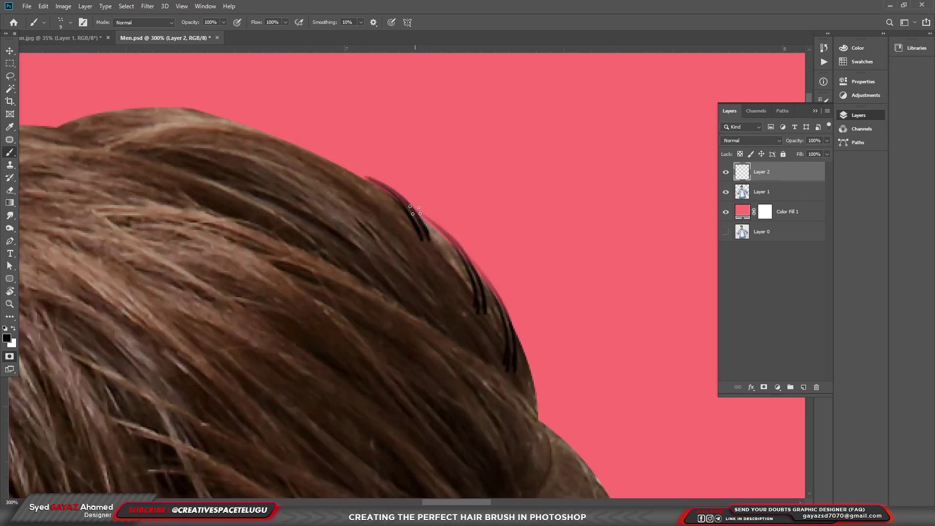
pyautogui.moveTo(449, 271); pyautogui.dragTo(497, 311)
pyautogui.moveTo(436, 220)
pyautogui.mouseDown()
pyautogui.moveTo(354, 220)
pyautogui.moveTo(423, 243)
pyautogui.mouseUp()
pyautogui.moveTo(479, 219); pyautogui.dragTo(509, 277)
pyautogui.moveTo(491, 340); pyautogui.dragTo(448, 262)
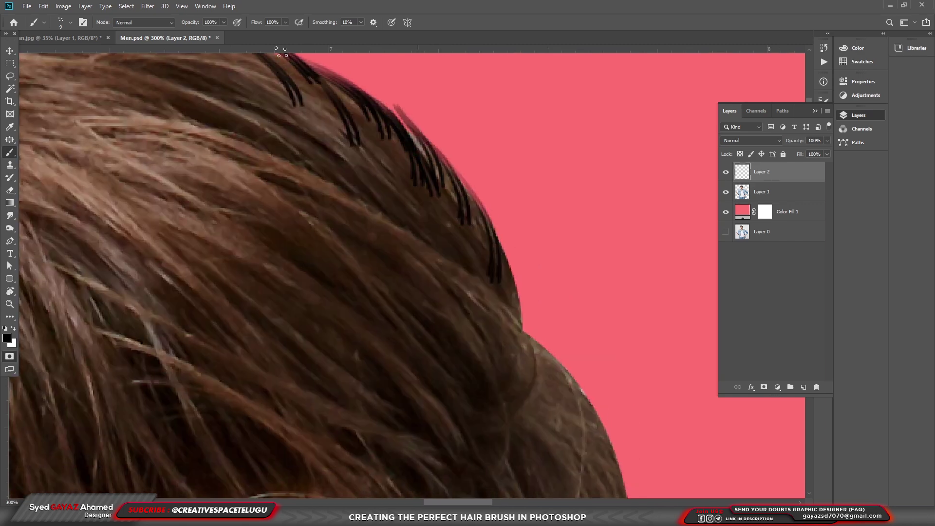
pyautogui.moveTo(496, 240)
pyautogui.mouseDown()
pyautogui.moveTo(448, 262)
pyautogui.moveTo(609, 292)
pyautogui.mouseUp()
pyautogui.moveTo(382, 146); pyautogui.dragTo(292, 129)
pyautogui.moveTo(341, 195); pyautogui.dragTo(404, 210)
pyautogui.moveTo(438, 158)
pyautogui.mouseDown()
pyautogui.moveTo(389, 131)
pyautogui.moveTo(255, 129)
pyautogui.mouseUp()
pyautogui.moveTo(331, 141); pyautogui.dragTo(195, 131)
# Step: Add more strands along the top hair edge, repainting one stroke darker
pyautogui.moveTo(289, 150)
pyautogui.mouseDown()
pyautogui.moveTo(184, 144)
pyautogui.moveTo(414, 187)
pyautogui.mouseUp()
pyautogui.moveTo(518, 160); pyautogui.dragTo(385, 156)
pyautogui.moveTo(519, 180); pyautogui.dragTo(414, 144)
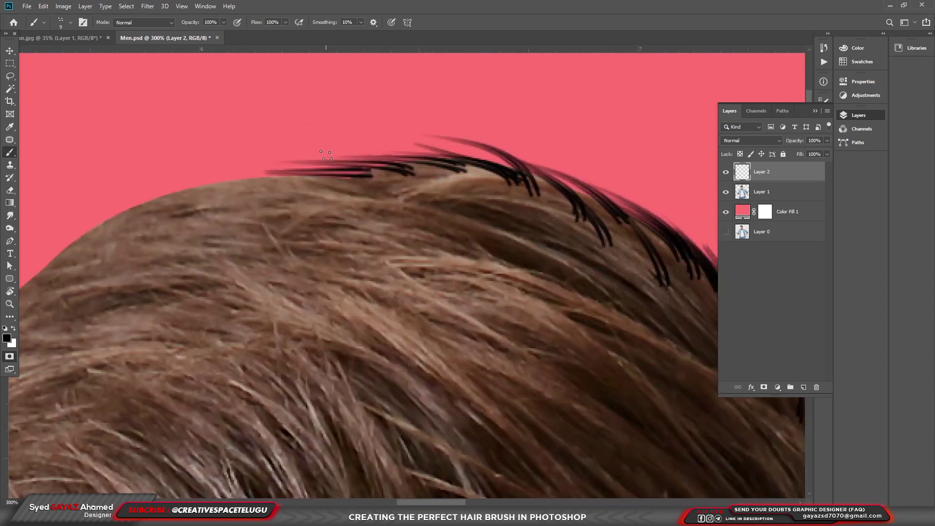
pyautogui.hotkey('ctrl', 'z')
pyautogui.moveTo(528, 187); pyautogui.dragTo(411, 137)
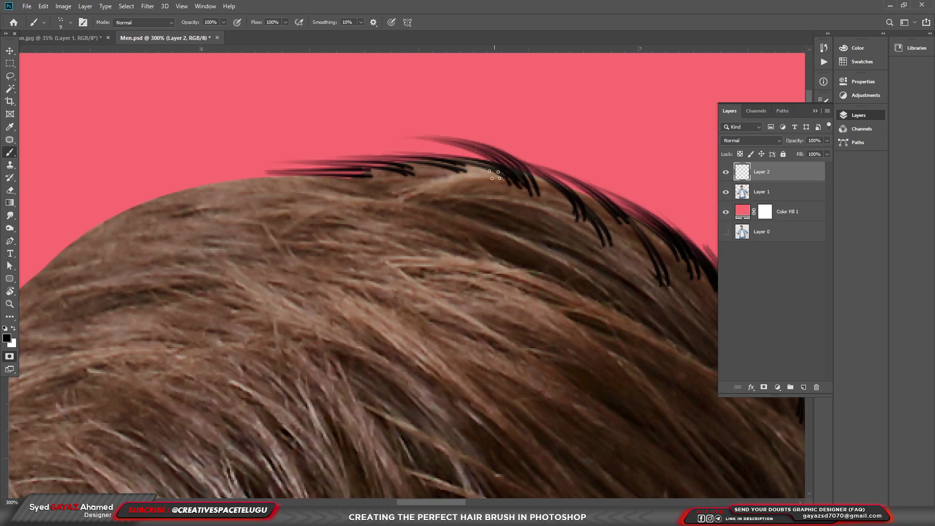
pyautogui.moveTo(495, 174); pyautogui.dragTo(368, 139)
pyautogui.moveTo(445, 164); pyautogui.dragTo(273, 153)
pyautogui.moveTo(649, 417)
pyautogui.mouseDown()
pyautogui.moveTo(358, 294)
pyautogui.moveTo(382, 251)
pyautogui.moveTo(376, 245)
pyautogui.mouseUp()
pyautogui.moveTo(398, 278); pyautogui.dragTo(377, 203)
pyautogui.moveTo(444, 257); pyautogui.dragTo(403, 179)
pyautogui.moveTo(420, 235); pyautogui.dragTo(374, 151)
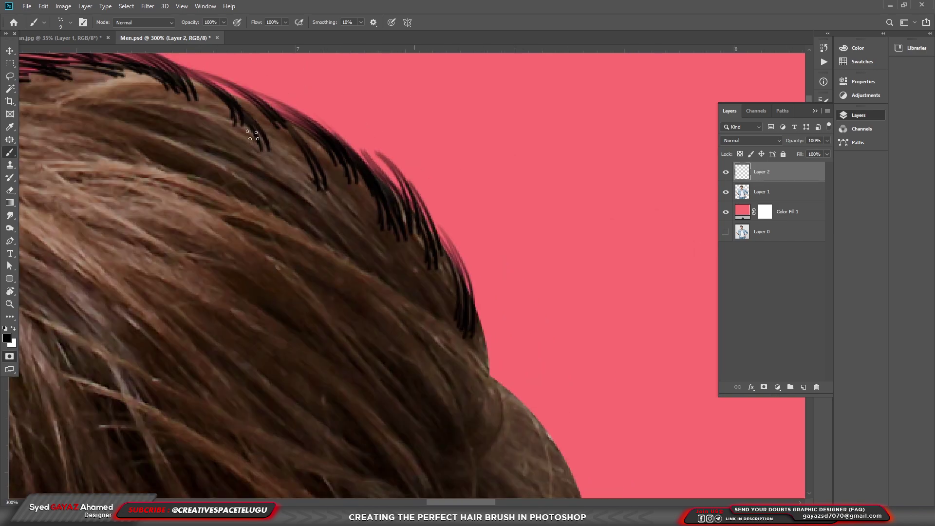
# Step: Paint tapering strands down the right hair edge, redoing one bad stroke
pyautogui.moveTo(472, 265); pyautogui.dragTo(408, 90)
pyautogui.moveTo(427, 214); pyautogui.dragTo(418, 126)
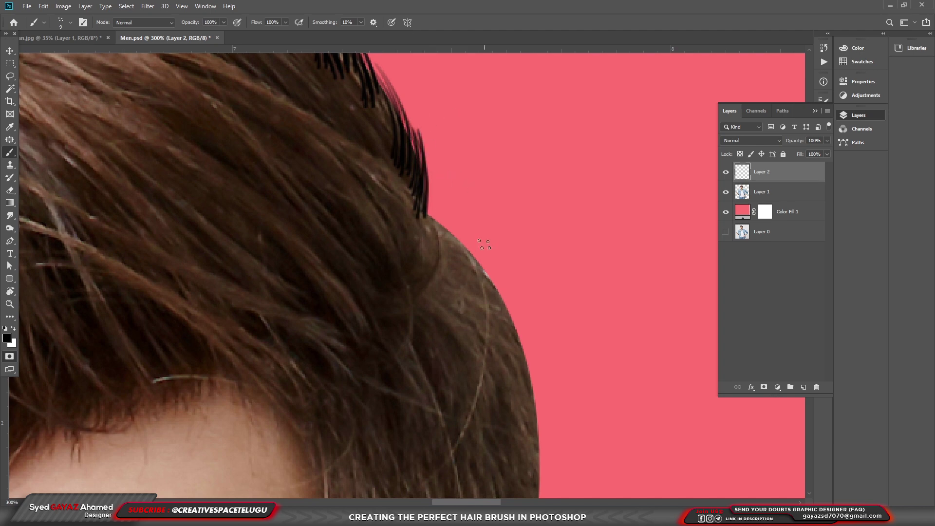
pyautogui.moveTo(406, 216); pyautogui.dragTo(506, 258)
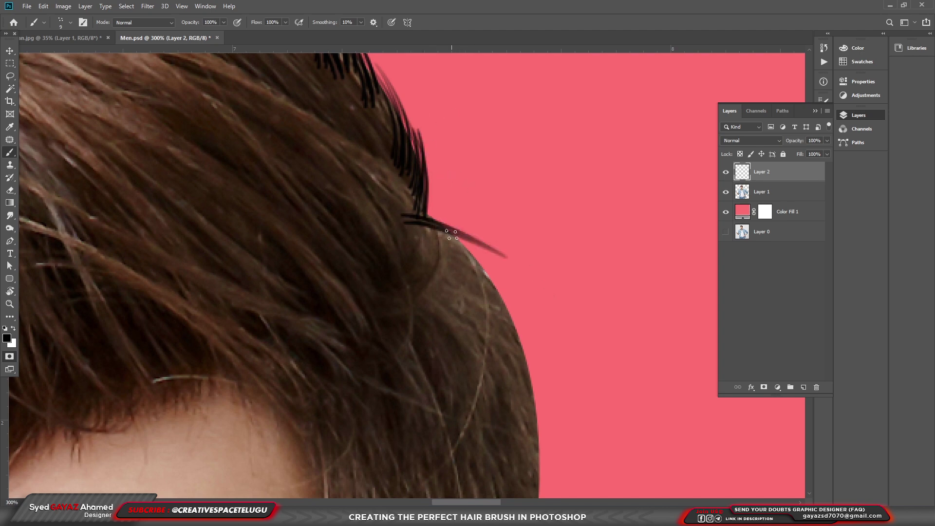
pyautogui.hotkey('ctrl', 'z')
pyautogui.moveTo(421, 216); pyautogui.dragTo(508, 281)
pyautogui.moveTo(428, 236); pyautogui.dragTo(528, 324)
pyautogui.moveTo(414, 197); pyautogui.dragTo(510, 293)
pyautogui.moveTo(472, 274); pyautogui.dragTo(558, 373)
pyautogui.moveTo(481, 291); pyautogui.dragTo(543, 380)
# Step: Extend the strands down the right edge toward the ear, then zoom back out
pyautogui.moveTo(507, 315); pyautogui.dragTo(557, 369)
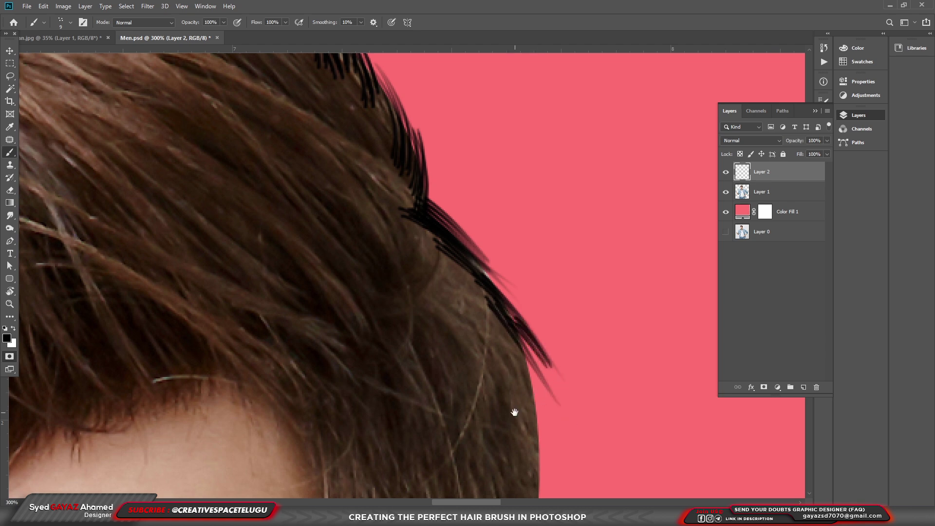
pyautogui.moveTo(515, 410); pyautogui.dragTo(503, 325)
pyautogui.moveTo(492, 249); pyautogui.dragTo(550, 363)
pyautogui.moveTo(506, 286); pyautogui.dragTo(555, 407)
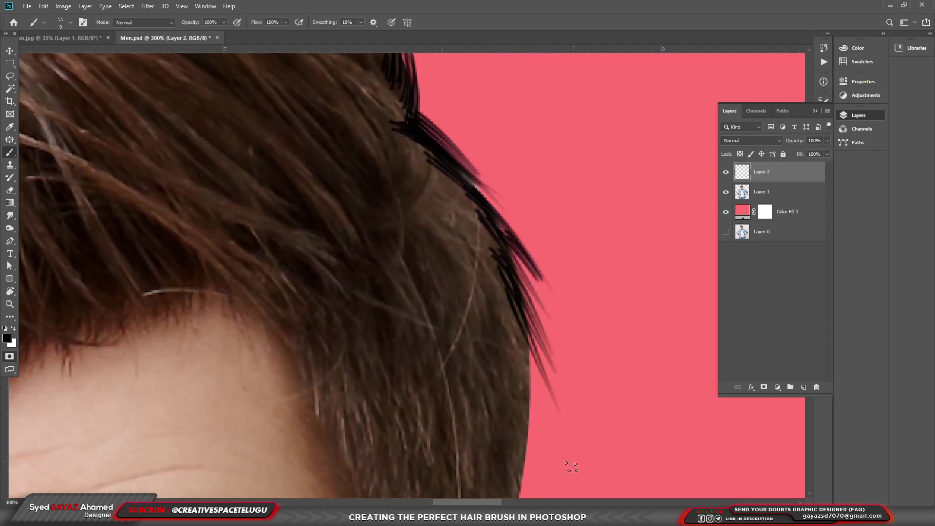
pyautogui.moveTo(507, 311)
pyautogui.mouseDown()
pyautogui.moveTo(532, 200)
pyautogui.moveTo(560, 319)
pyautogui.mouseUp()
pyautogui.moveTo(545, 248); pyautogui.dragTo(560, 338)
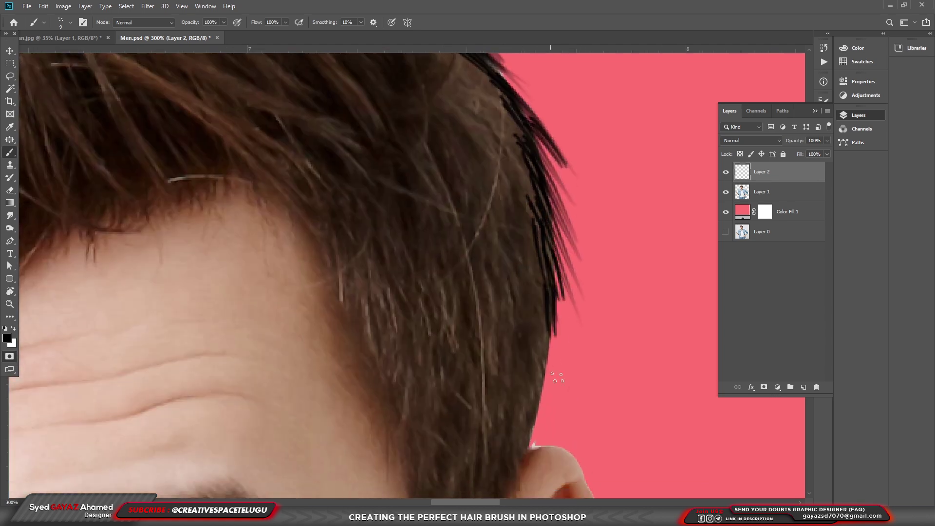
pyautogui.moveTo(504, 268); pyautogui.dragTo(555, 387)
pyautogui.moveTo(525, 331); pyautogui.dragTo(557, 465)
pyautogui.moveTo(481, 370); pyautogui.dragTo(481, 373)
pyautogui.scroll(-3, 481, 373)
pyautogui.scroll(-3, 481, 373)
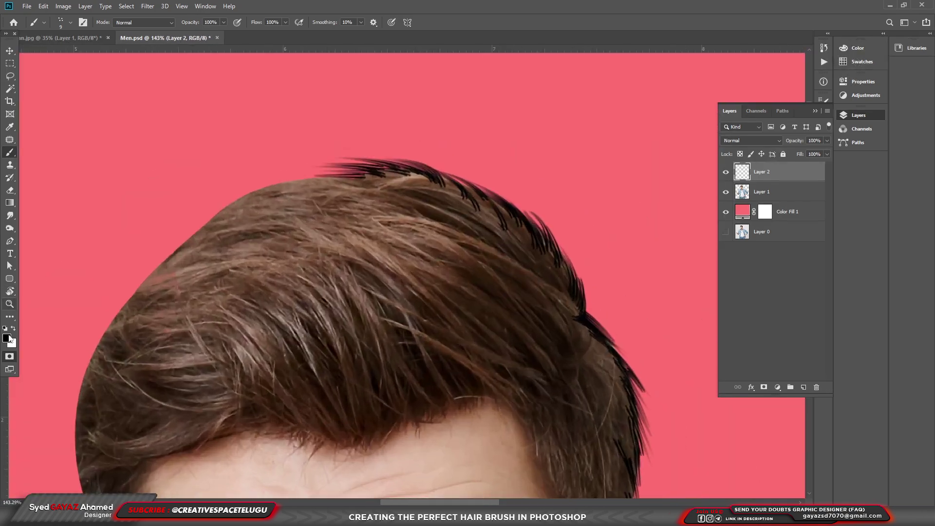
# Step: Sample the man's dark brown hair colour #402b1a as the painting colour
pyautogui.click(7, 338)
pyautogui.click(512, 222)
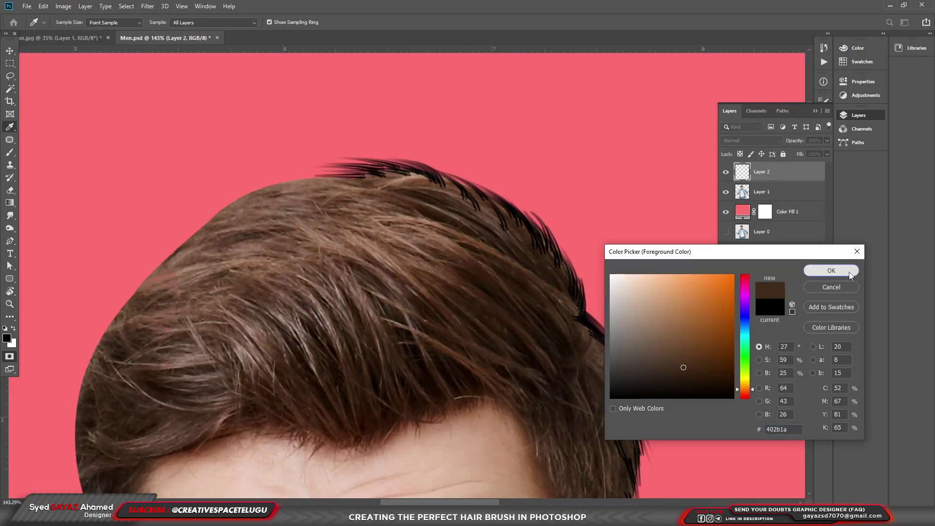
pyautogui.click(831, 270)
pyautogui.scroll(-2, 549, 318)
pyautogui.scroll(-1, 549, 318)
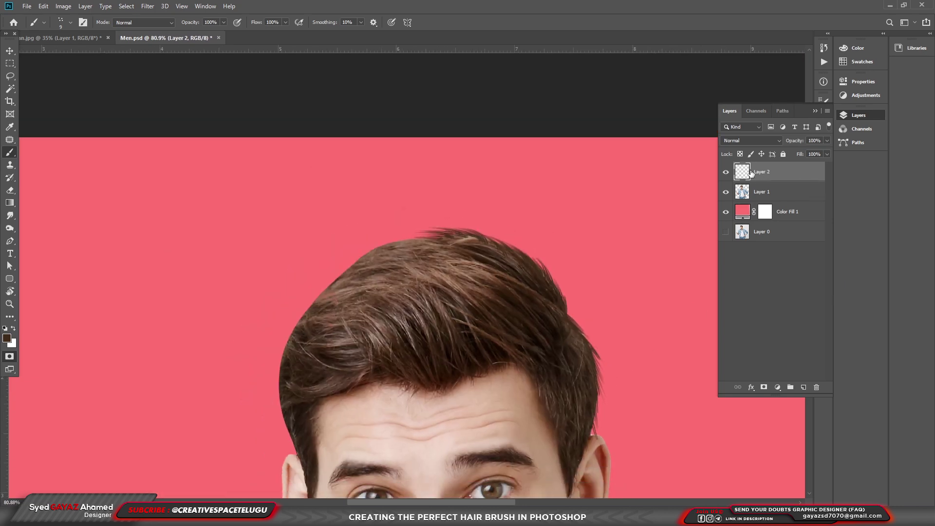
# Step: Toggle Layer 2's visibility to compare the existing painted strands
pyautogui.click(726, 172)
pyautogui.click(725, 173)
pyautogui.click(726, 173)
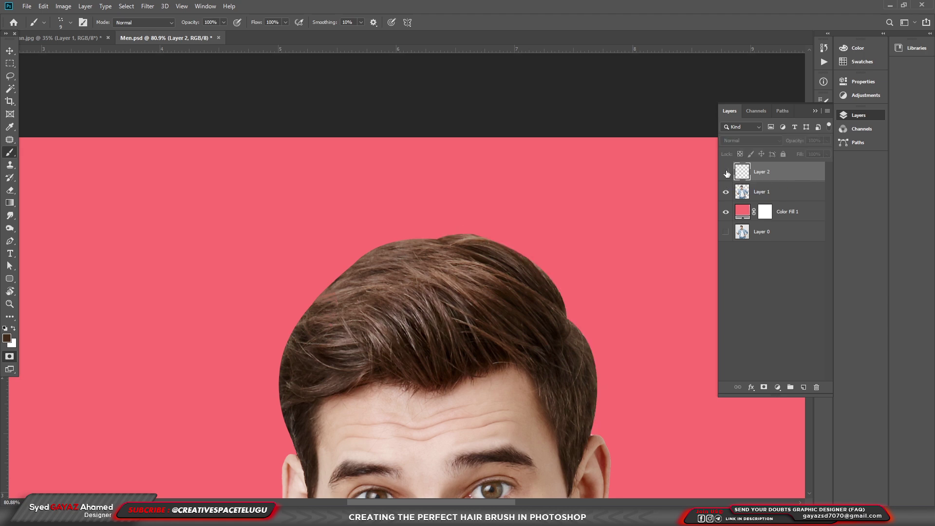
pyautogui.click(726, 172)
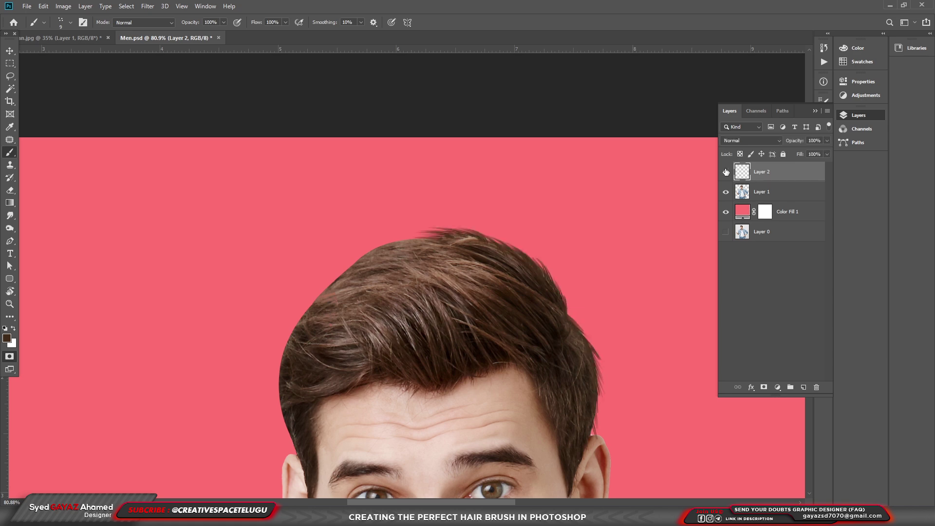
pyautogui.scroll(3, 319, 432)
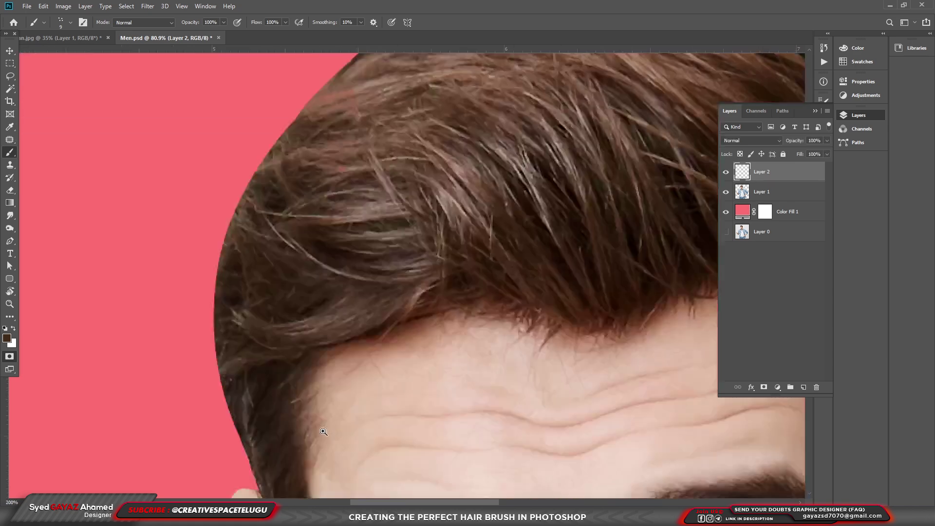
pyautogui.scroll(-5, 318, 432)
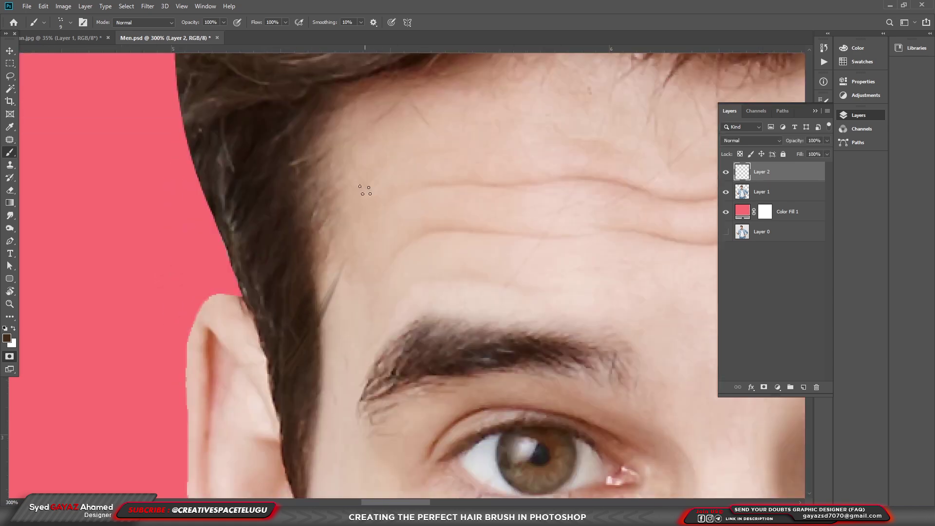
# Step: Paint dark brown strands along the man's temple hairline, undoing two strokes
pyautogui.moveTo(314, 357); pyautogui.dragTo(354, 271)
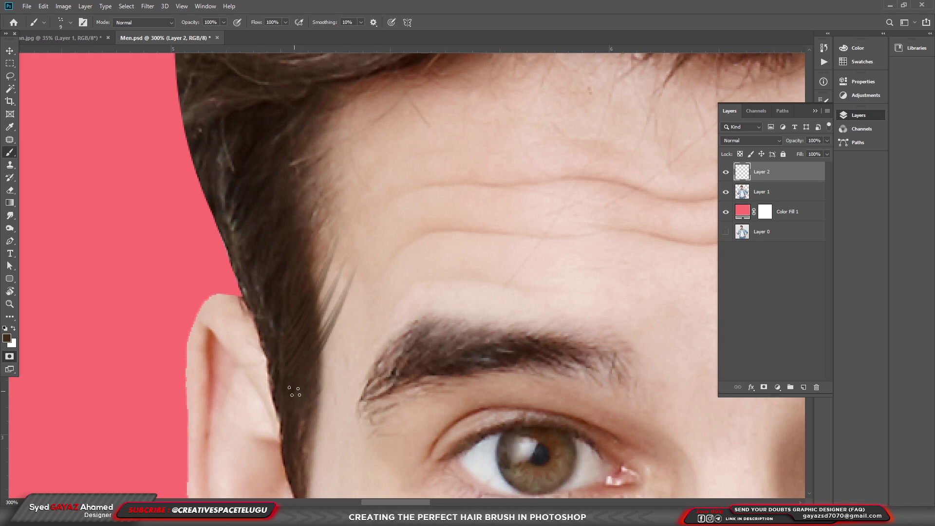
pyautogui.moveTo(317, 352); pyautogui.dragTo(350, 284)
pyautogui.moveTo(313, 341); pyautogui.dragTo(367, 244)
pyautogui.hotkey('ctrl', 'z')
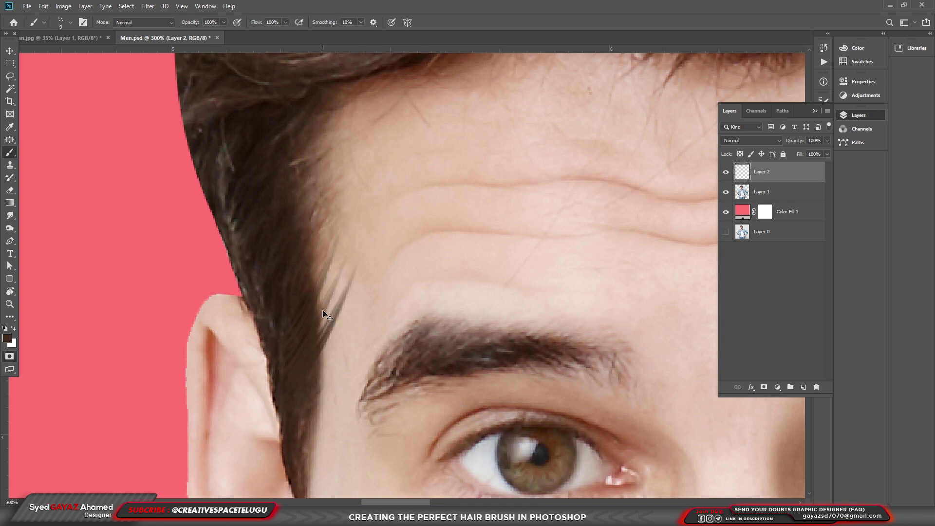
pyautogui.moveTo(315, 334); pyautogui.dragTo(354, 263)
pyautogui.hotkey('ctrl', 'z')
# Step: Add lighter and denser strands at the upper and lower temple, redoing one attempt
pyautogui.moveTo(316, 336); pyautogui.dragTo(352, 277)
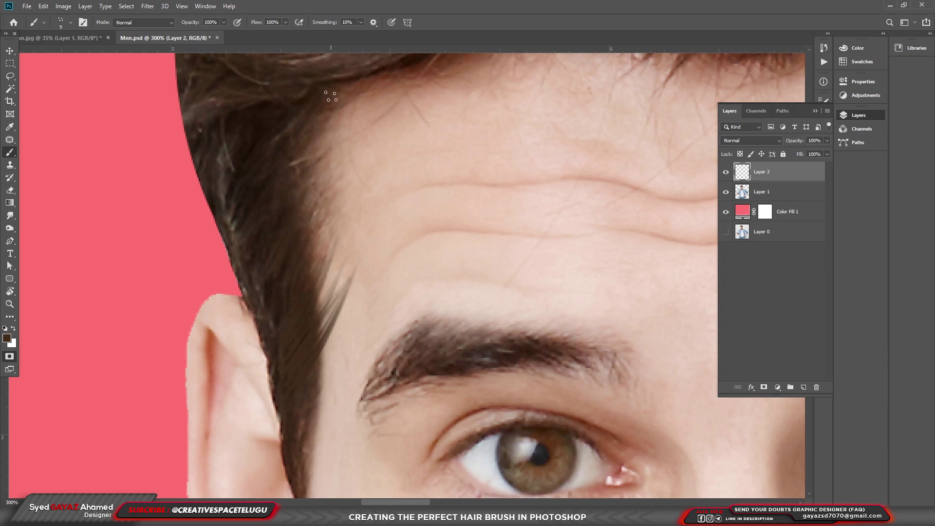
pyautogui.moveTo(312, 251); pyautogui.dragTo(327, 206)
pyautogui.moveTo(314, 387); pyautogui.dragTo(349, 333)
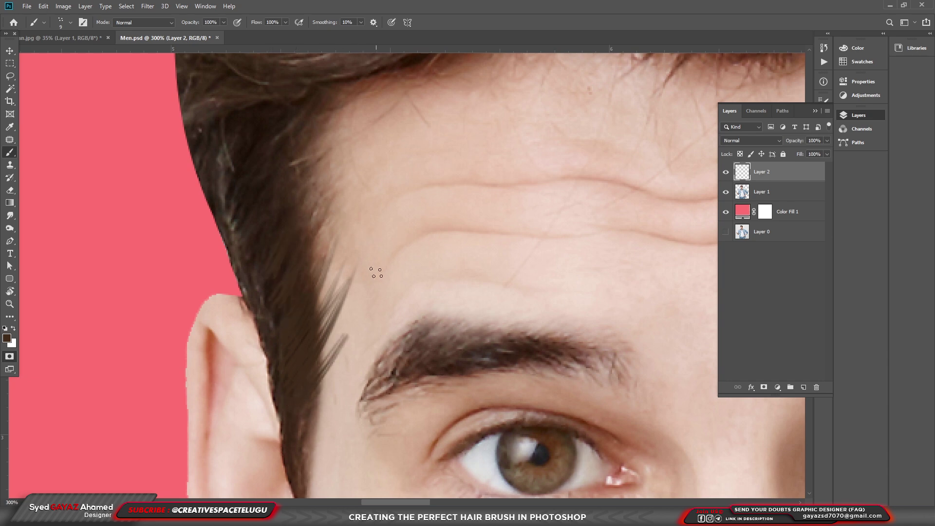
pyautogui.hotkey('ctrl', 'z')
pyautogui.moveTo(303, 396); pyautogui.dragTo(308, 348)
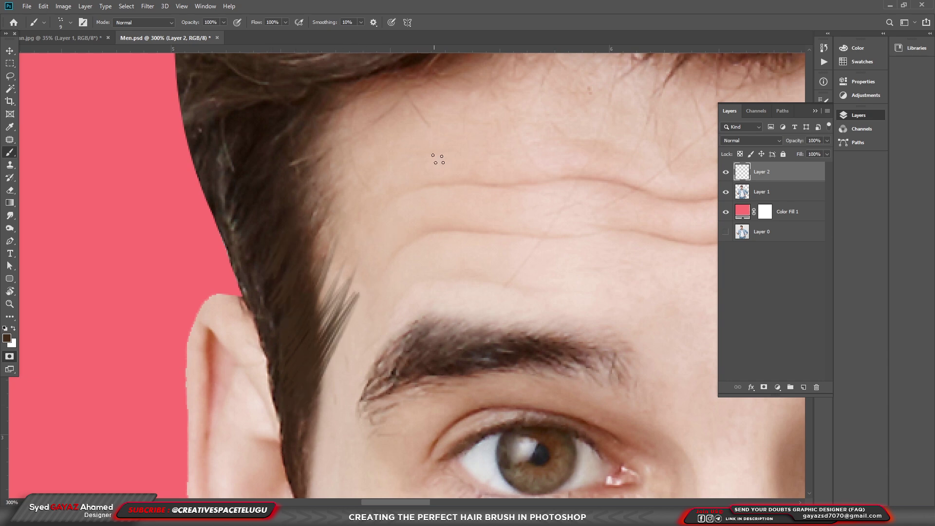
pyautogui.scroll(-5, 463, 160)
pyautogui.scroll(-2, 448, 146)
pyautogui.scroll(-2, 468, 244)
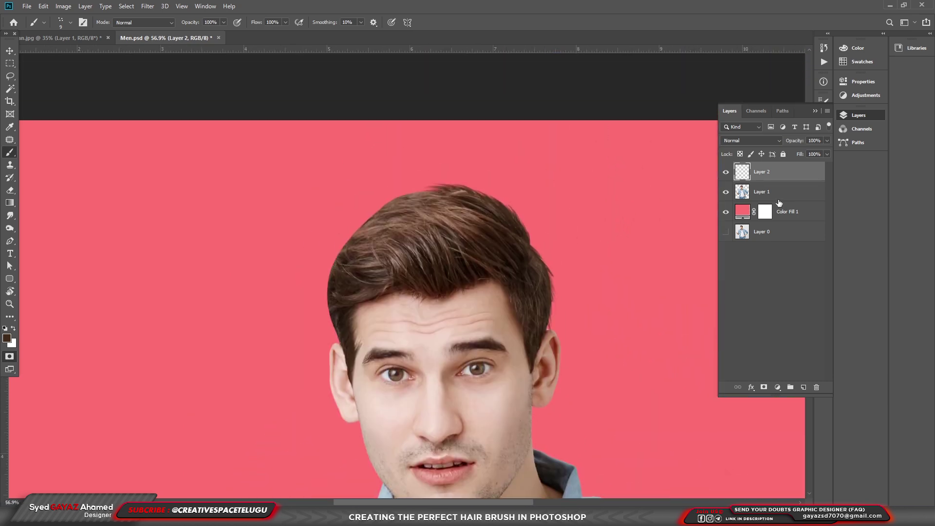
# Step: Hide Layer 2, move it below Layer 0, exit Quick Mask, and add Layer 3
pyautogui.click(725, 172)
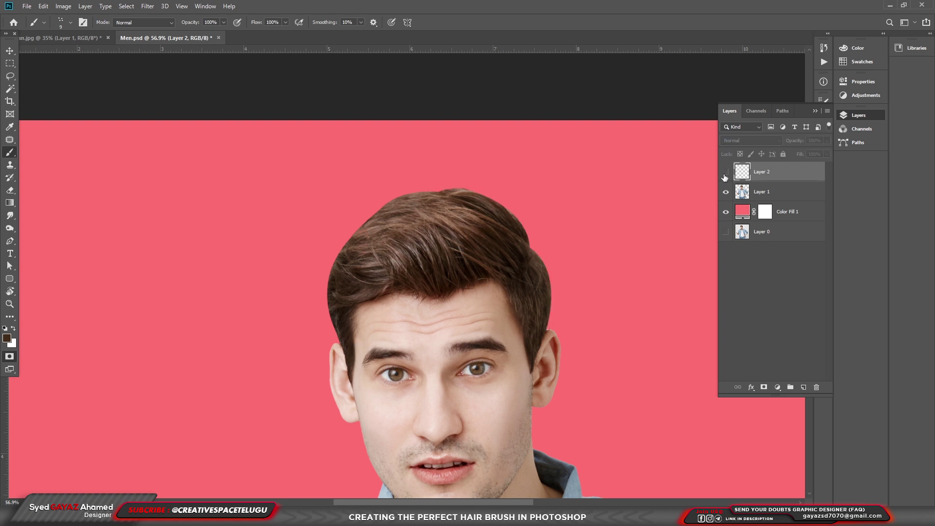
pyautogui.moveTo(774, 174); pyautogui.dragTo(767, 241)
pyautogui.hotkey('alt', '.')
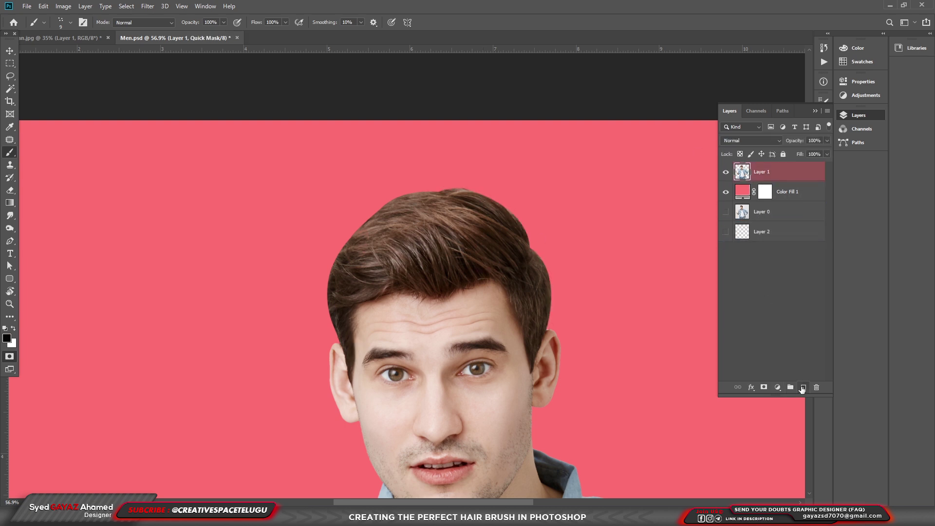
pyautogui.press('q')
pyautogui.click(803, 387)
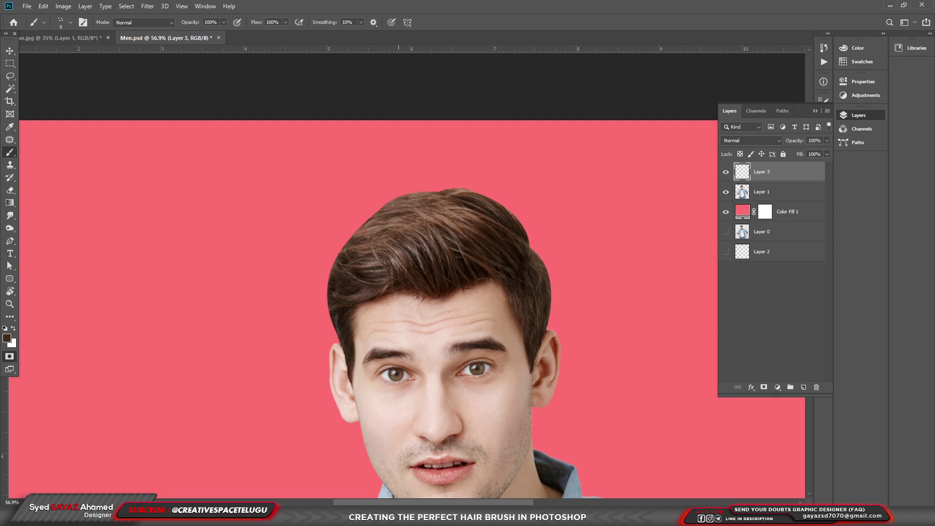
# Step: Switch to the Smudge tool, review Scattering and Shape Dynamics, and set brush size 70
pyautogui.scroll(2, 404, 219)
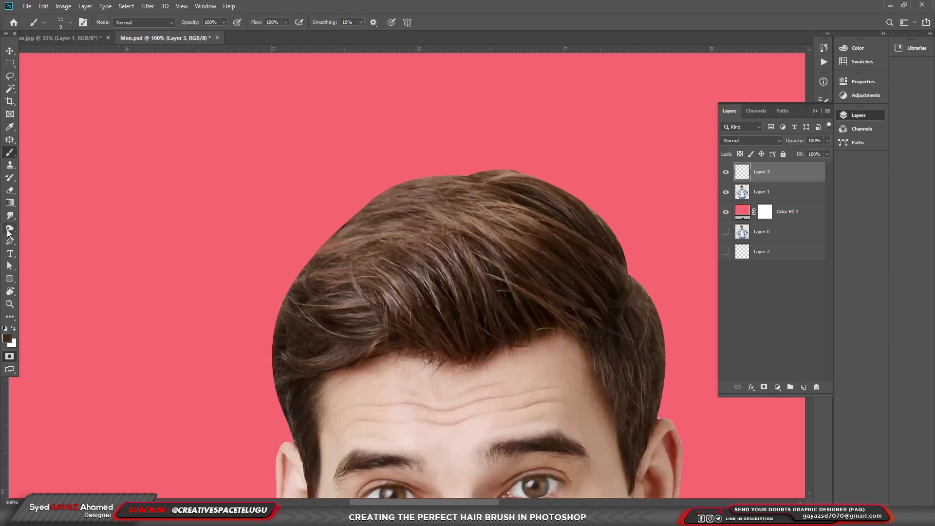
pyautogui.rightClick(9, 216)
pyautogui.click(37, 230)
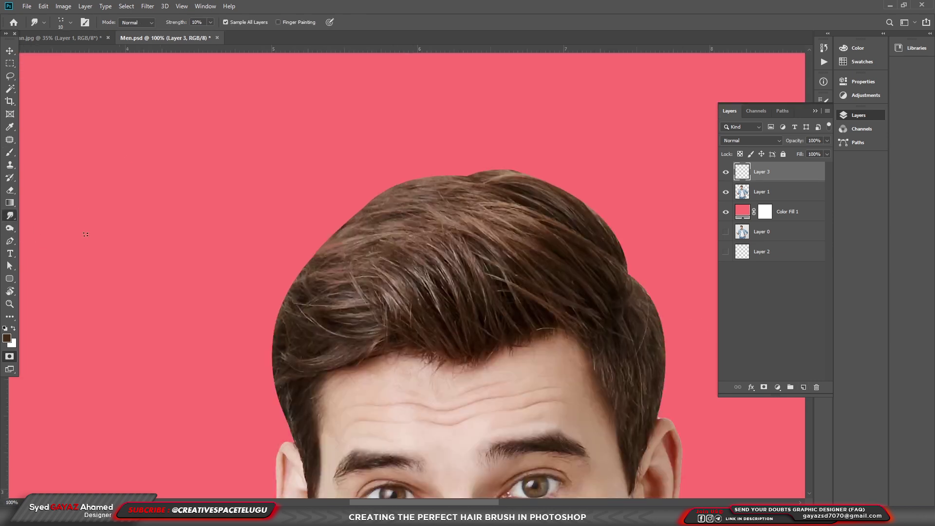
pyautogui.press(']')
pyautogui.press(']')
pyautogui.press(']')
pyautogui.press('F5')
pyautogui.click(664, 148)
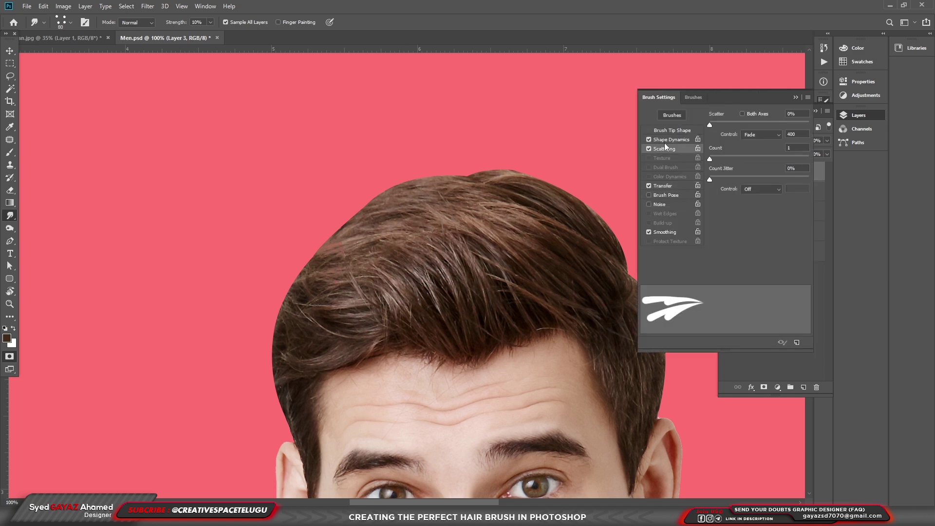
pyautogui.click(665, 141)
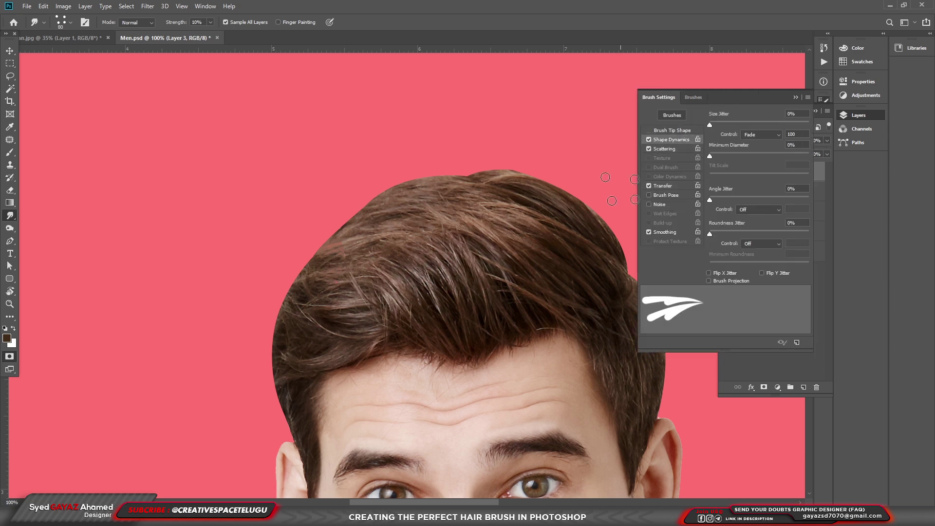
pyautogui.click(795, 97)
pyautogui.press('[')
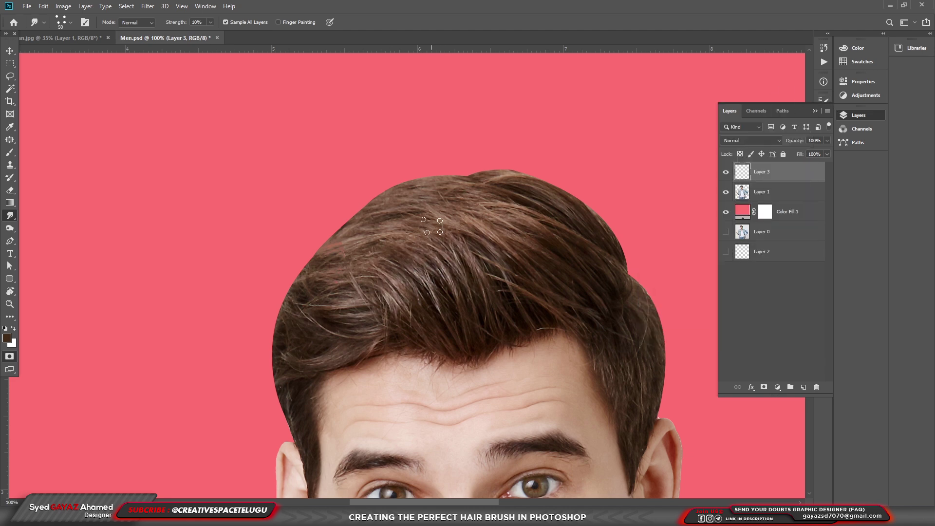
pyautogui.scroll(3, 323, 417)
# Step: Shrink the smudge brush to 7, raise strength to 100%, and toggle Sample All Layers
pyautogui.moveTo(323, 417); pyautogui.dragTo(309, 202)
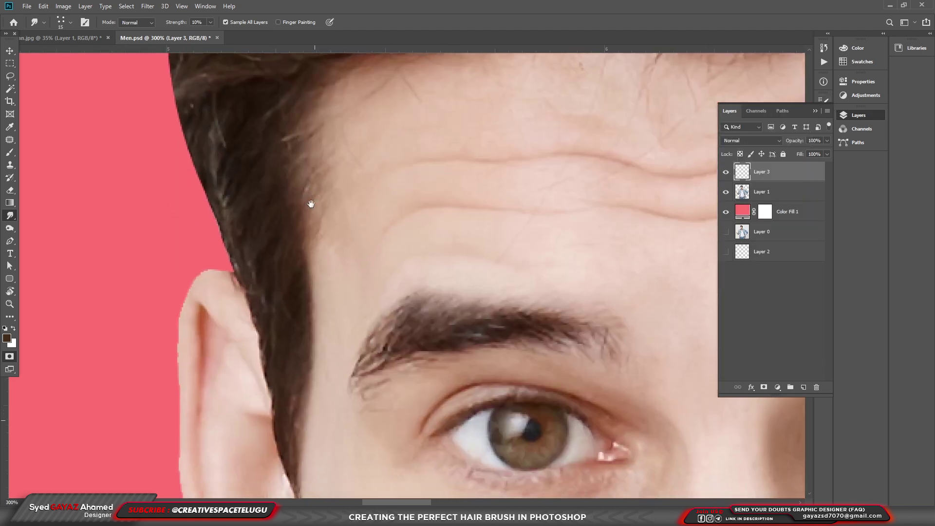
pyautogui.press('[')
pyautogui.press('[')
pyautogui.press('[')
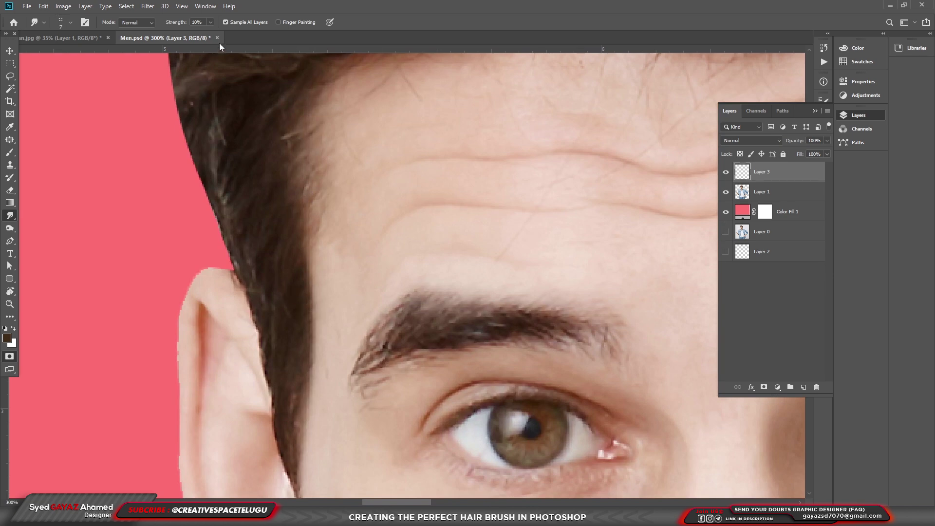
pyautogui.click(210, 24)
pyautogui.click(210, 23)
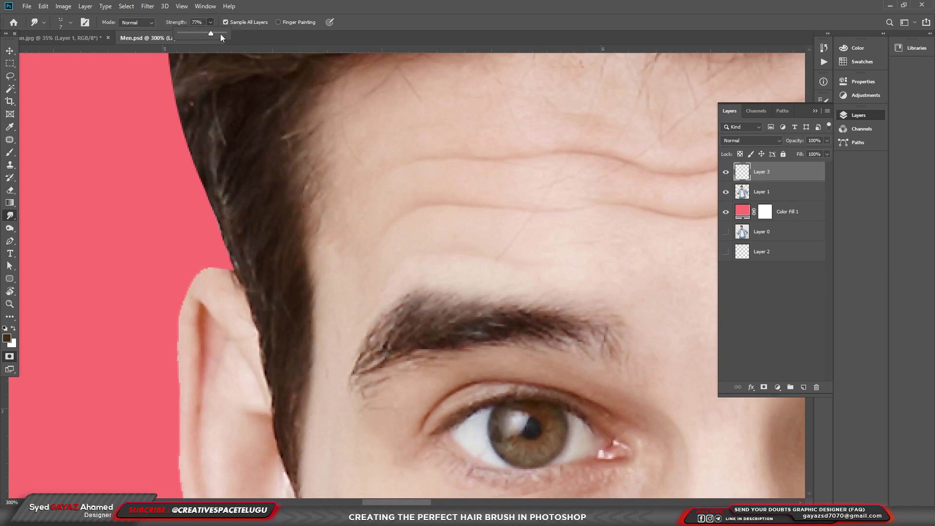
pyautogui.click(243, 23)
# Step: Smudge temple hair wisps upward into the forehead skin
pyautogui.moveTo(285, 312); pyautogui.dragTo(353, 147)
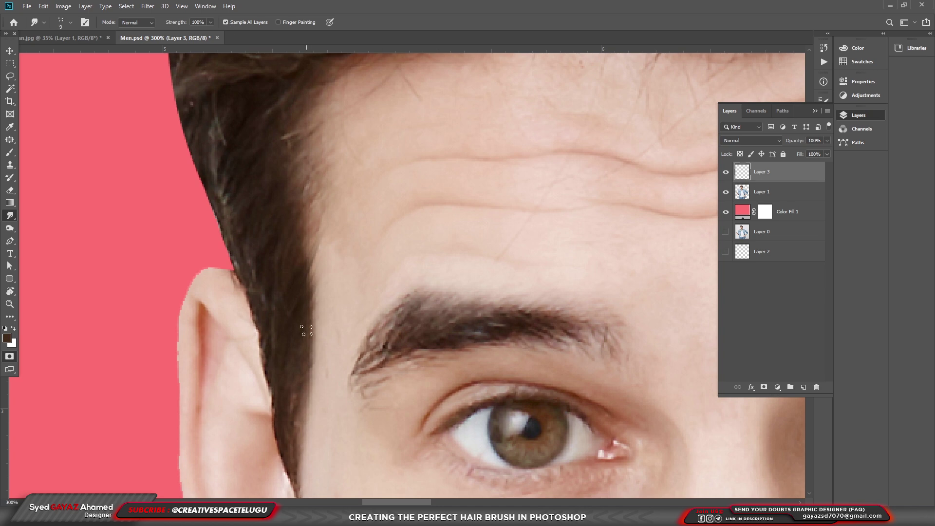
pyautogui.press('[')
pyautogui.press('[')
pyautogui.moveTo(298, 368); pyautogui.dragTo(334, 265)
pyautogui.moveTo(313, 329)
pyautogui.mouseDown()
pyautogui.moveTo(339, 258)
pyautogui.moveTo(322, 236)
pyautogui.mouseUp()
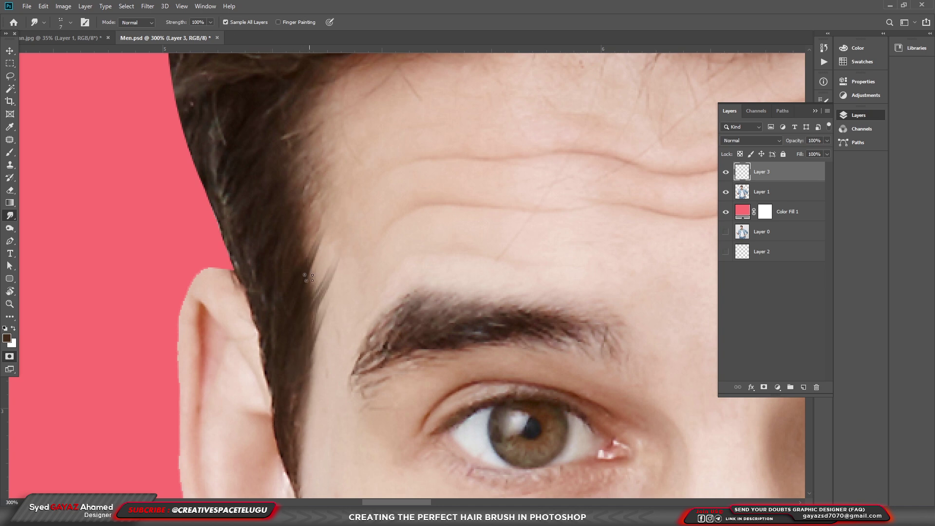
pyautogui.scroll(3, 324, 232)
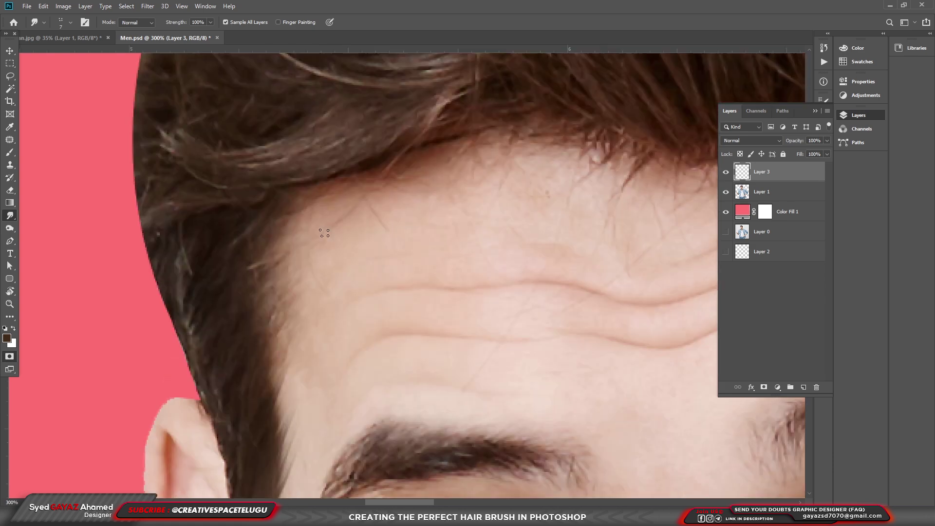
pyautogui.scroll(4, 250, 221)
pyautogui.hscroll(5, 250, 221)
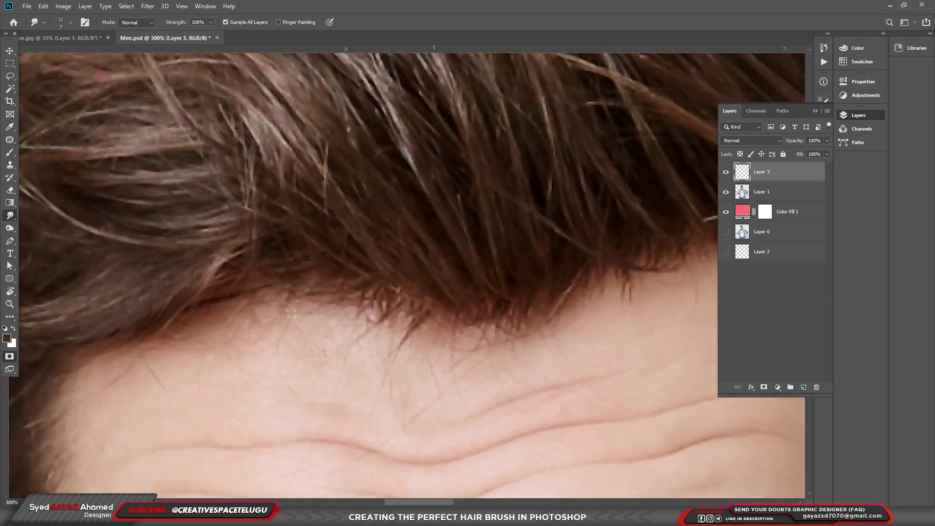
pyautogui.moveTo(402, 322); pyautogui.dragTo(418, 299)
# Step: Rotate the view and pull hair strands from the side edge into the pink background
pyautogui.moveTo(497, 315); pyautogui.dragTo(229, 207)
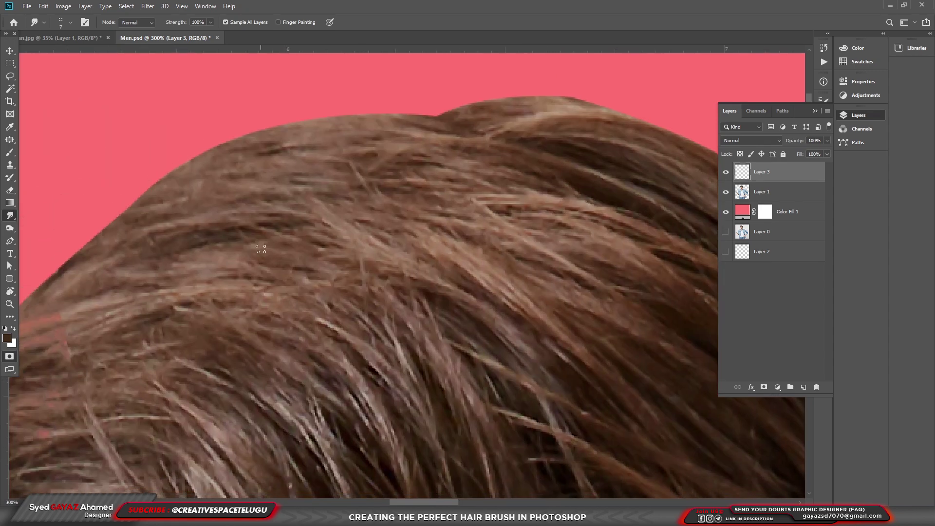
pyautogui.press('r')
pyautogui.moveTo(355, 221); pyautogui.dragTo(261, 279)
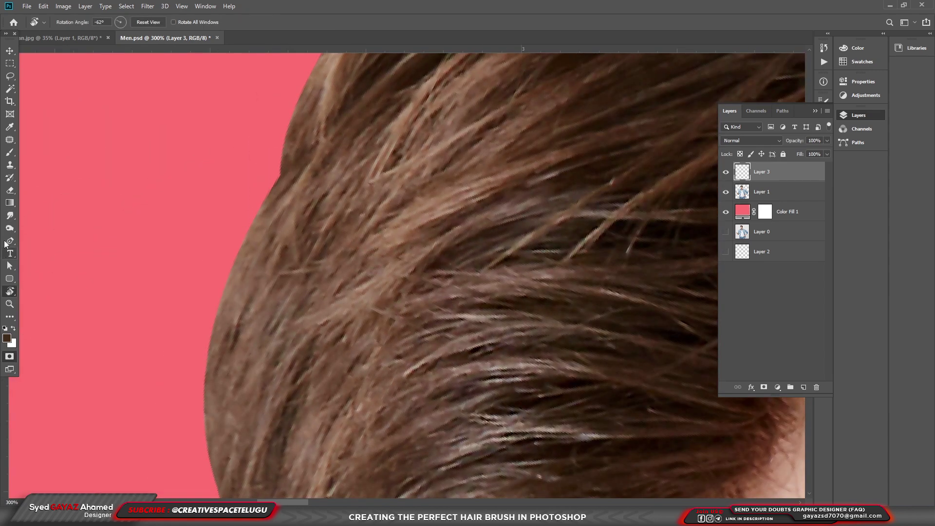
pyautogui.click(10, 215)
pyautogui.moveTo(303, 179)
pyautogui.mouseDown()
pyautogui.moveTo(275, 192)
pyautogui.moveTo(246, 227)
pyautogui.moveTo(205, 303)
pyautogui.mouseUp()
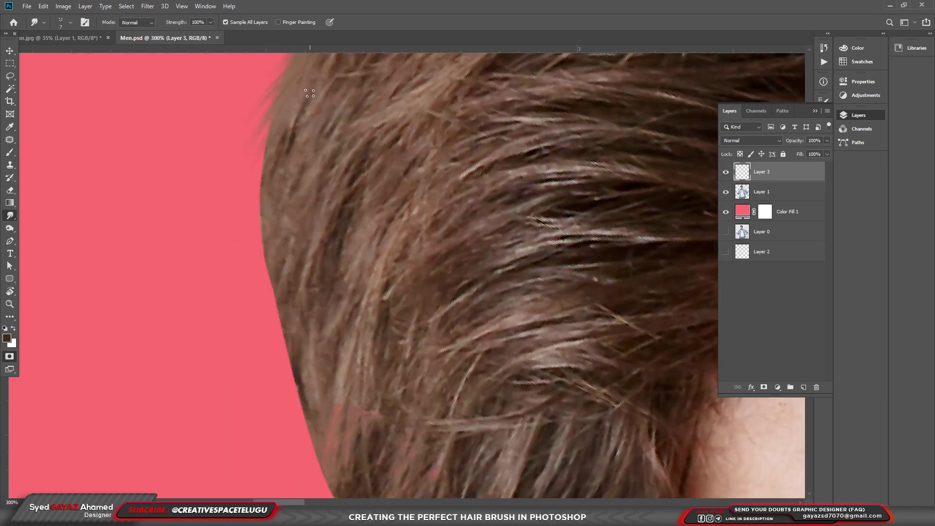
pyautogui.moveTo(294, 117)
pyautogui.mouseDown()
pyautogui.moveTo(248, 210)
pyautogui.moveTo(254, 238)
pyautogui.mouseUp()
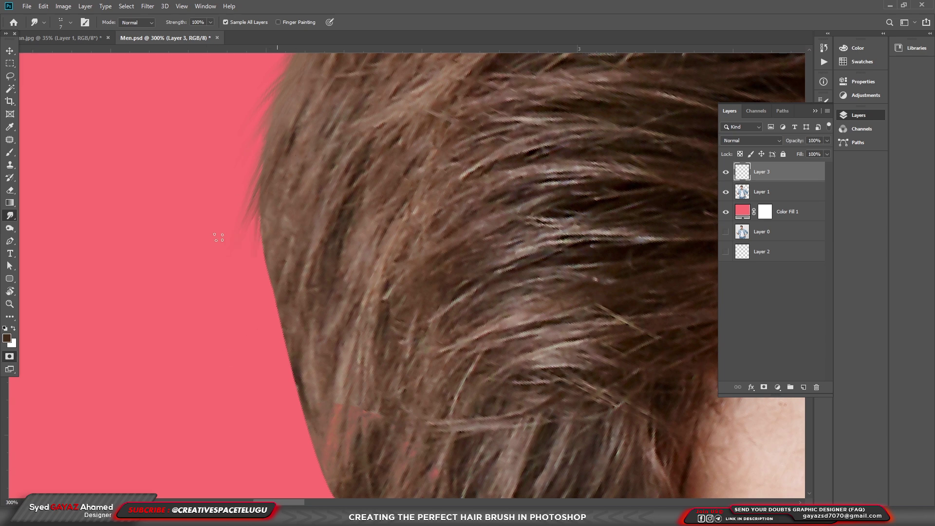
pyautogui.moveTo(264, 239); pyautogui.dragTo(259, 268)
pyautogui.moveTo(275, 287); pyautogui.dragTo(269, 318)
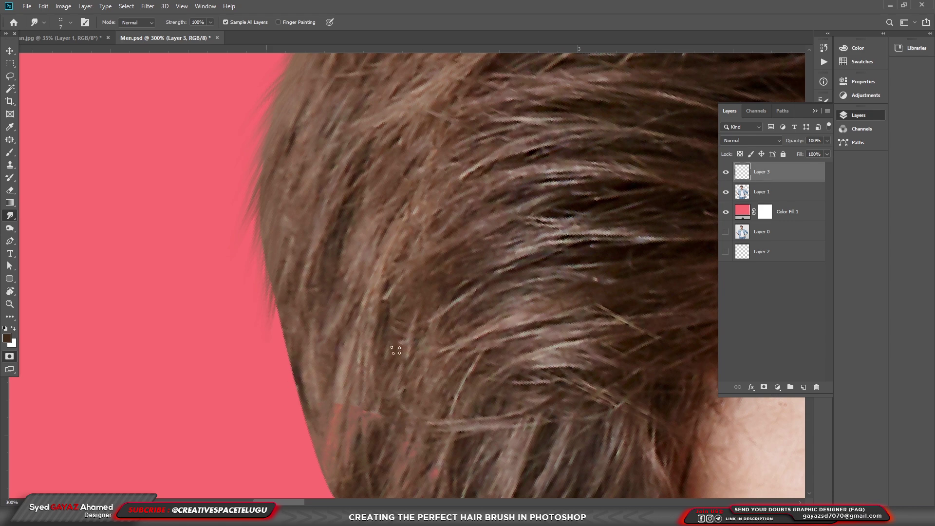
# Step: Toggle Layer 3 to compare, then smudge faint wisps down the hair edge
pyautogui.click(726, 172)
pyautogui.click(726, 172)
pyautogui.moveTo(282, 295); pyautogui.dragTo(275, 323)
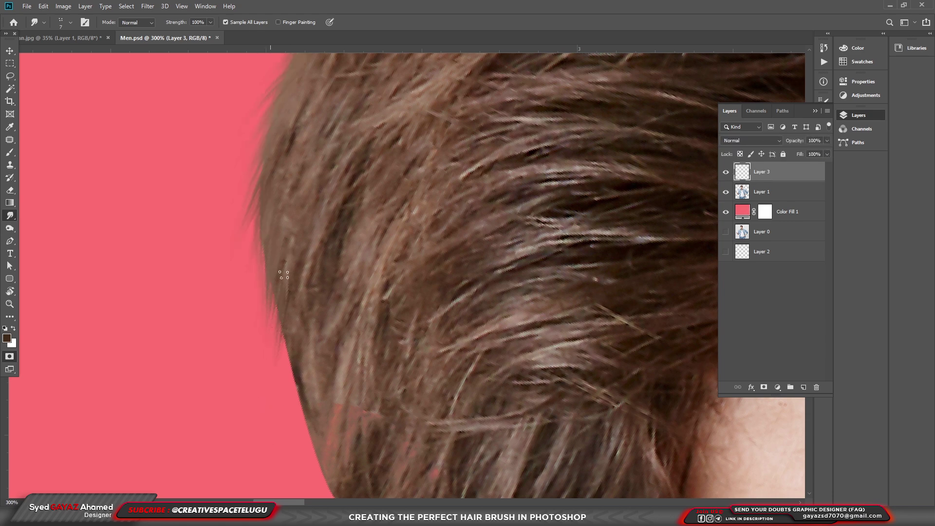
pyautogui.moveTo(283, 275); pyautogui.dragTo(282, 365)
pyautogui.moveTo(223, 319); pyautogui.dragTo(133, 183)
pyautogui.moveTo(207, 214)
pyautogui.mouseDown()
pyautogui.moveTo(210, 268)
pyautogui.moveTo(224, 241)
pyautogui.moveTo(221, 307)
pyautogui.mouseUp()
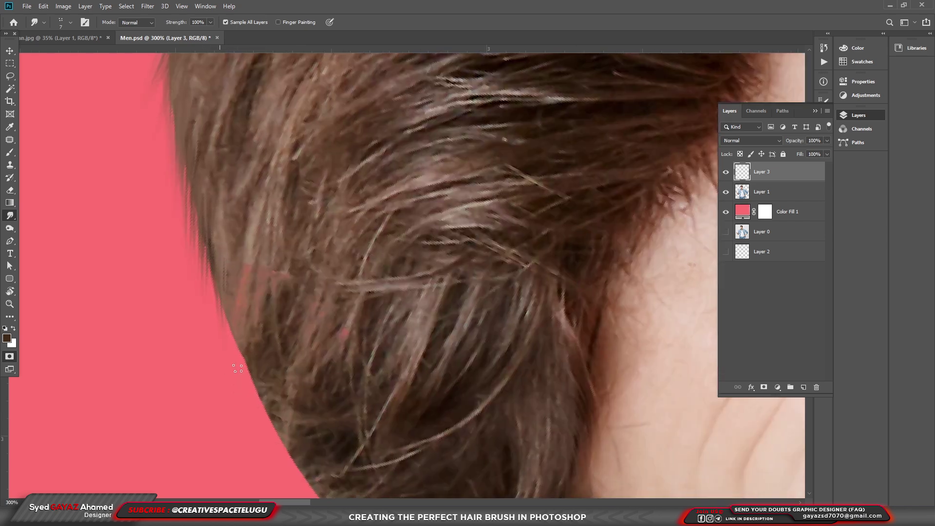
# Step: Pull more wisps from the lower side hair edge into the pink
pyautogui.moveTo(231, 344); pyautogui.dragTo(226, 270)
pyautogui.moveTo(231, 356); pyautogui.dragTo(225, 331)
pyautogui.moveTo(236, 373); pyautogui.dragTo(217, 295)
pyautogui.moveTo(256, 402); pyautogui.dragTo(247, 346)
pyautogui.moveTo(251, 410); pyautogui.dragTo(247, 369)
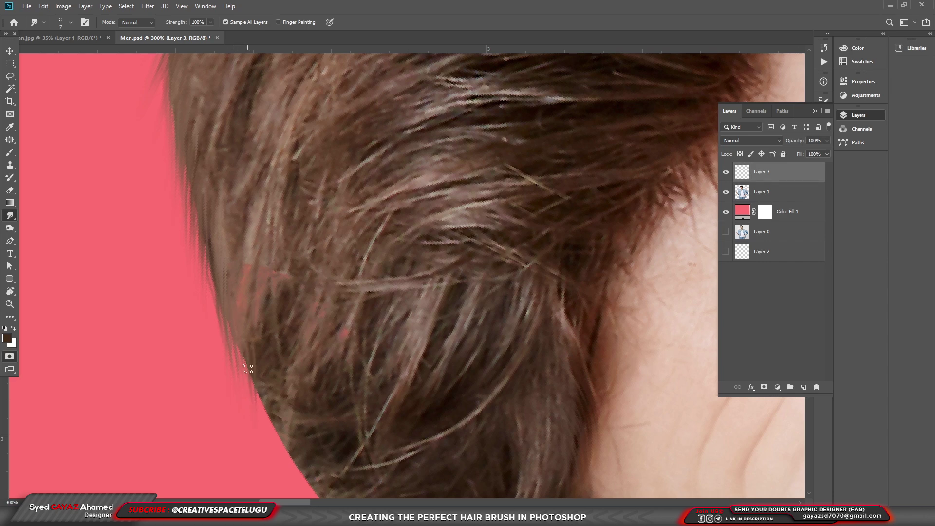
pyautogui.scroll(-1, 259, 278)
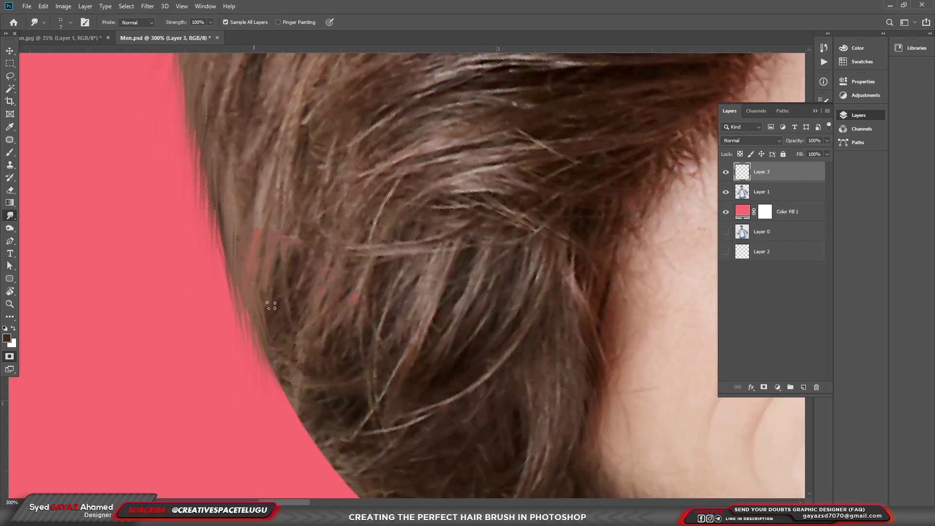
pyautogui.moveTo(278, 401); pyautogui.dragTo(271, 328)
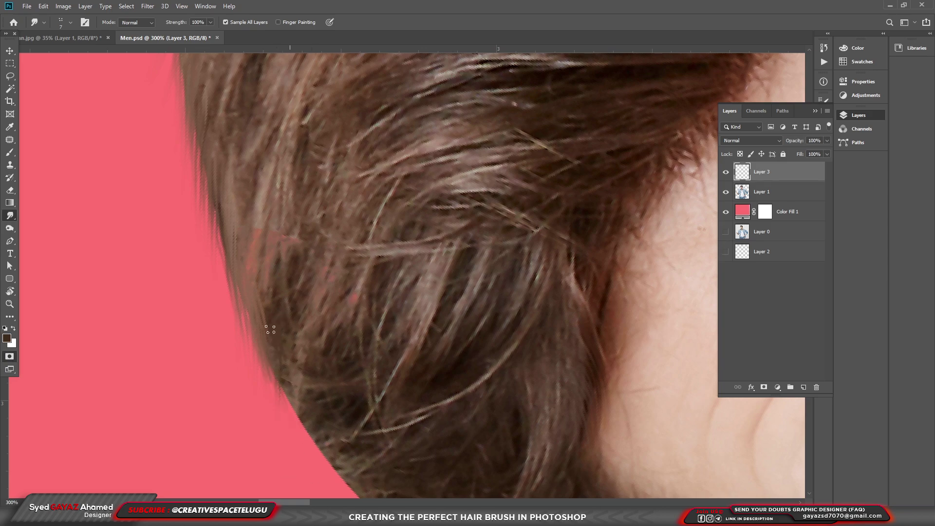
# Step: Smudge strands along the side, upper edge and crown, undoing the last stroke
pyautogui.scroll(-2, 325, 382)
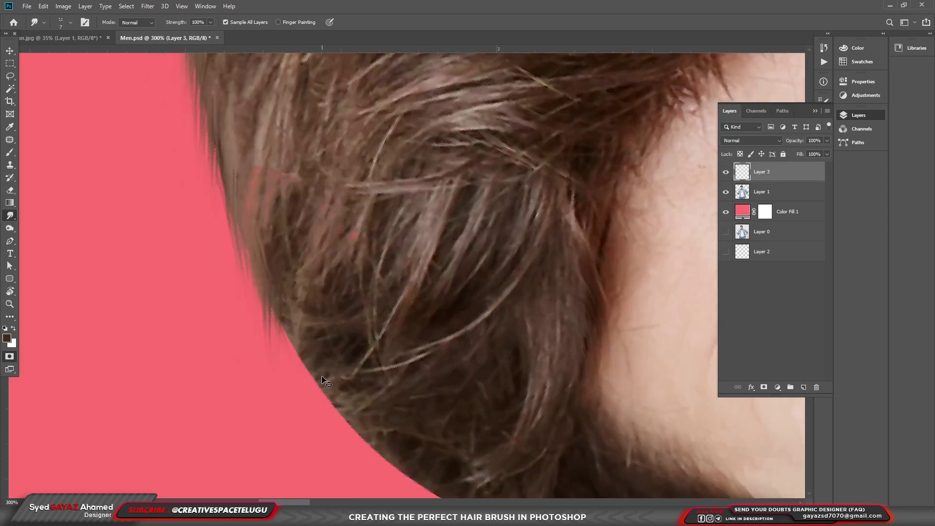
pyautogui.scroll(-5, 299, 366)
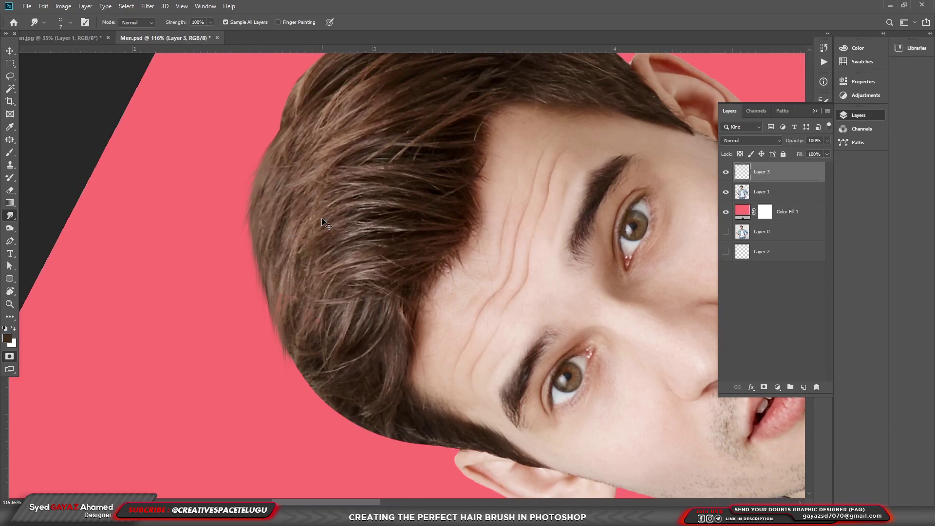
pyautogui.scroll(3, 325, 224)
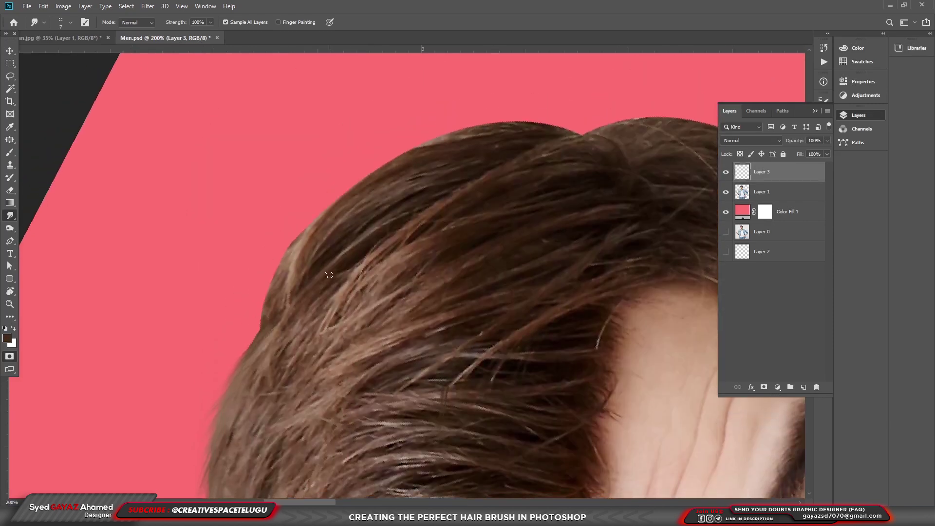
pyautogui.moveTo(276, 246); pyautogui.dragTo(279, 302)
pyautogui.scroll(2, 277, 283)
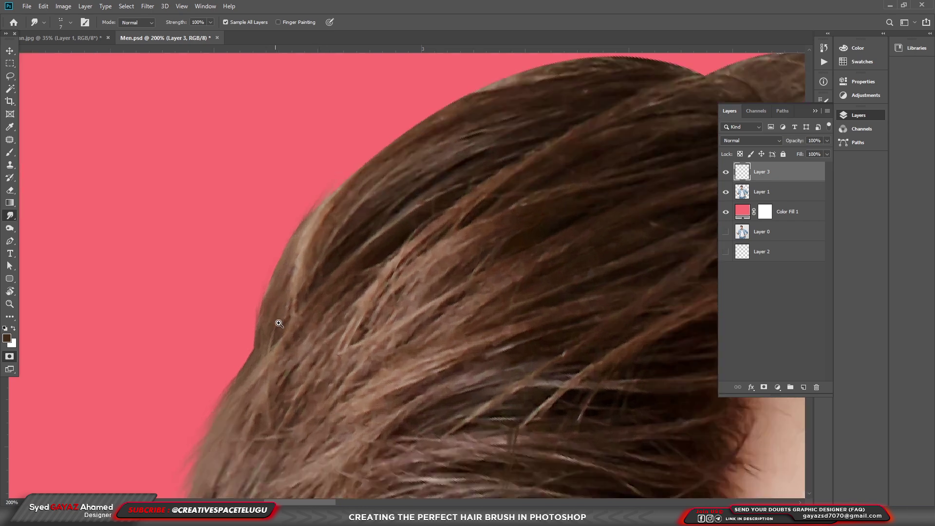
pyautogui.moveTo(258, 312)
pyautogui.mouseDown()
pyautogui.moveTo(266, 268)
pyautogui.moveTo(248, 355)
pyautogui.mouseUp()
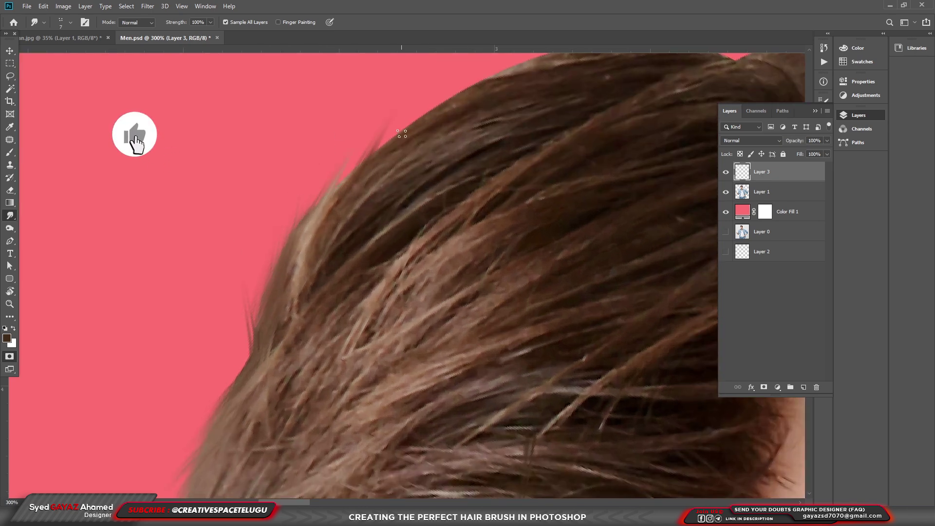
pyautogui.moveTo(360, 161)
pyautogui.mouseDown()
pyautogui.moveTo(423, 102)
pyautogui.moveTo(492, 61)
pyautogui.mouseUp()
pyautogui.moveTo(551, 96); pyautogui.dragTo(445, 300)
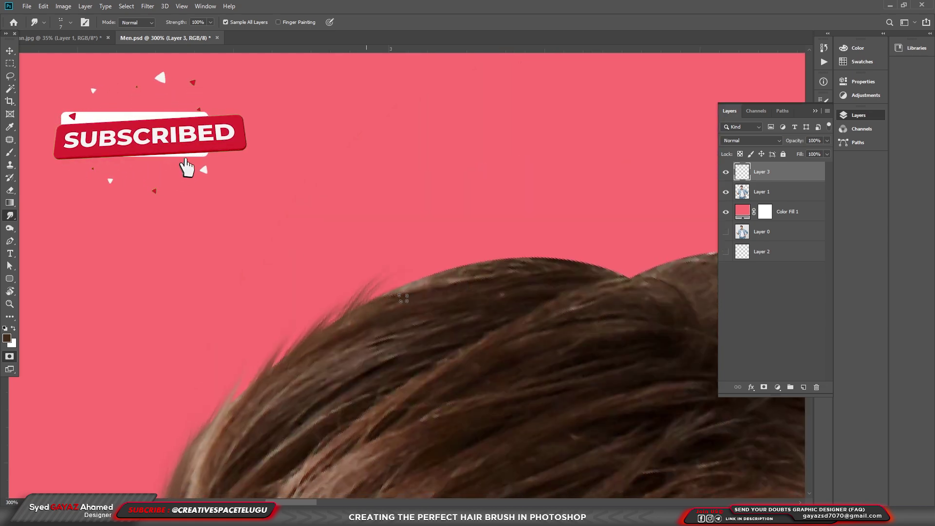
pyautogui.moveTo(390, 299)
pyautogui.mouseDown()
pyautogui.moveTo(435, 249)
pyautogui.moveTo(411, 263)
pyautogui.mouseUp()
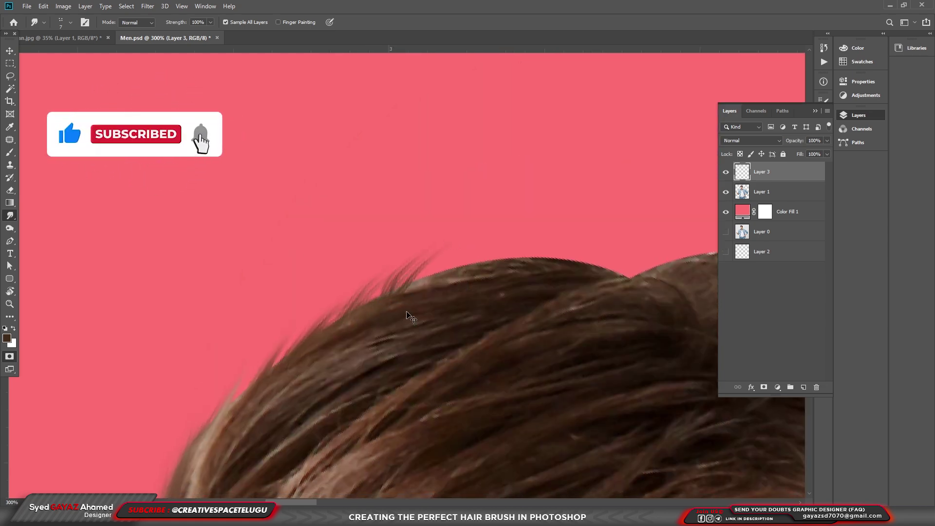
pyautogui.hotkey('ctrl', 'z')
pyautogui.hotkey('ctrl', 'z')
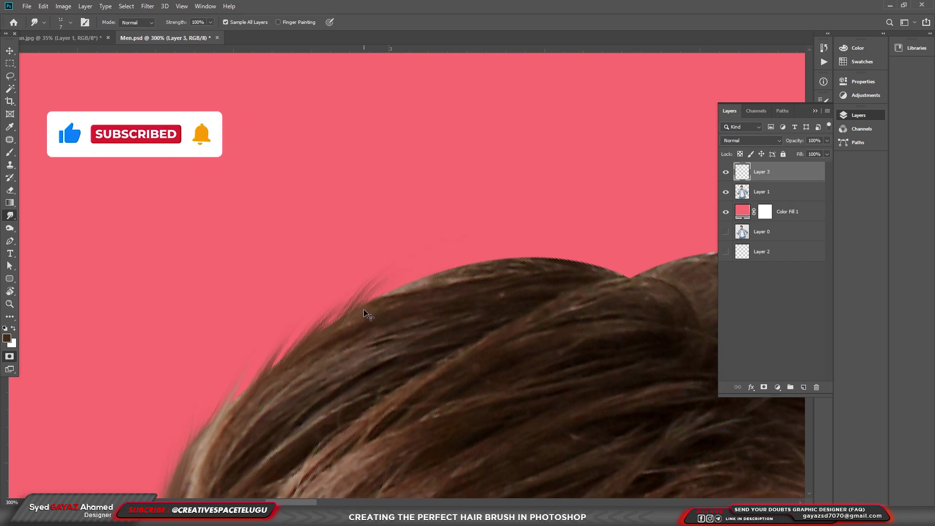
# Step: Zoom in on the hair crest at the top of the head to inspect it
pyautogui.press('z')
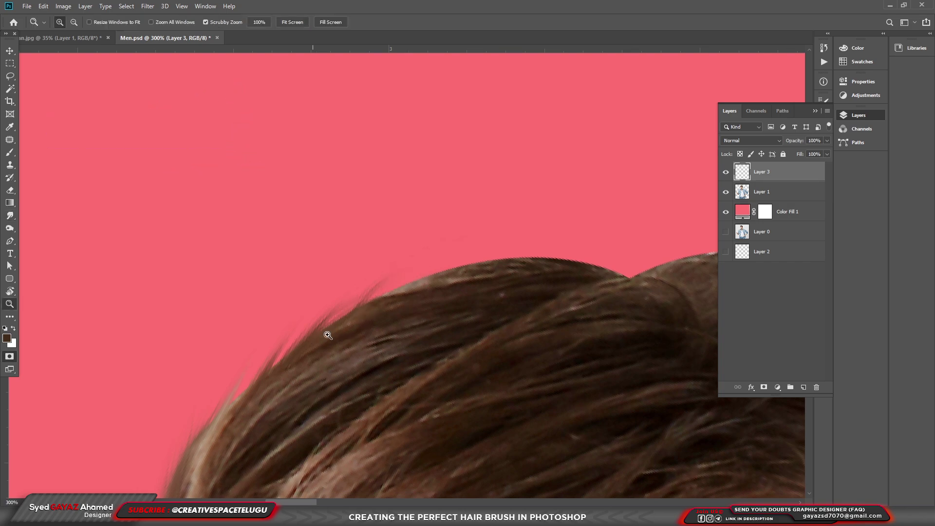
pyautogui.moveTo(327, 335); pyautogui.dragTo(421, 303)
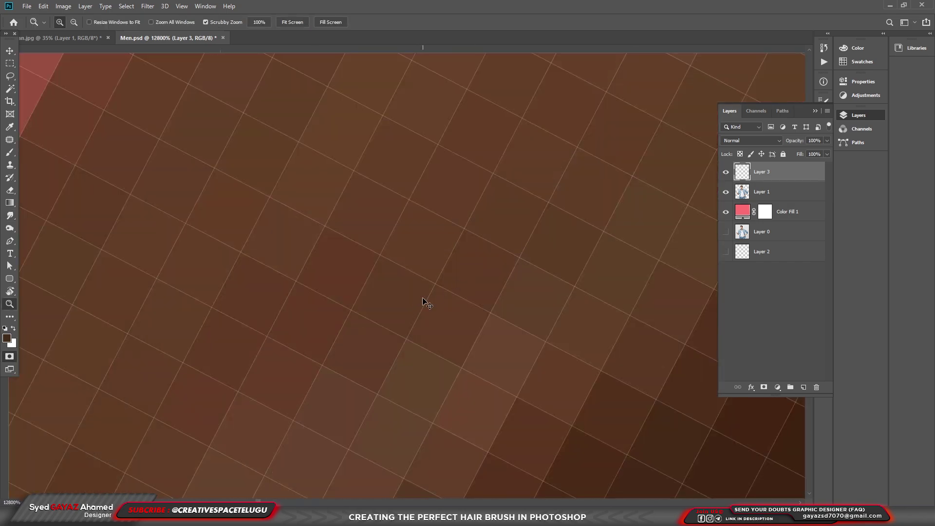
pyautogui.hotkey('ctrl', '0')
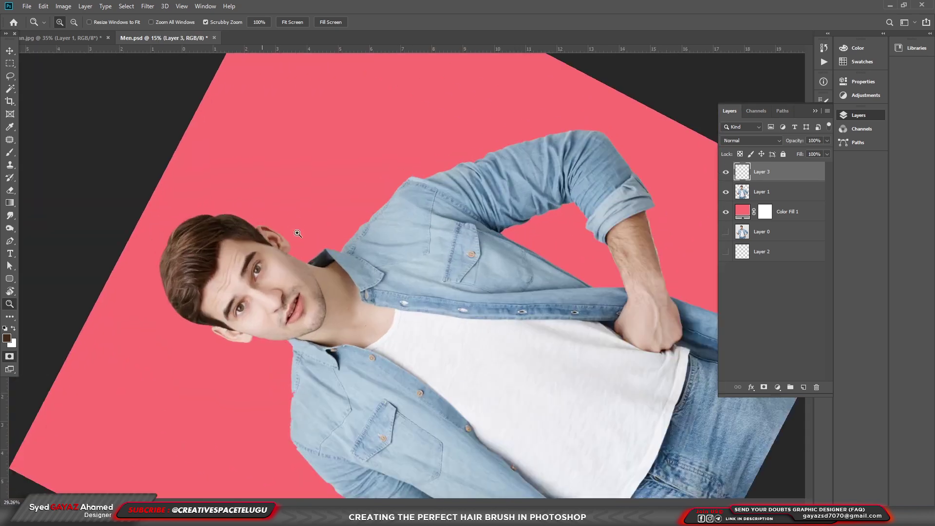
pyautogui.moveTo(262, 198)
pyautogui.mouseDown()
pyautogui.moveTo(381, 296)
pyautogui.moveTo(354, 260)
pyautogui.moveTo(372, 282)
pyautogui.mouseUp()
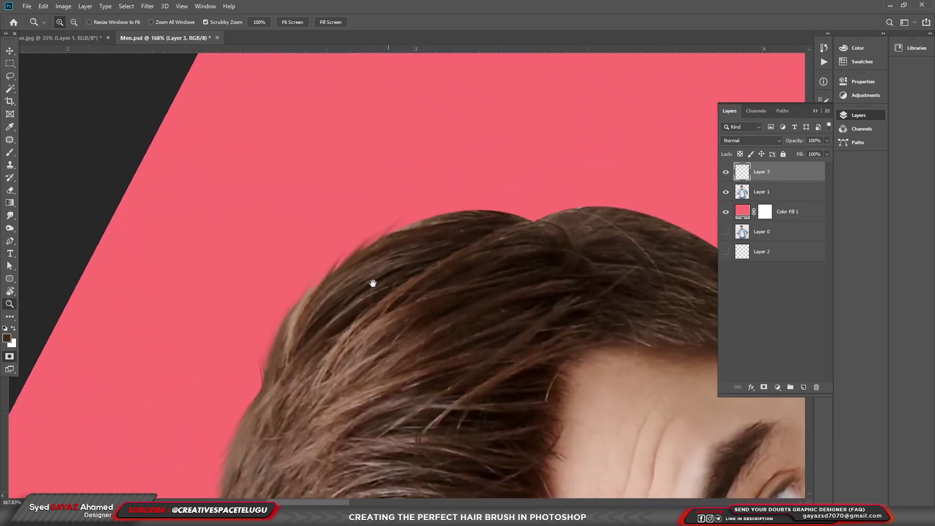
pyautogui.click(377, 244)
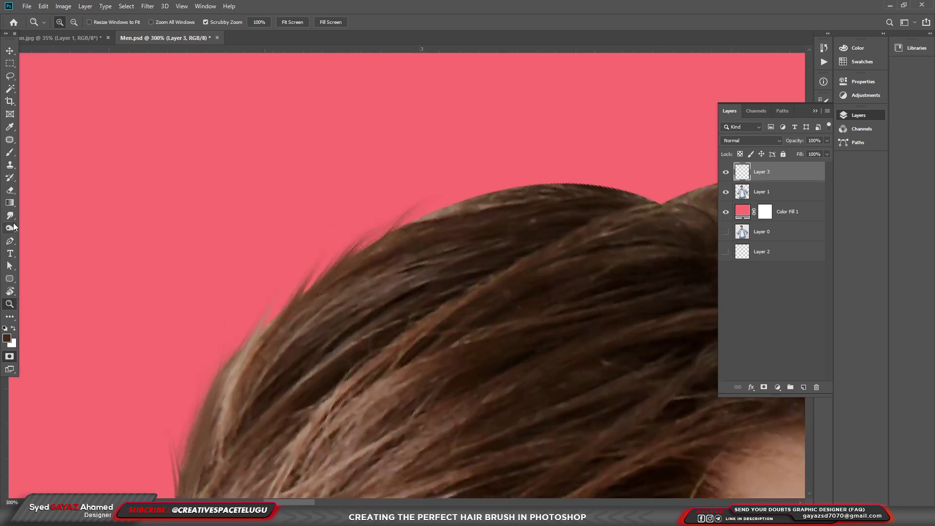
# Step: Smudge strands up and rightward along the crown crest into the pink
pyautogui.click(10, 215)
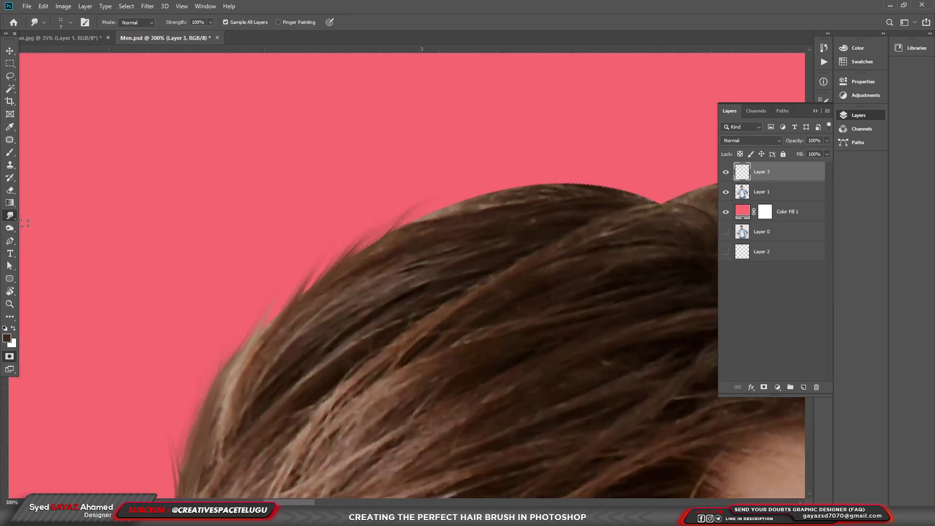
pyautogui.moveTo(298, 298)
pyautogui.mouseDown()
pyautogui.moveTo(379, 224)
pyautogui.moveTo(438, 207)
pyautogui.moveTo(458, 189)
pyautogui.mouseUp()
pyautogui.moveTo(418, 222)
pyautogui.mouseDown()
pyautogui.moveTo(496, 184)
pyautogui.moveTo(557, 172)
pyautogui.moveTo(621, 167)
pyautogui.moveTo(616, 173)
pyautogui.moveTo(652, 178)
pyautogui.mouseUp()
pyautogui.moveTo(582, 184); pyautogui.dragTo(658, 166)
pyautogui.moveTo(643, 202)
pyautogui.mouseDown()
pyautogui.moveTo(706, 189)
pyautogui.moveTo(691, 180)
pyautogui.moveTo(413, 210)
pyautogui.moveTo(487, 172)
pyautogui.mouseUp()
pyautogui.moveTo(460, 205)
pyautogui.mouseDown()
pyautogui.moveTo(486, 180)
pyautogui.moveTo(521, 175)
pyautogui.moveTo(507, 188)
pyautogui.mouseUp()
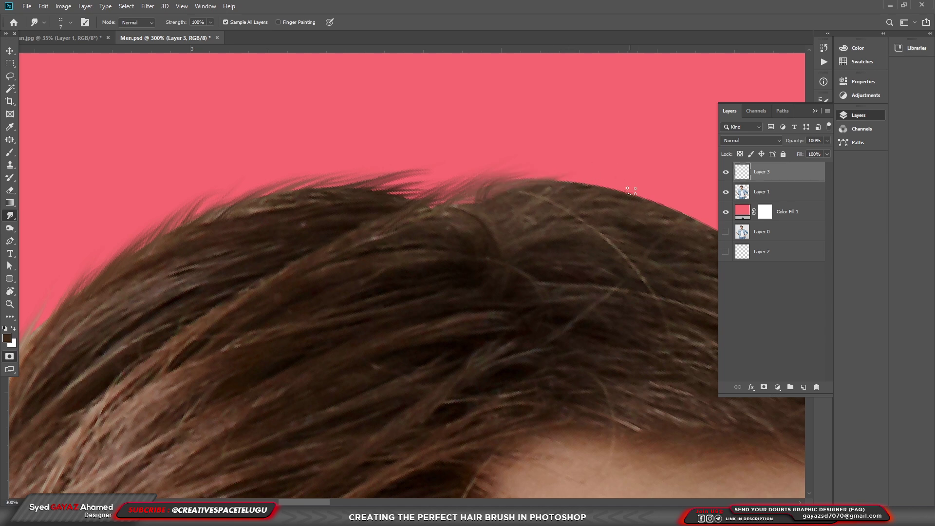
pyautogui.moveTo(631, 191)
pyautogui.mouseDown()
pyautogui.moveTo(509, 177)
pyautogui.moveTo(538, 168)
pyautogui.moveTo(611, 191)
pyautogui.mouseUp()
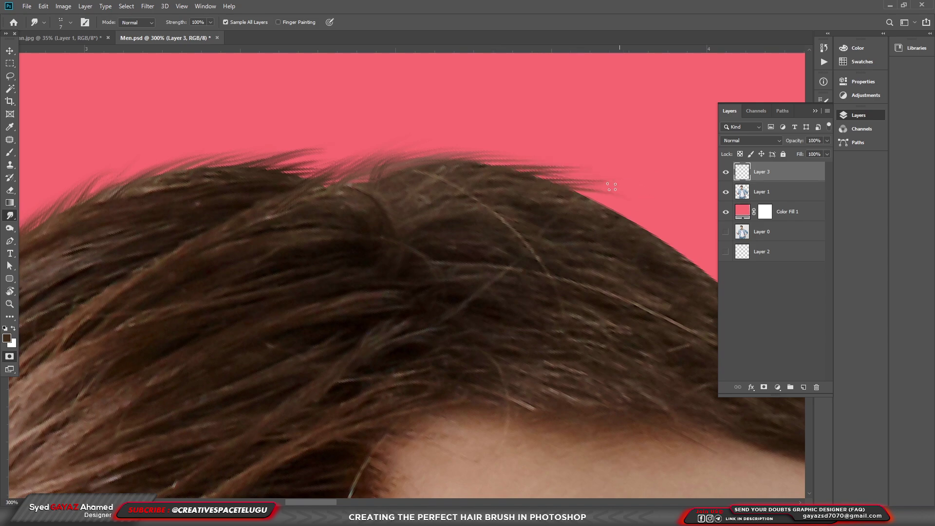
pyautogui.moveTo(533, 187); pyautogui.dragTo(618, 187)
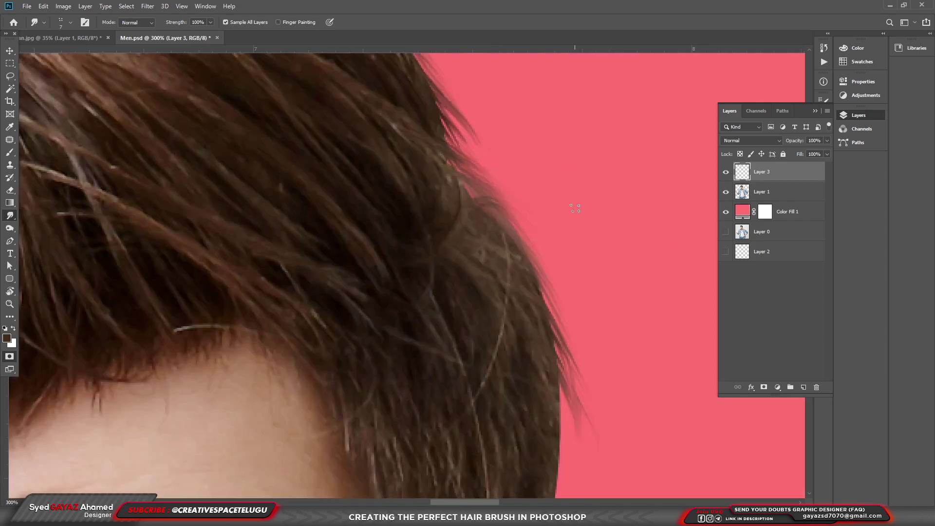
# Step: Zoom out and toggle Layer 3 on and off to compare before and after
pyautogui.moveTo(455, 236)
pyautogui.mouseDown()
pyautogui.moveTo(465, 119)
pyautogui.moveTo(340, 261)
pyautogui.mouseUp()
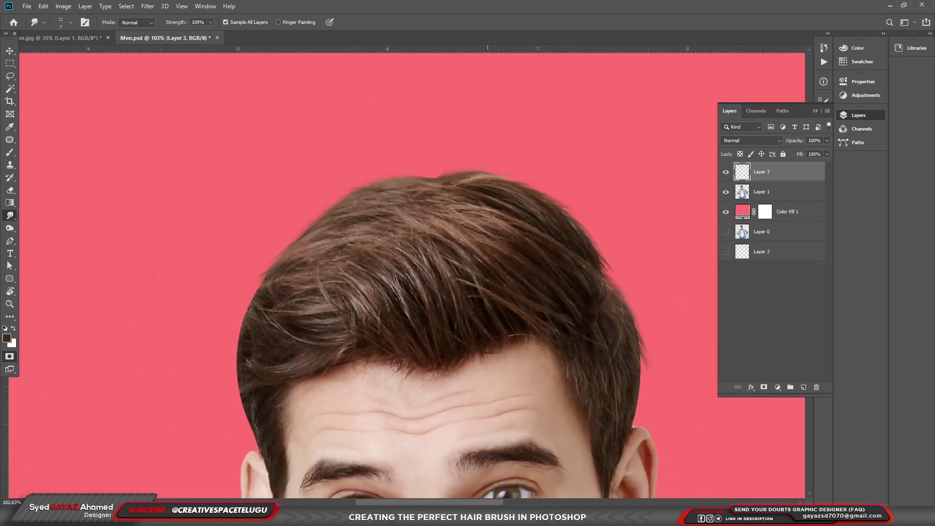
pyautogui.click(725, 171)
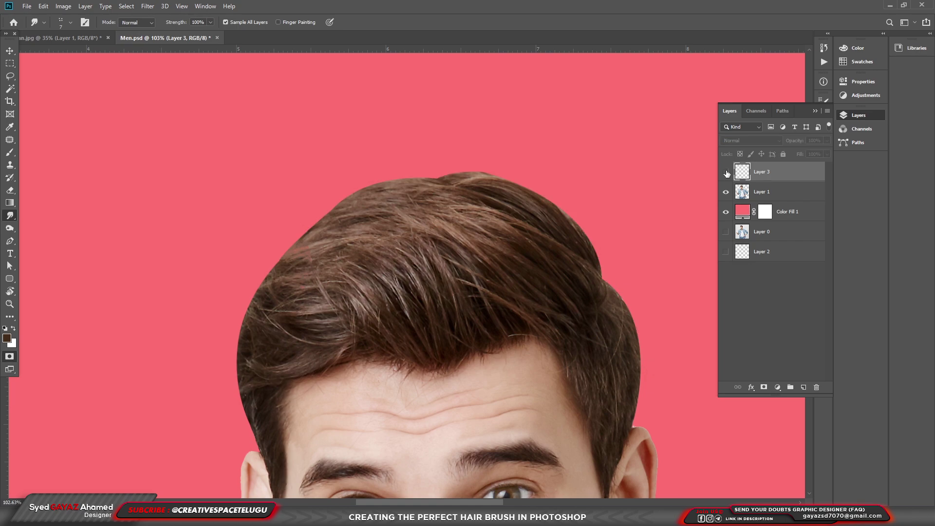
pyautogui.click(726, 172)
pyautogui.click(725, 172)
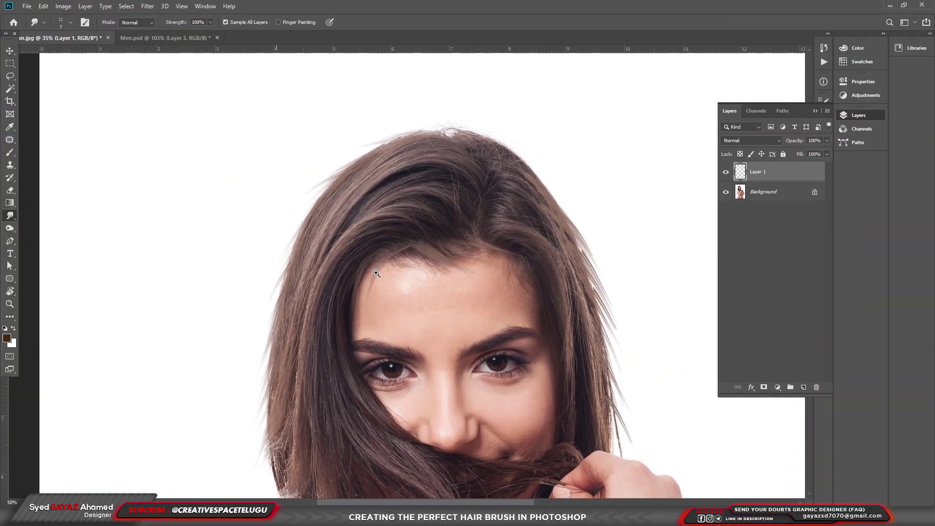
# Step: Hide Layer 1 and add a new empty layer above Background
pyautogui.click(376, 273)
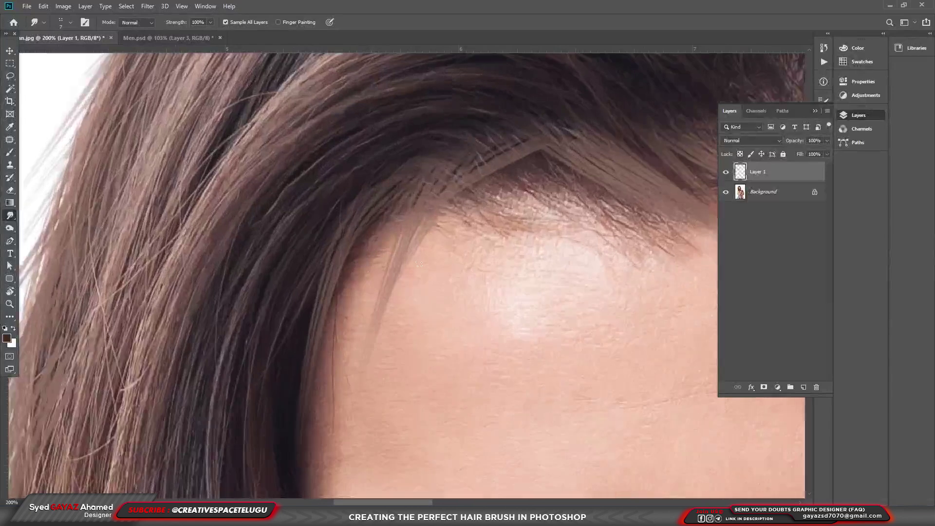
pyautogui.click(725, 172)
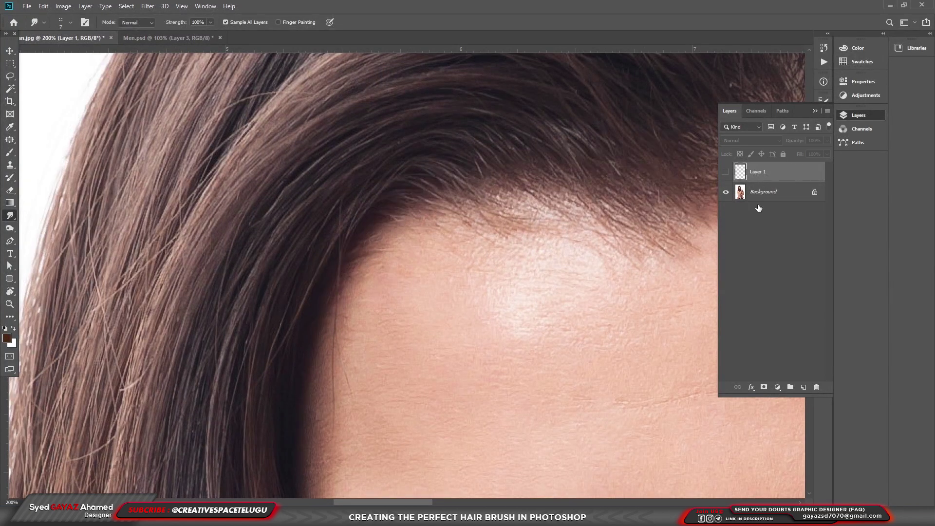
pyautogui.click(765, 192)
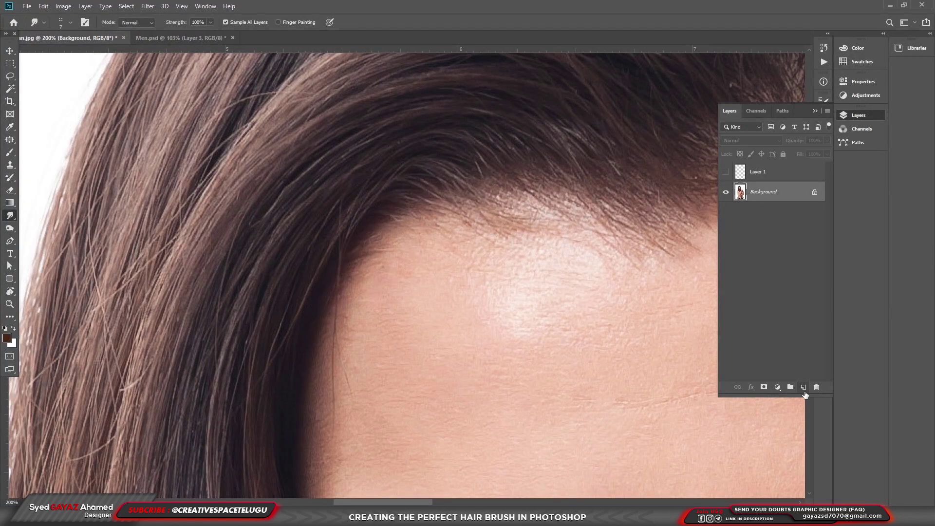
pyautogui.click(803, 387)
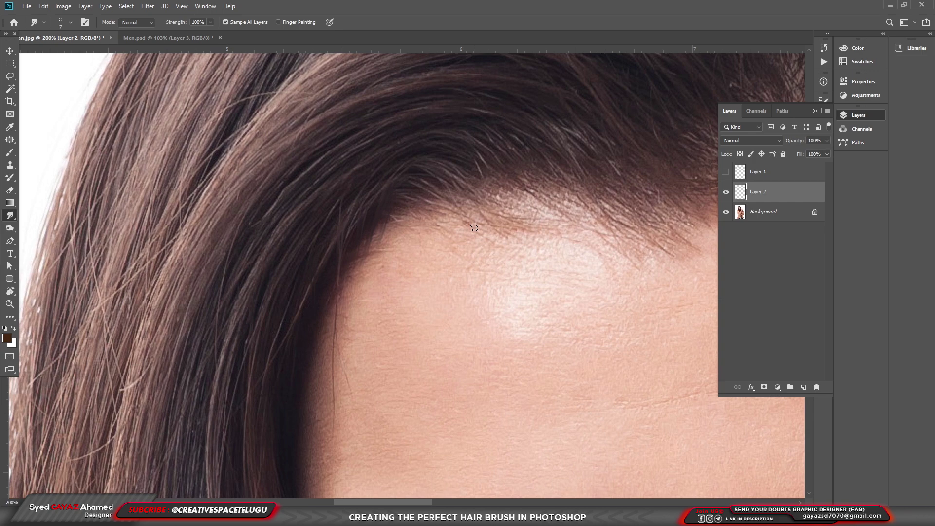
# Step: Set the brush Shape Dynamics fade to 400 and review Scattering and Transfer
pyautogui.press('F5')
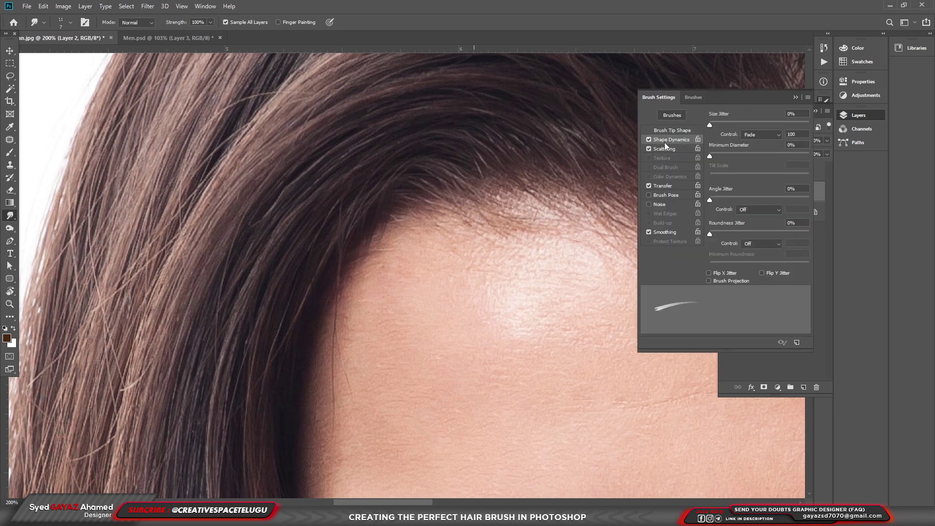
pyautogui.click(792, 134)
pyautogui.write('400')
pyautogui.click(667, 148)
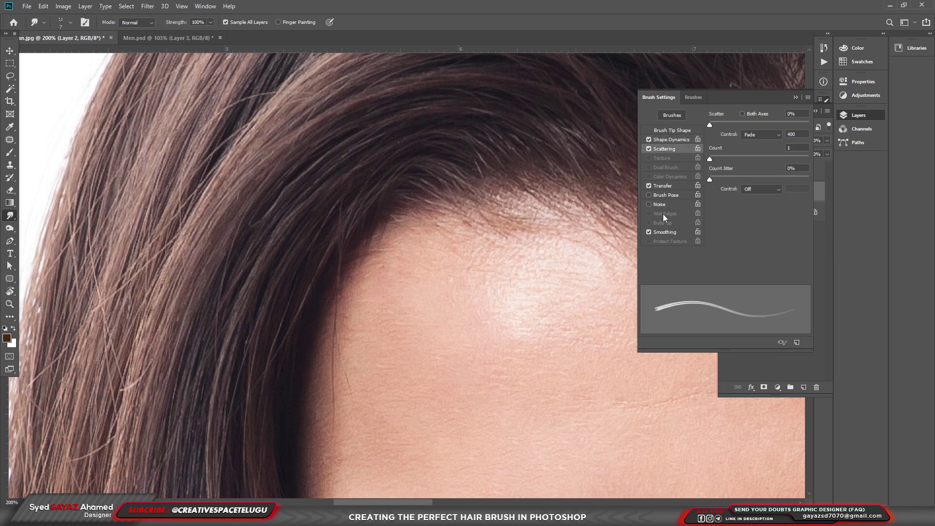
pyautogui.click(665, 185)
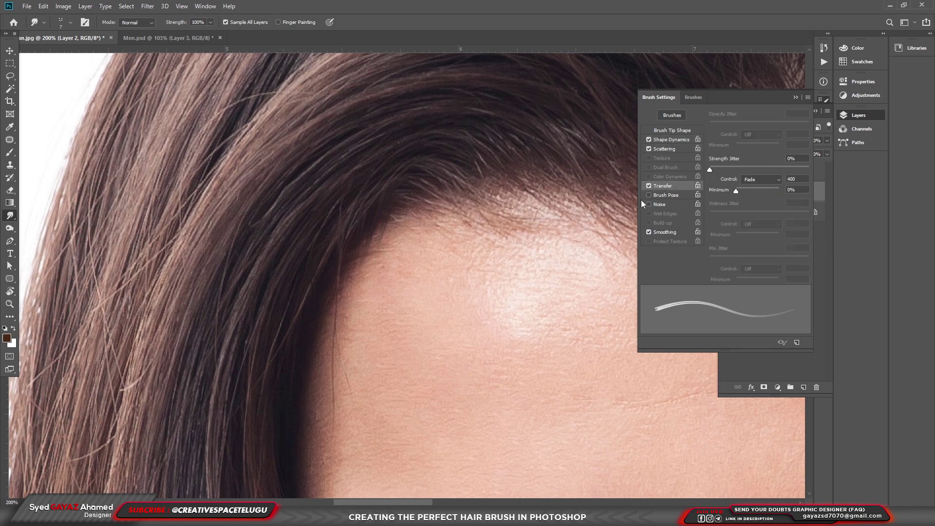
pyautogui.click(795, 98)
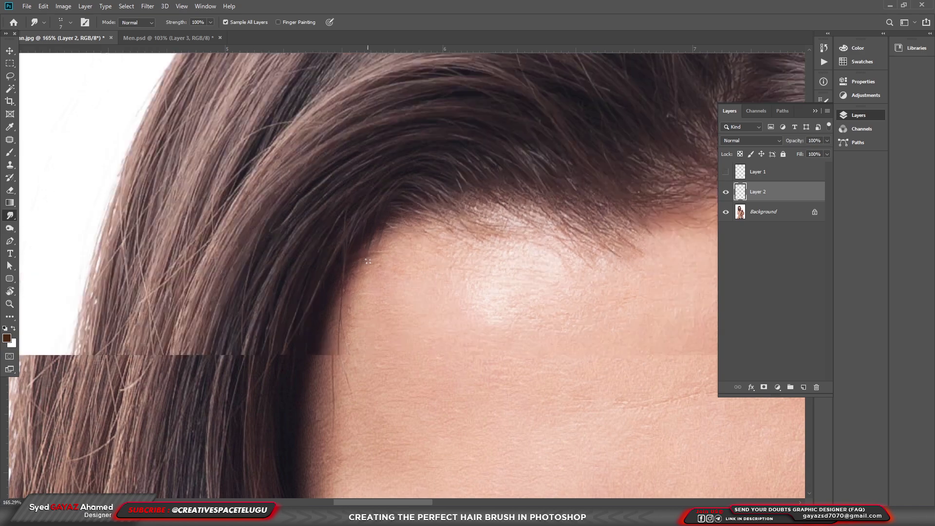
# Step: Pull hair strands down from the hairline onto the forehead, adjusting brush size
pyautogui.scroll(-3, 365, 263)
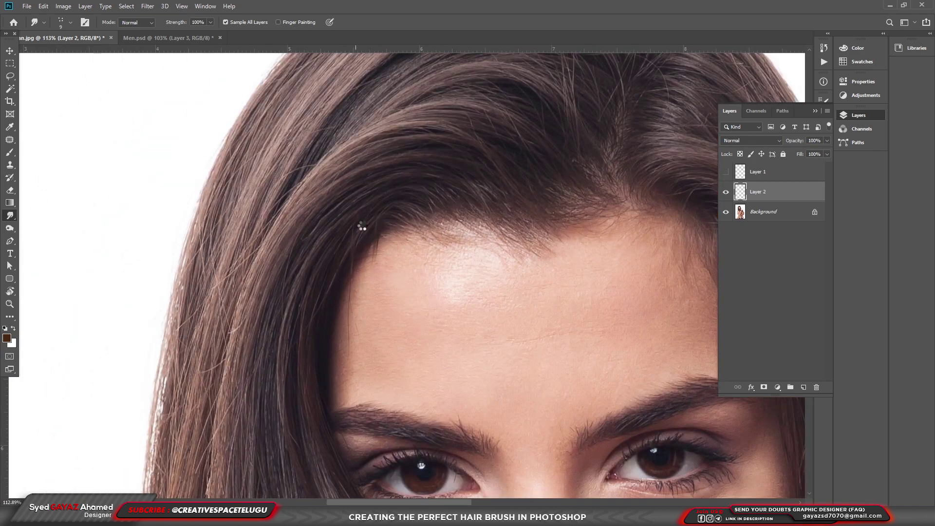
pyautogui.moveTo(382, 228)
pyautogui.mouseDown()
pyautogui.moveTo(363, 287)
pyautogui.moveTo(373, 273)
pyautogui.mouseUp()
pyautogui.scroll(3, 389, 219)
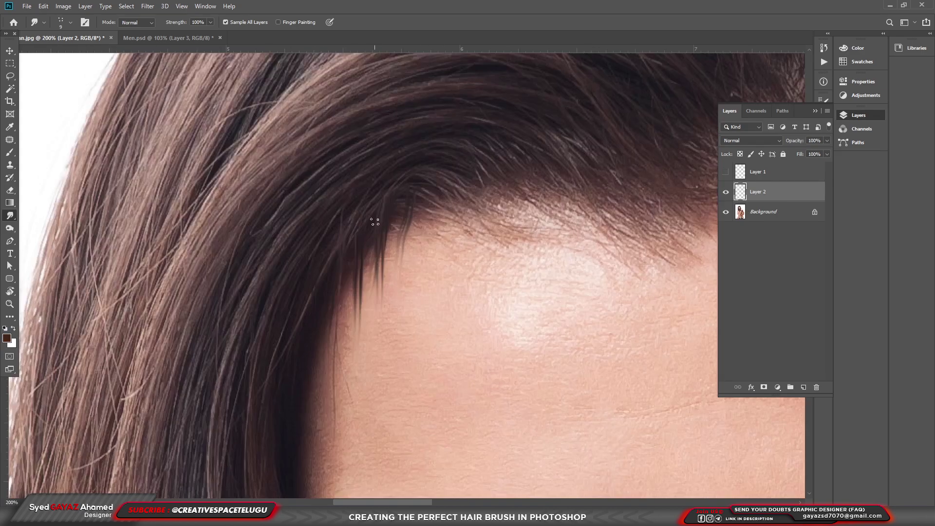
pyautogui.press(']')
pyautogui.press(']')
pyautogui.moveTo(375, 221); pyautogui.dragTo(373, 292)
pyautogui.moveTo(411, 195); pyautogui.dragTo(390, 267)
pyautogui.scroll(-5, 354, 336)
pyautogui.press('[')
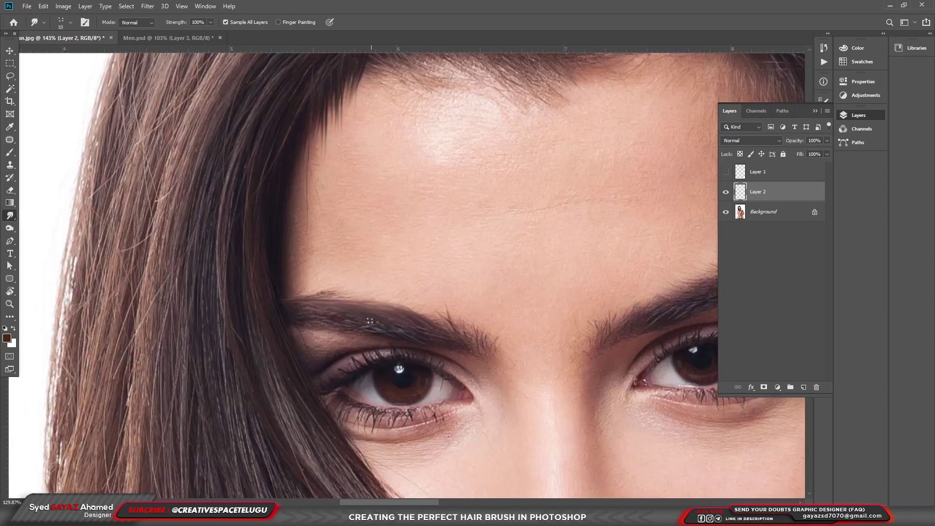
# Step: Pull a thin strand below the hairline and short strands near the temple
pyautogui.scroll(-1, 359, 317)
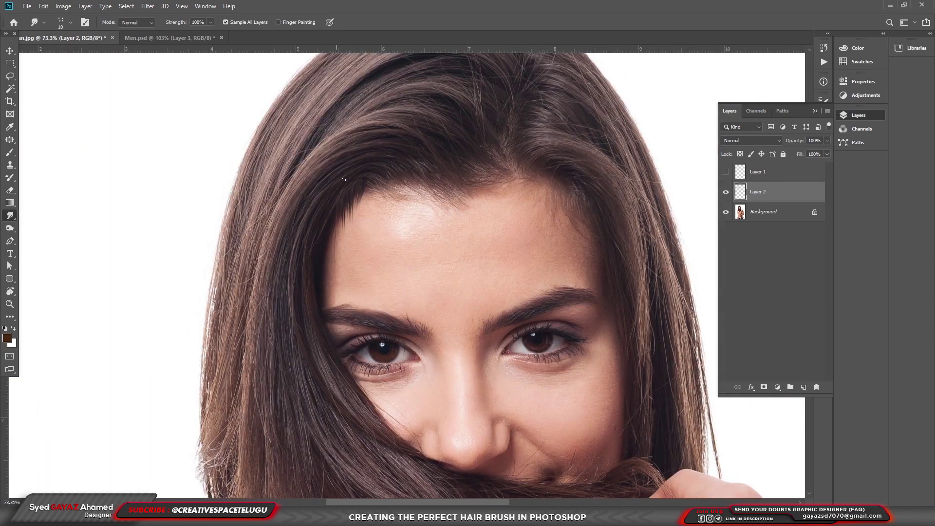
pyautogui.scroll(2, 329, 226)
pyautogui.scroll(3, 338, 217)
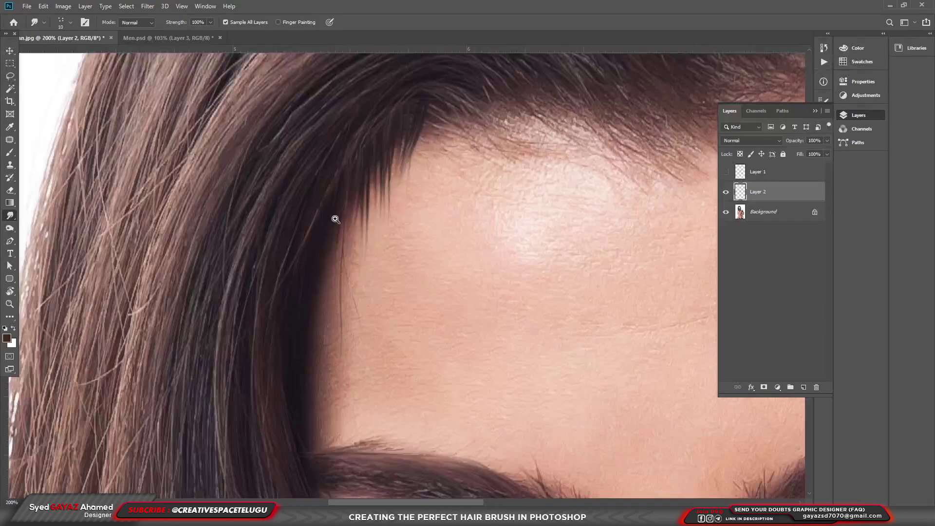
pyautogui.moveTo(349, 202); pyautogui.dragTo(330, 297)
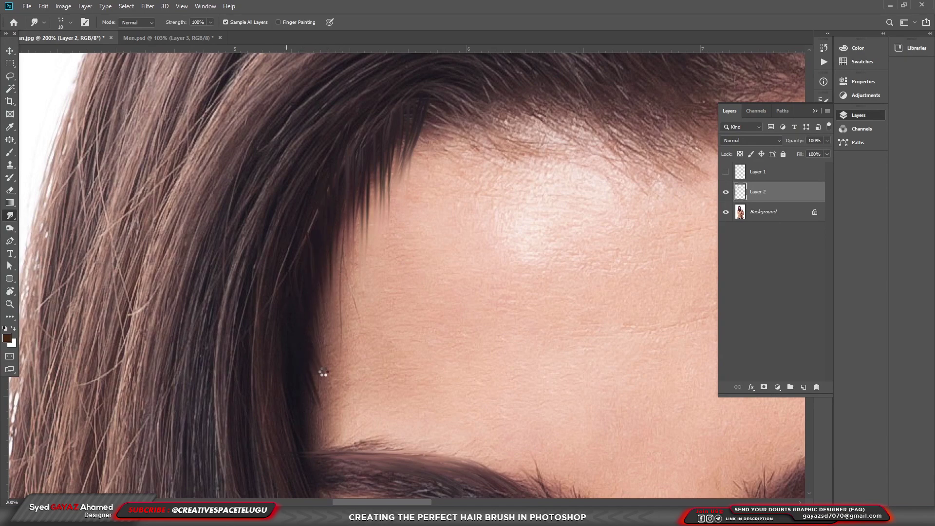
pyautogui.moveTo(290, 369); pyautogui.dragTo(299, 399)
# Step: Pull darker strands onto the forehead and lower Layer 2's opacity to 60%
pyautogui.scroll(-2, 330, 376)
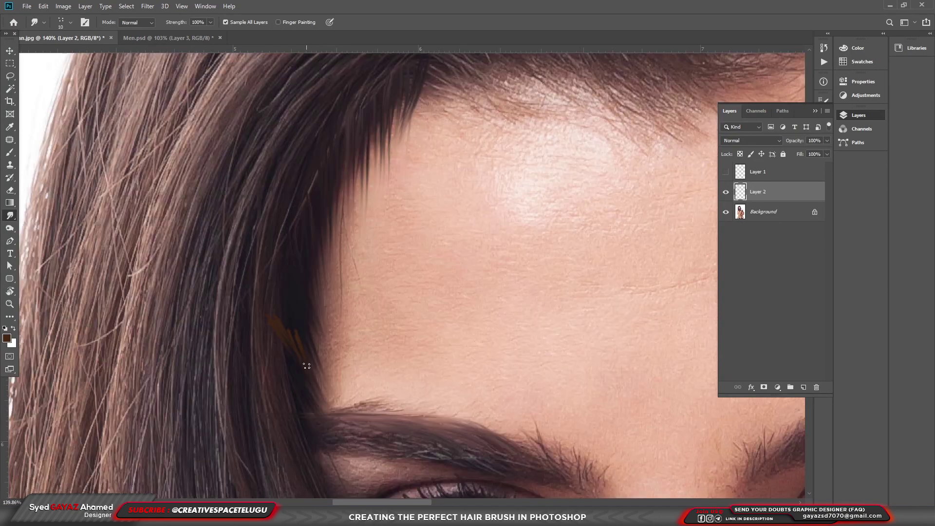
pyautogui.scroll(-2, 365, 374)
pyautogui.scroll(-1, 390, 375)
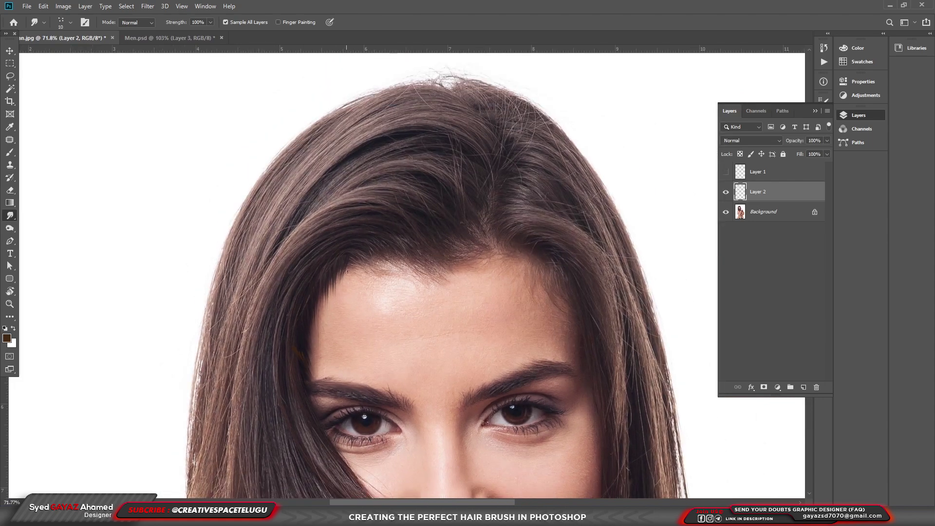
pyautogui.scroll(2, 348, 263)
pyautogui.scroll(2, 360, 255)
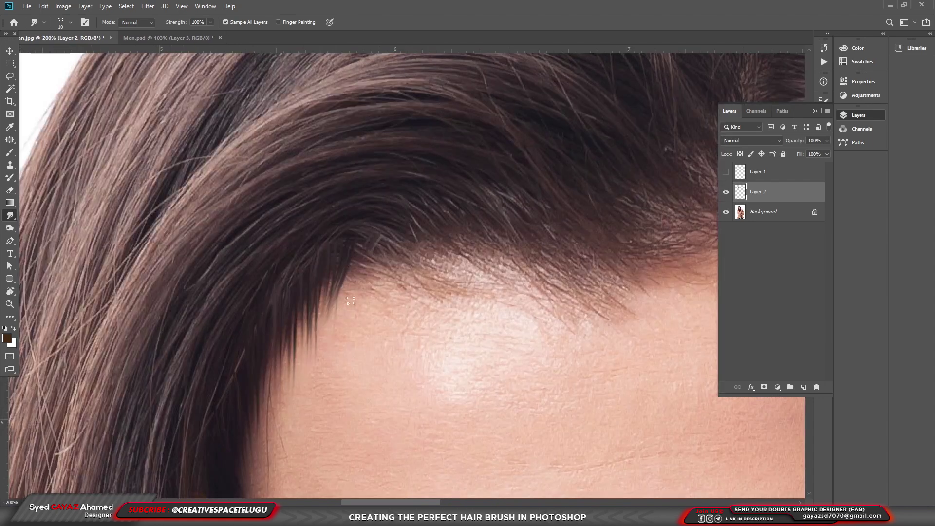
pyautogui.moveTo(361, 263); pyautogui.dragTo(347, 301)
pyautogui.moveTo(382, 227); pyautogui.dragTo(372, 282)
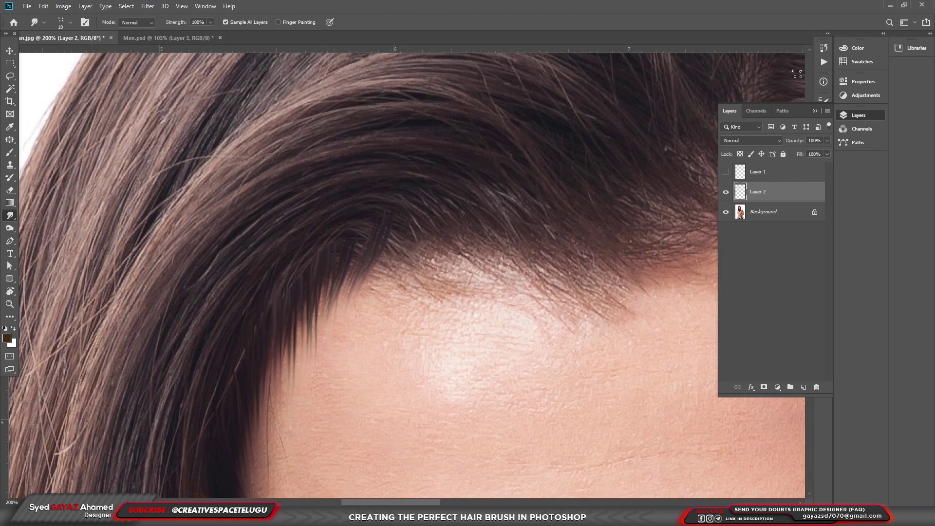
pyautogui.click(760, 143)
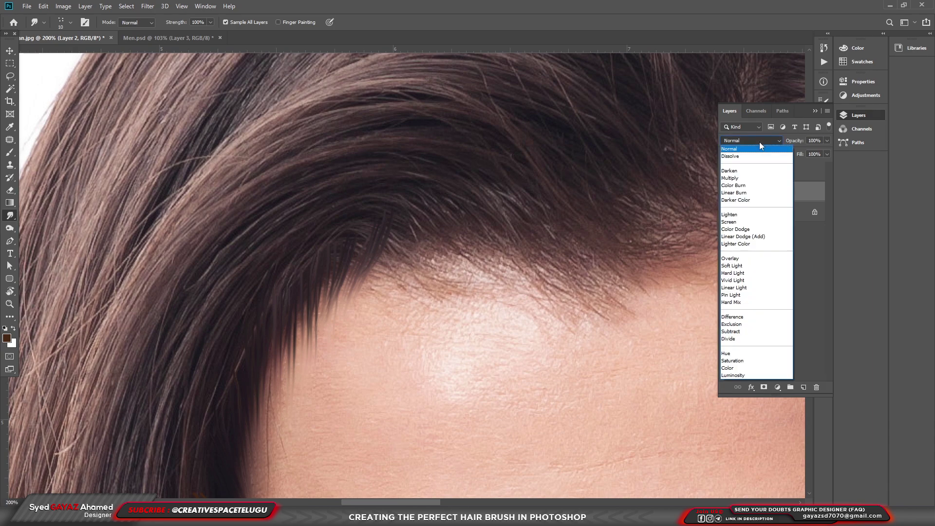
pyautogui.click(826, 140)
# Step: Lower Layer 2 opacity to 60% and zoom in on the hair edge
pyautogui.moveTo(824, 151); pyautogui.dragTo(812, 155)
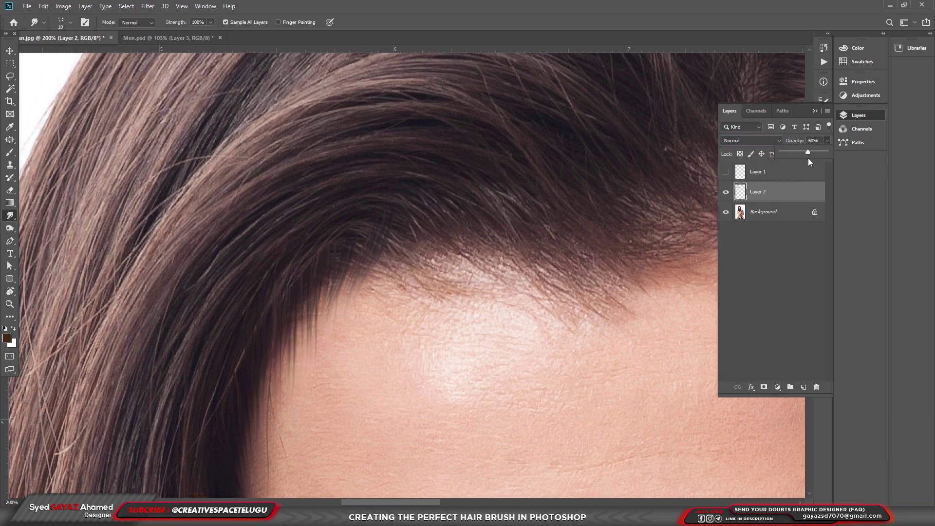
pyautogui.scroll(-4, 394, 330)
pyautogui.scroll(-1, 394, 383)
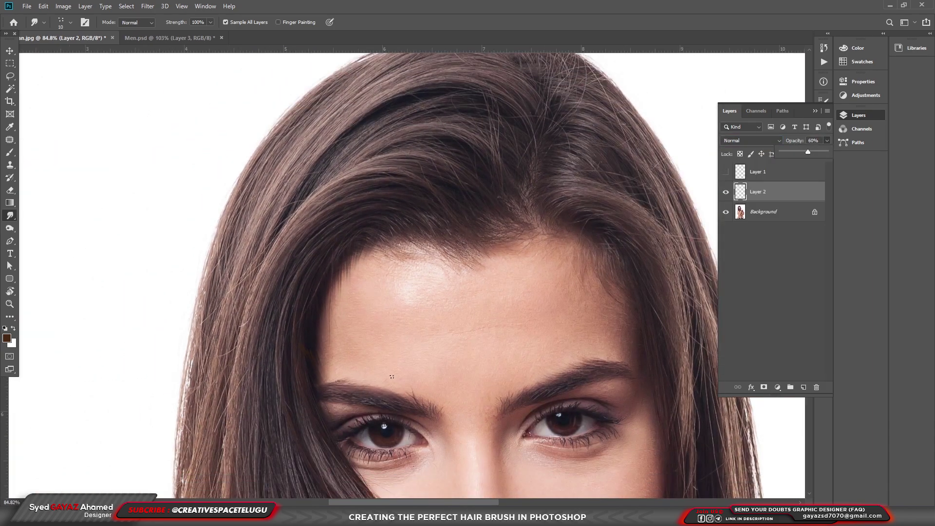
pyautogui.scroll(-1, 384, 366)
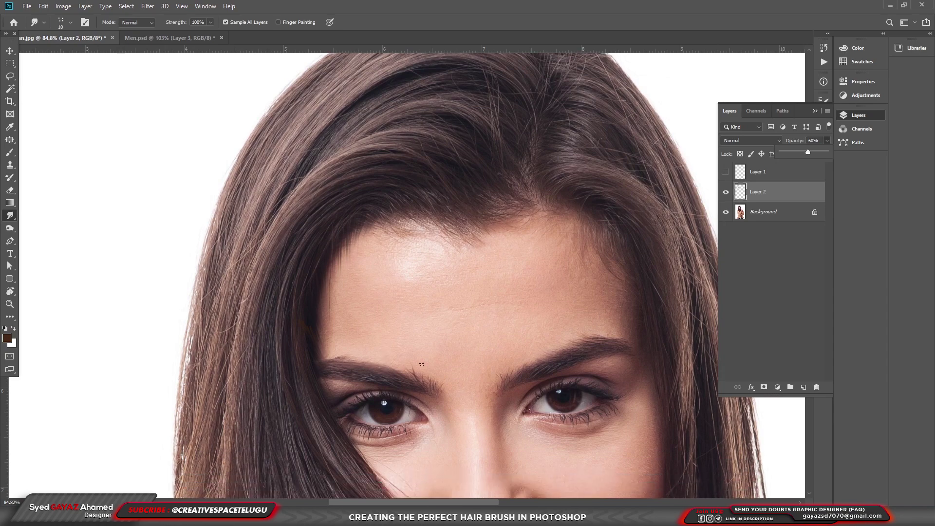
pyautogui.scroll(1, 228, 156)
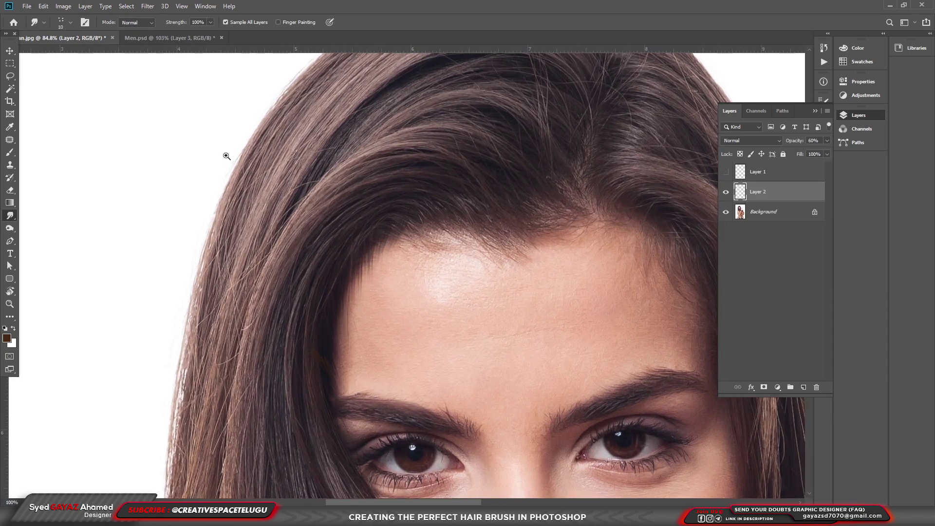
pyautogui.scroll(1, 229, 155)
pyautogui.scroll(1, 228, 155)
# Step: Smudge wispy strands out from the upper left hair edge into the white background
pyautogui.moveTo(312, 136); pyautogui.dragTo(268, 90)
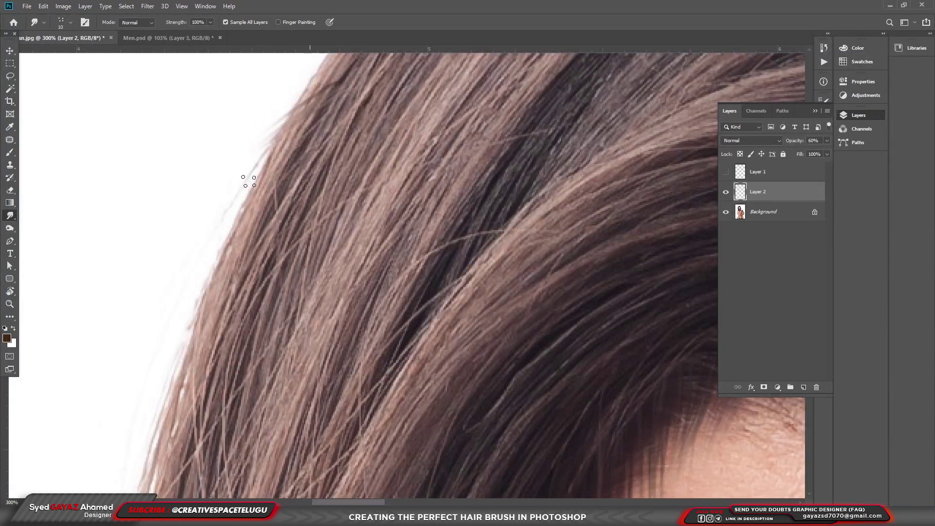
pyautogui.moveTo(292, 163); pyautogui.dragTo(253, 128)
pyautogui.moveTo(273, 188); pyautogui.dragTo(238, 148)
pyautogui.moveTo(273, 217); pyautogui.dragTo(243, 190)
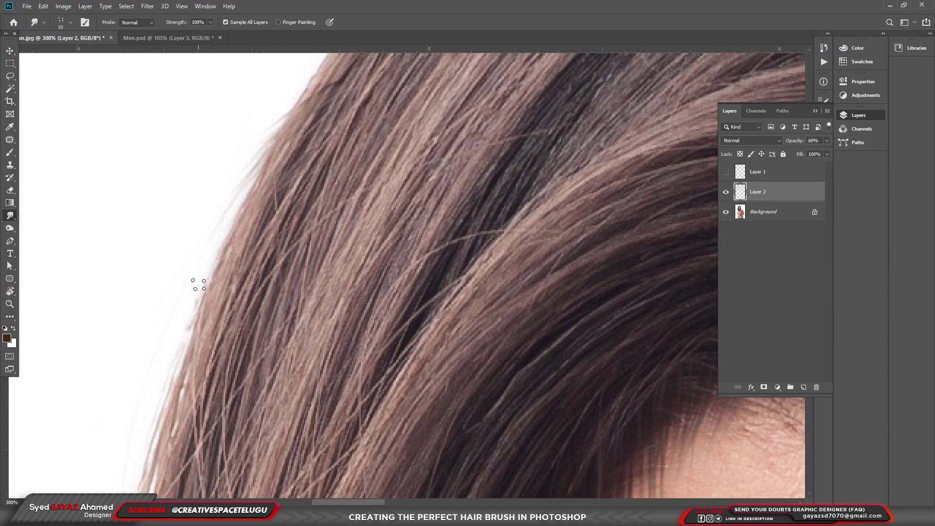
# Step: Smudge more wispy strands outward along the lower left hair edge
pyautogui.moveTo(236, 253); pyautogui.dragTo(217, 226)
pyautogui.moveTo(227, 314); pyautogui.dragTo(193, 258)
pyautogui.moveTo(238, 280); pyautogui.dragTo(217, 248)
pyautogui.moveTo(212, 309); pyautogui.dragTo(182, 277)
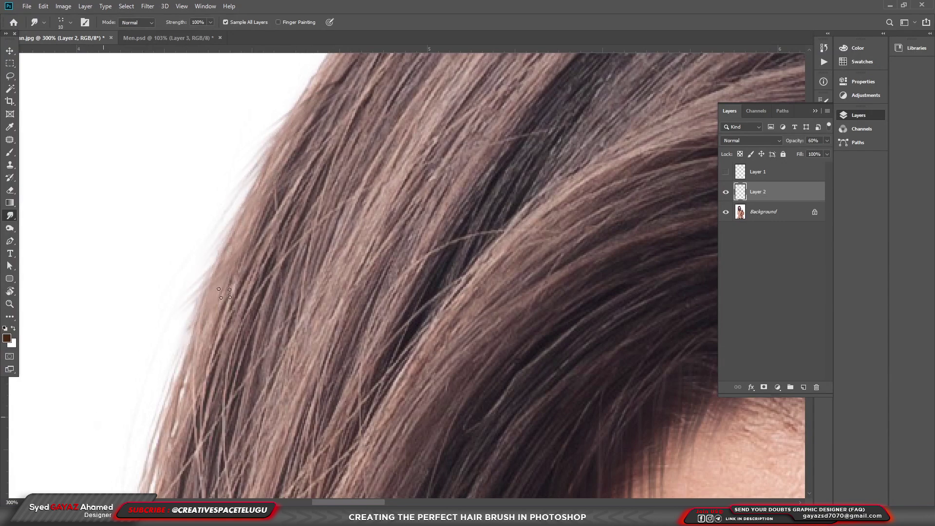
pyautogui.moveTo(214, 375)
pyautogui.mouseDown()
pyautogui.moveTo(172, 331)
pyautogui.moveTo(154, 428)
pyautogui.moveTo(167, 340)
pyautogui.mouseUp()
pyautogui.moveTo(229, 316); pyautogui.dragTo(195, 260)
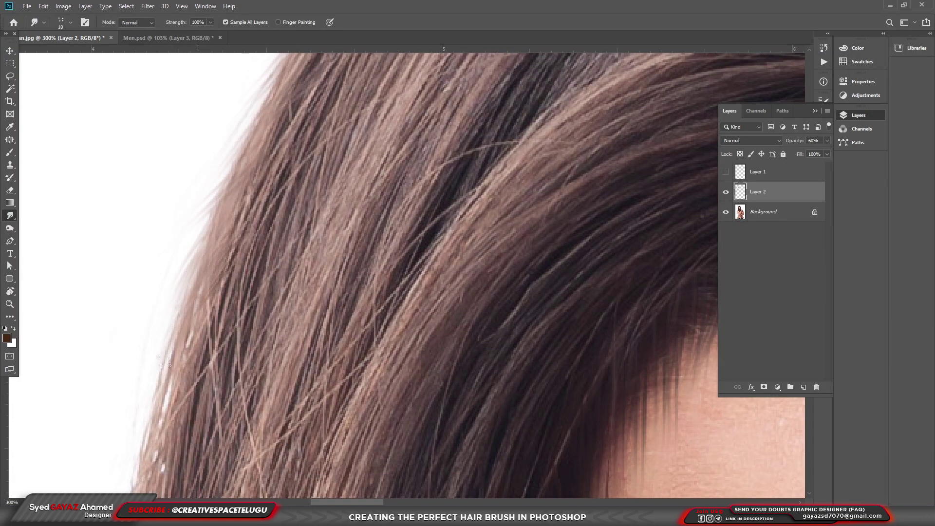
pyautogui.moveTo(188, 377); pyautogui.dragTo(159, 316)
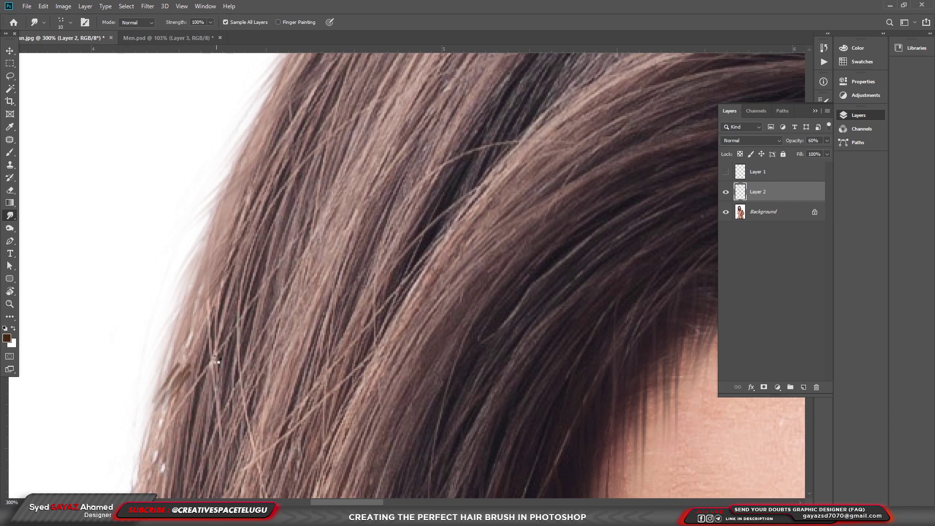
pyautogui.scroll(-5, 216, 357)
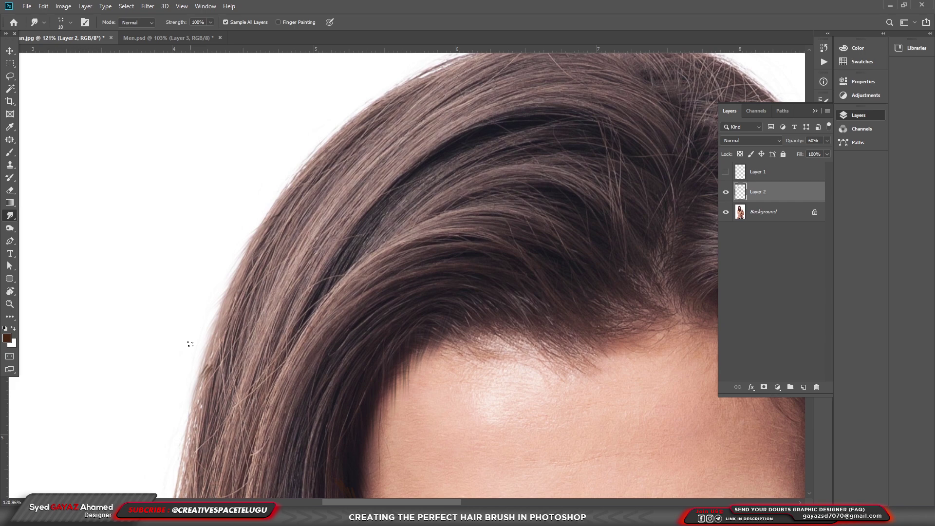
pyautogui.scroll(-3, 182, 319)
pyautogui.scroll(-2, 381, 354)
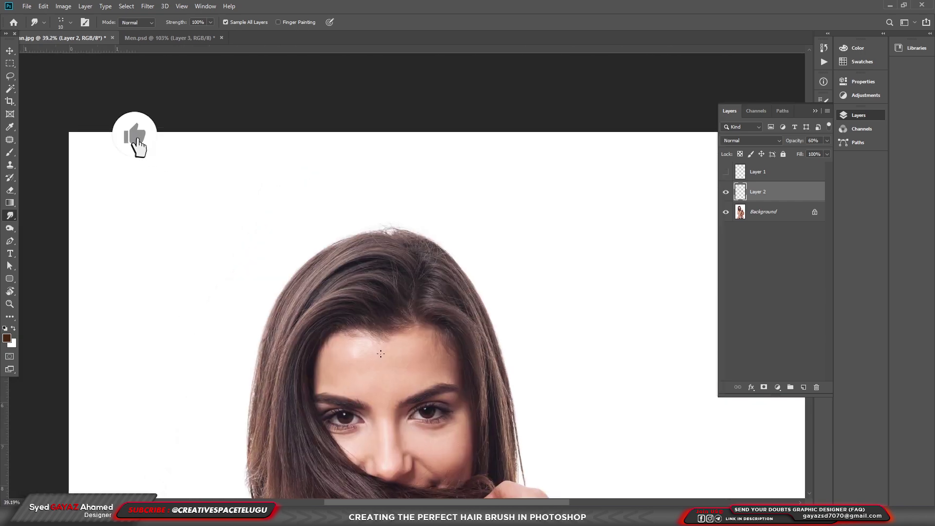